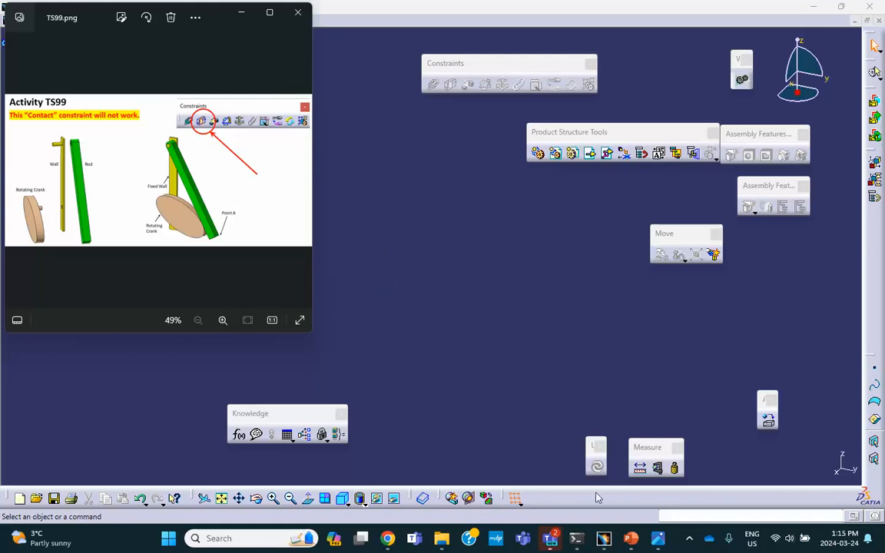
- Switch to CATIA V5 and save the empty assembly as Product1 in the Catia CAD Activity TS99 W24 folder under Week_11_CAD_W24
left_click(602, 538)
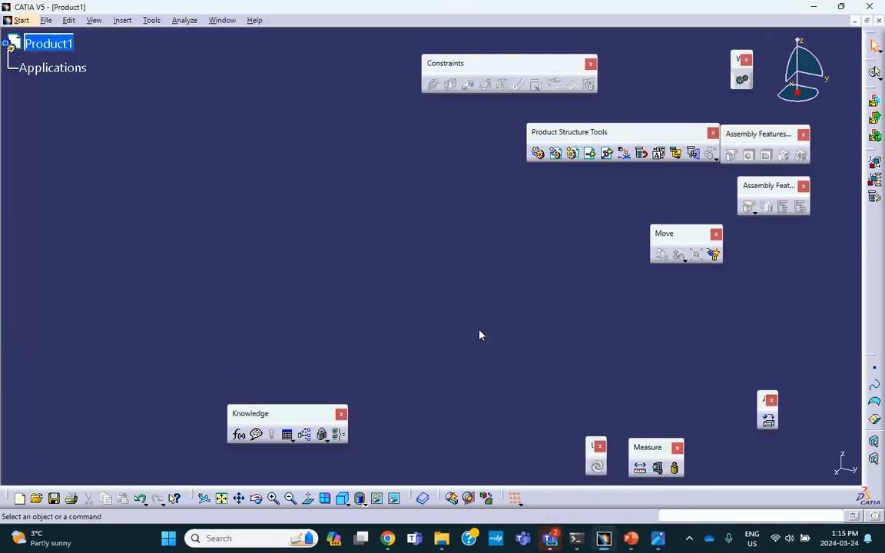
left_click(46, 20)
left_click(88, 161)
left_click(541, 122)
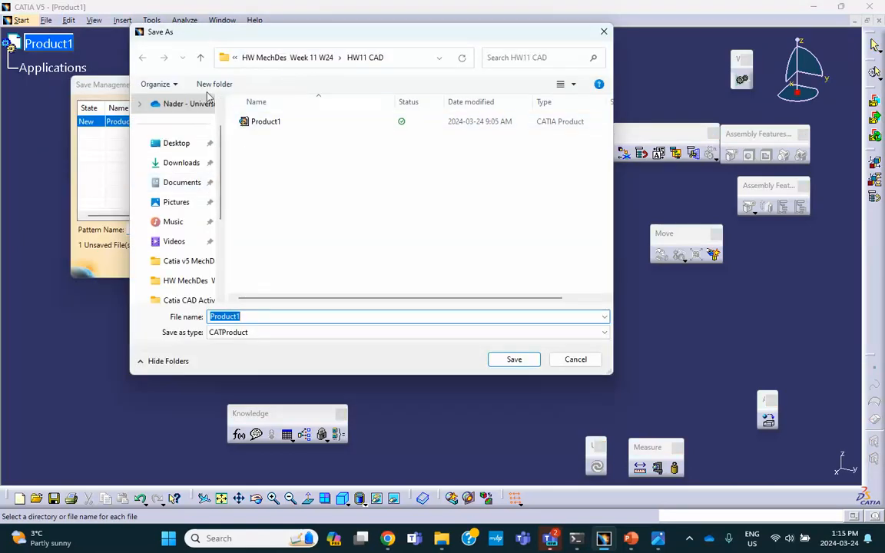
scroll(192, 185, "down", 3)
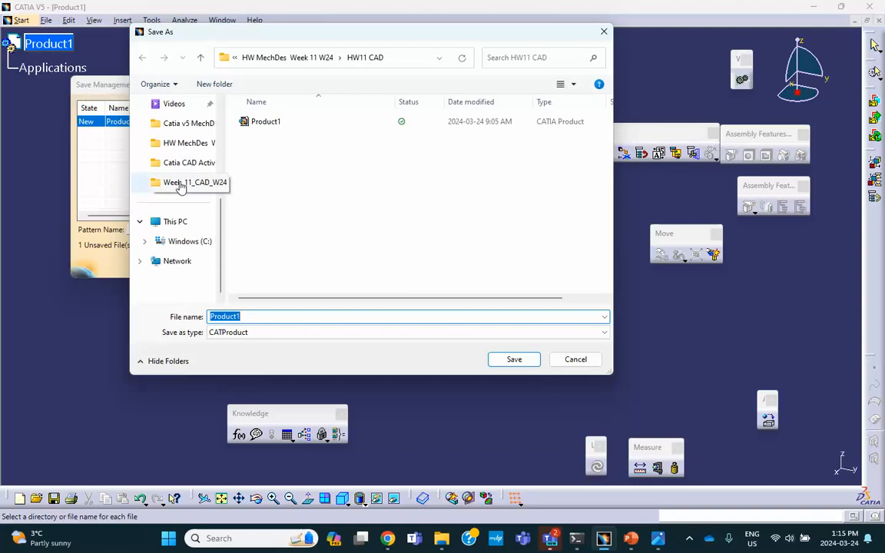
left_click(182, 183)
double_click(277, 123)
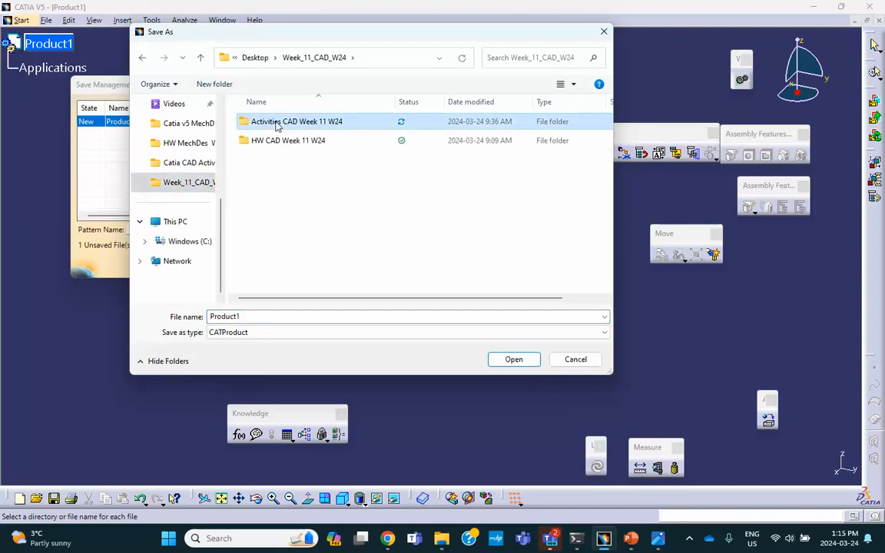
double_click(286, 161)
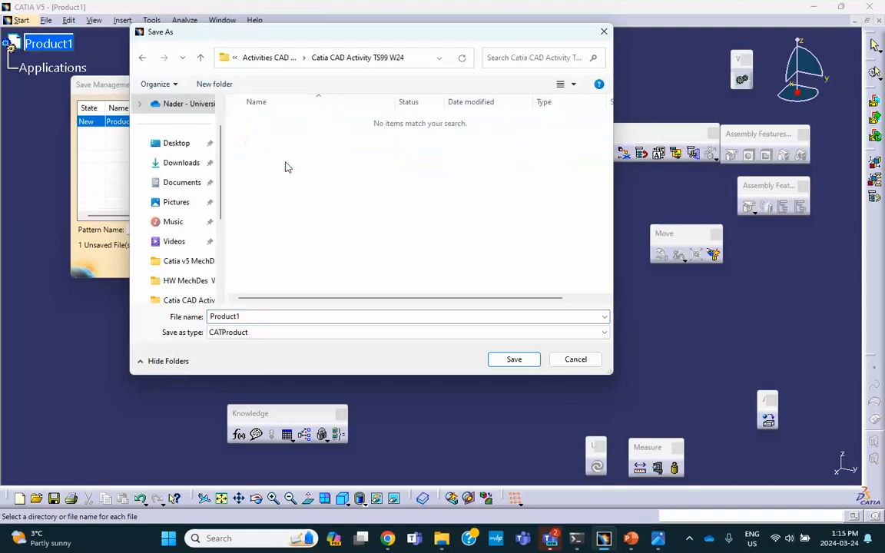
left_click(514, 360)
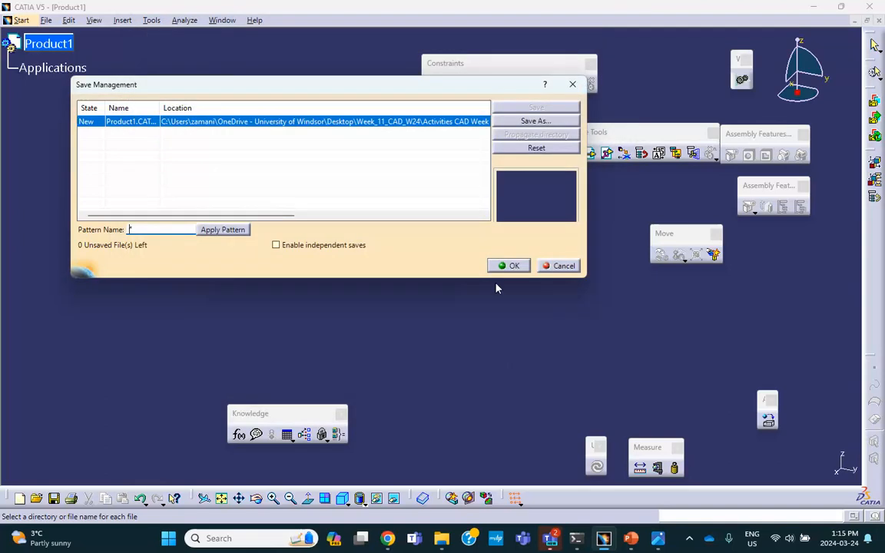
left_click(508, 265)
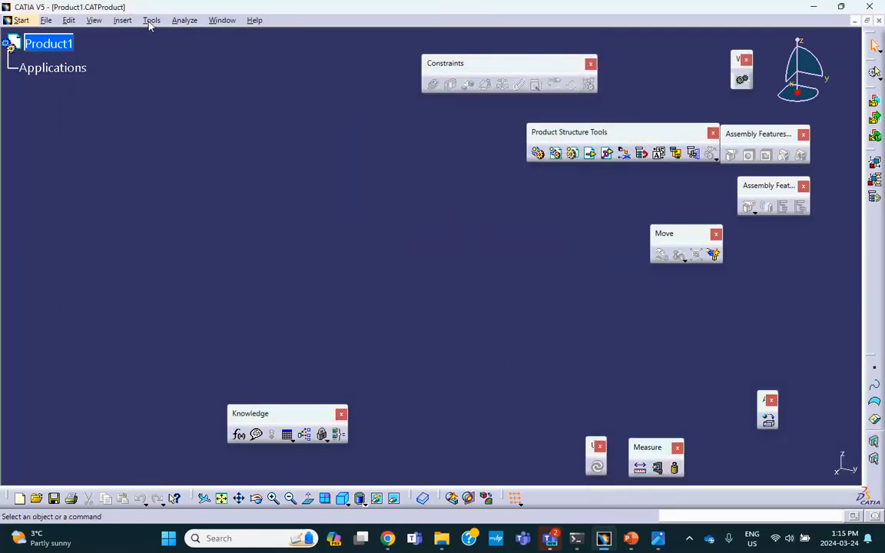
- Insert a new part into Product1
left_click(125, 23)
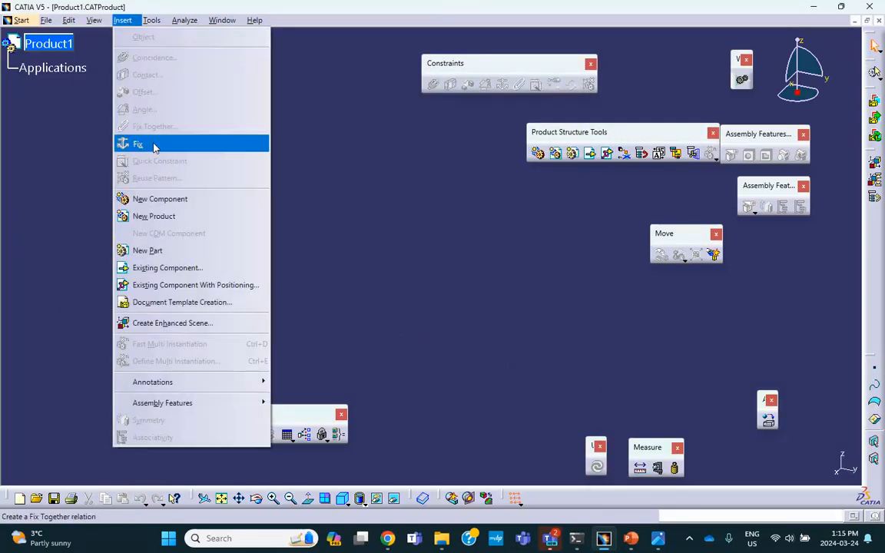
left_click(170, 249)
left_click(49, 46)
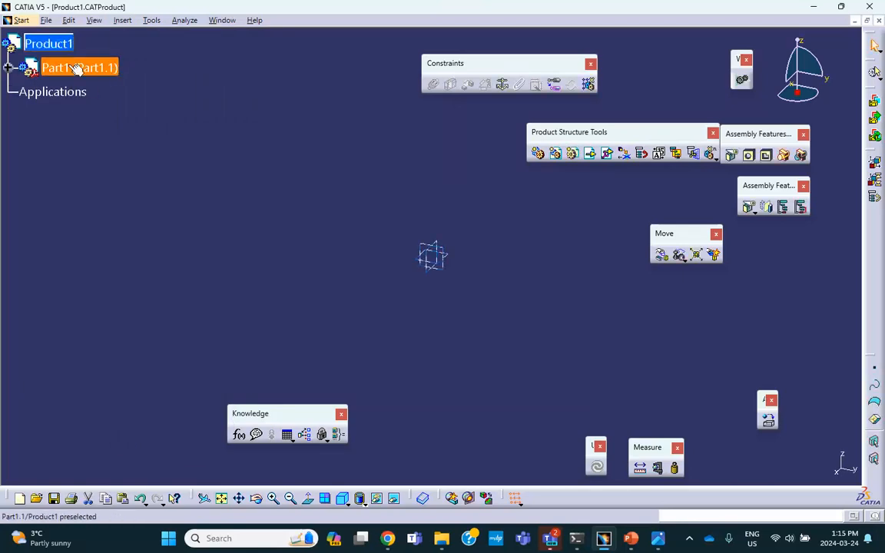
- Set both the instance name and the part number of the new part to wall
left_click(9, 67)
right_click(77, 70)
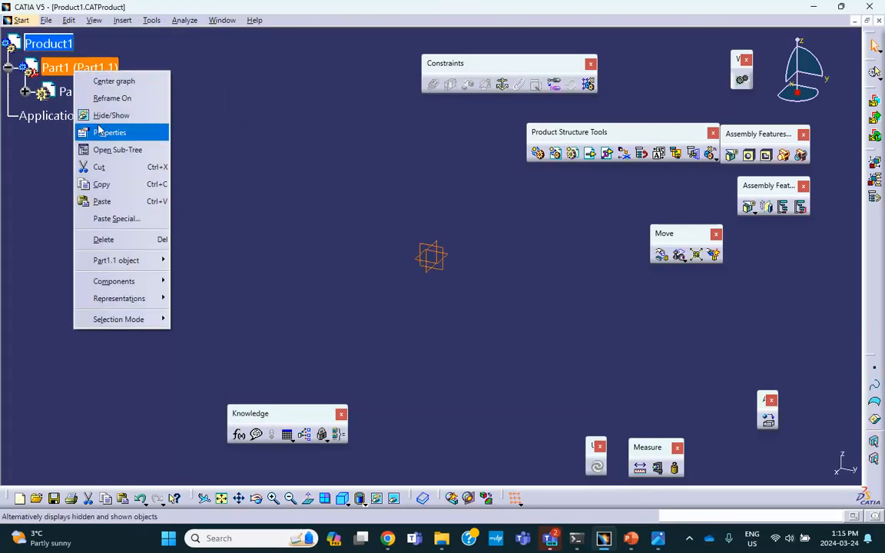
left_click(100, 133)
left_click_drag(636, 213, 545, 215)
type("wal")
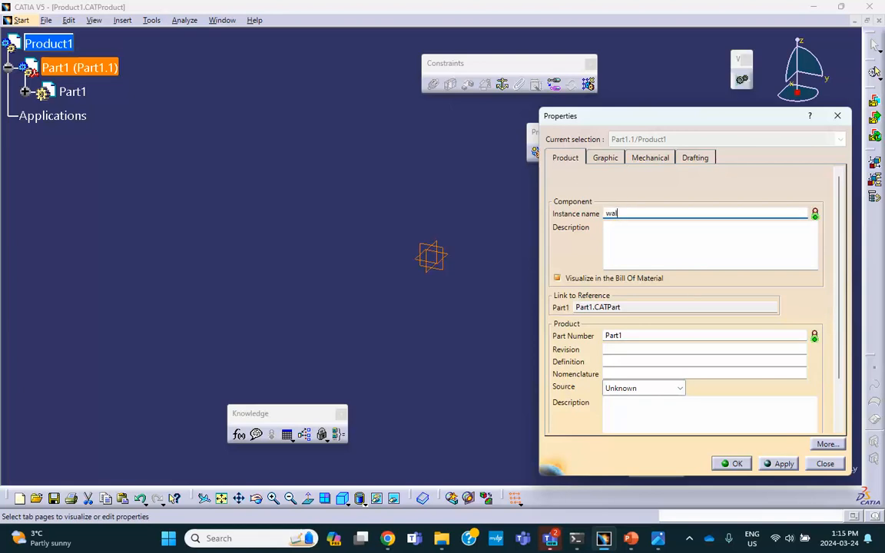
type("l")
left_click_drag(642, 338, 467, 321)
type("wall")
key("Return")
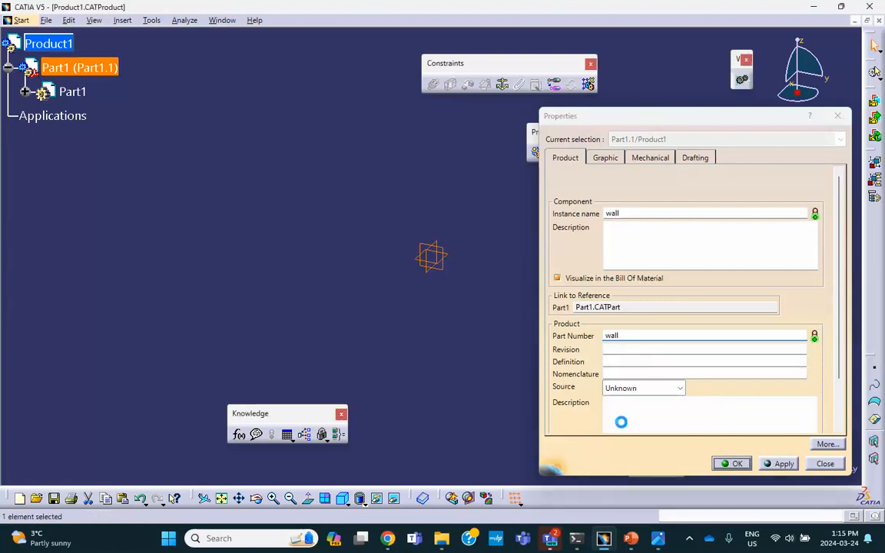
- Open the wall part for editing and start a sketch on its yz plane
left_click(25, 91)
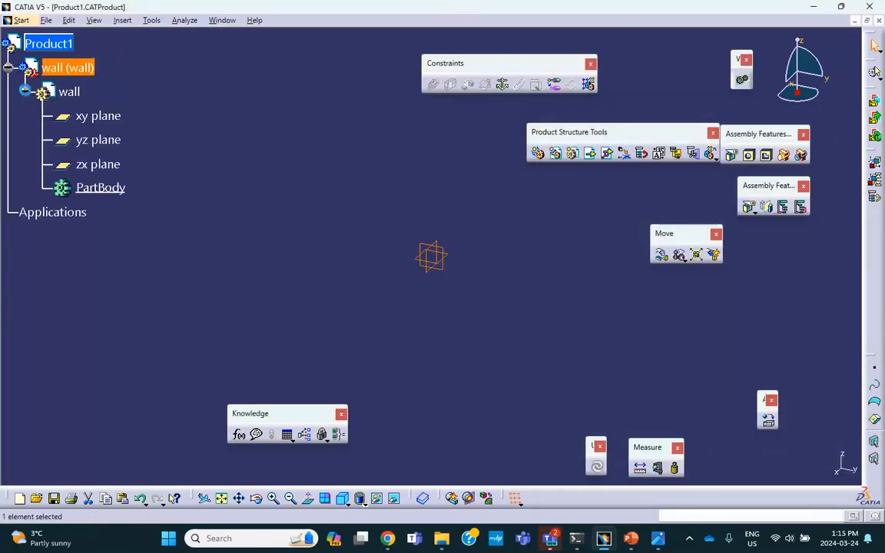
double_click(71, 92)
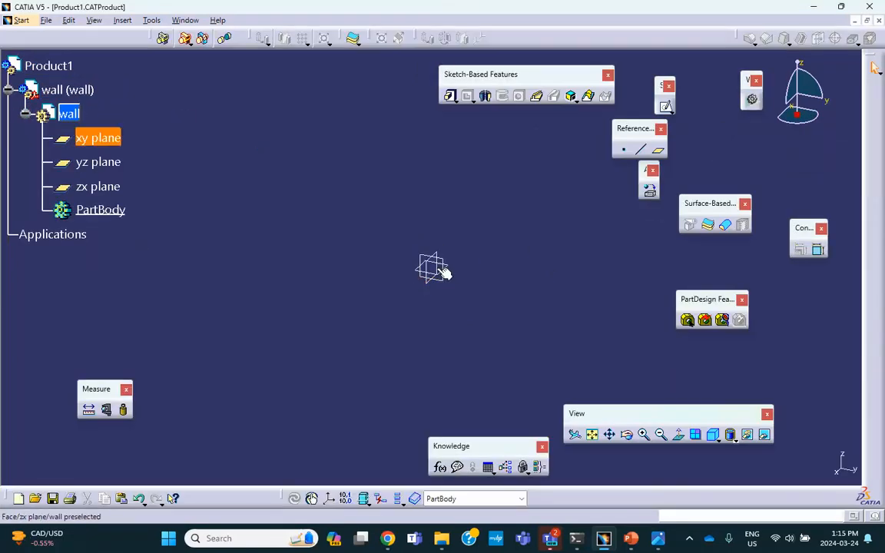
left_click(442, 264)
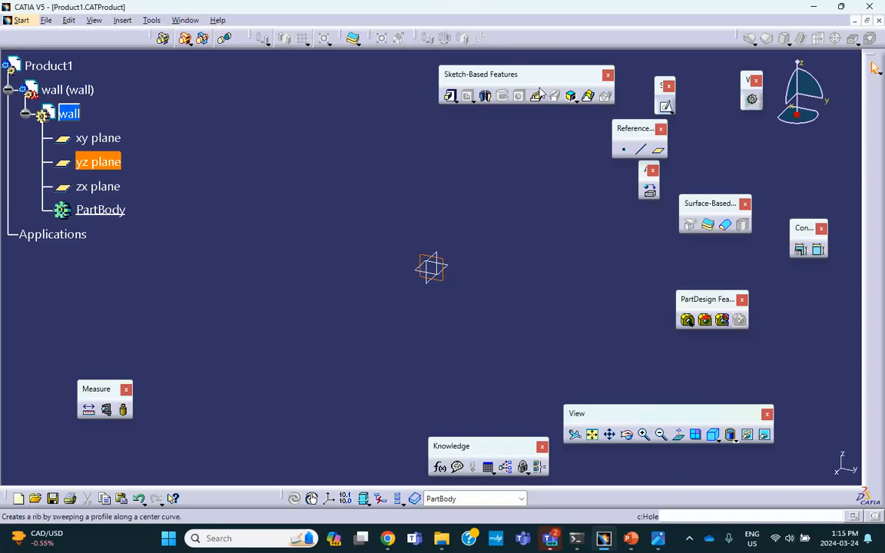
left_click(666, 107)
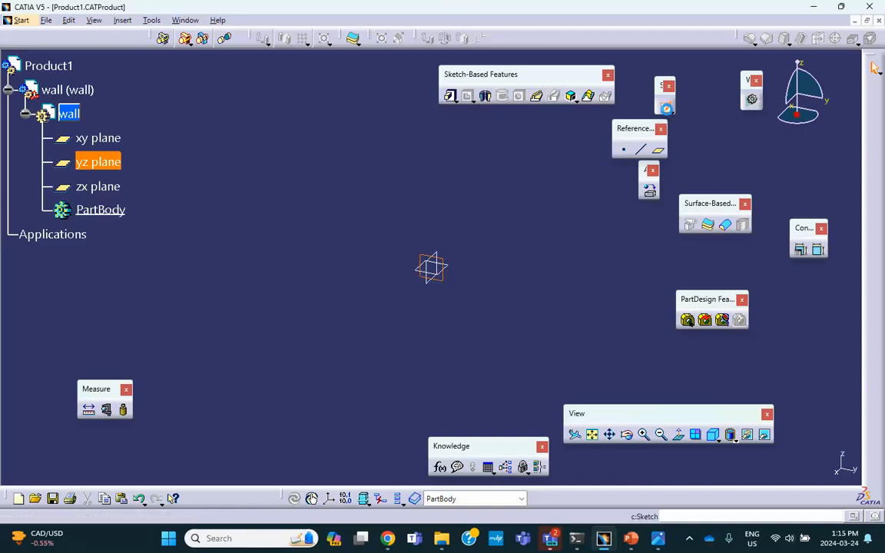
mouse_move(478, 195)
middle_mouse_down()
mouse_move(471, 193)
mouse_move(478, 266)
mouse_move(452, 306)
mouse_move(456, 333)
middle_mouse_up()
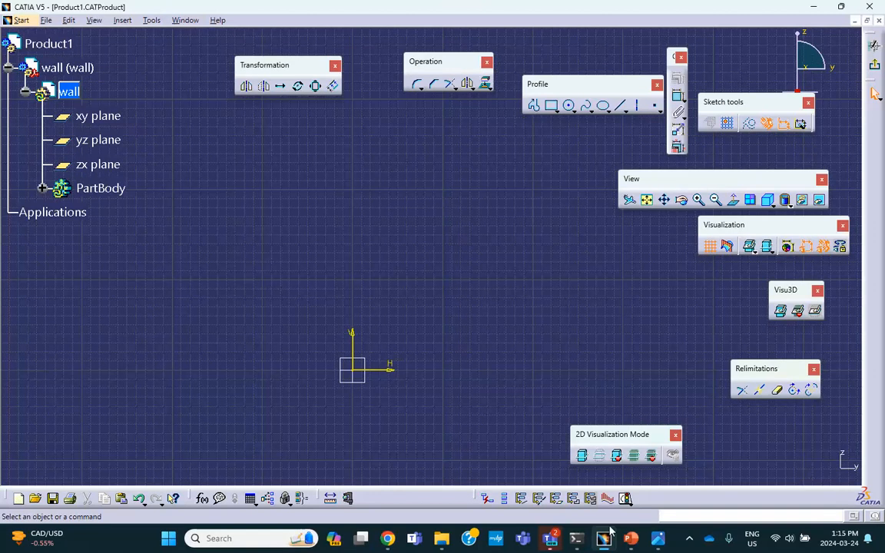
- Consult the TS99 reference picture and sketch the wall as a tall, narrow rectangle with its base on the horizontal axis
left_click(658, 543)
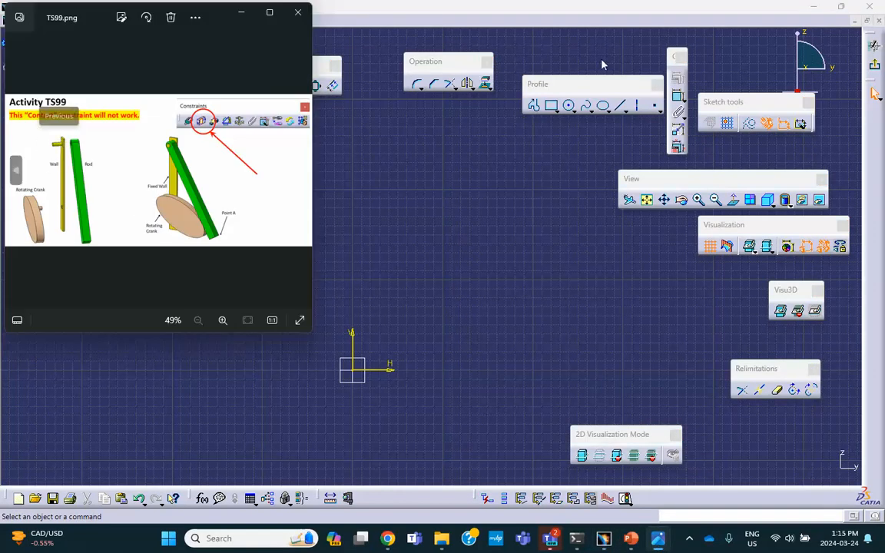
left_click(809, 7)
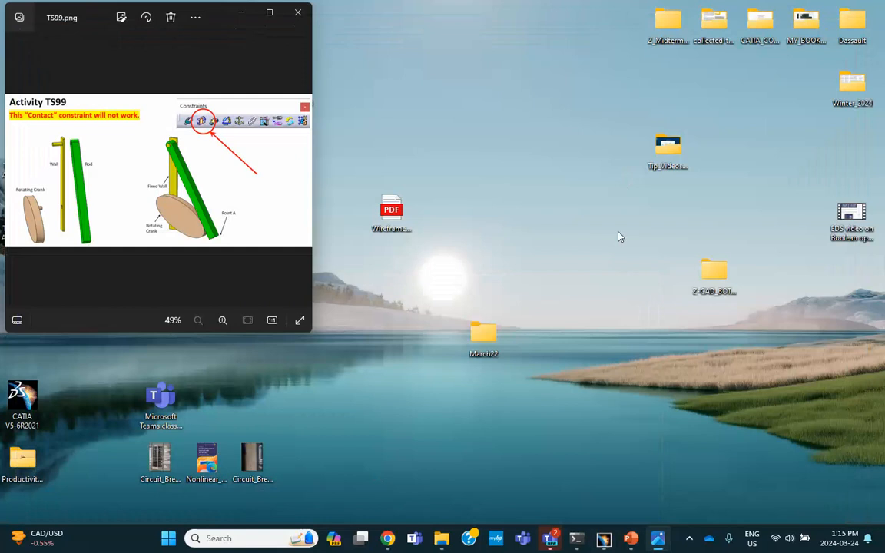
left_click(603, 538)
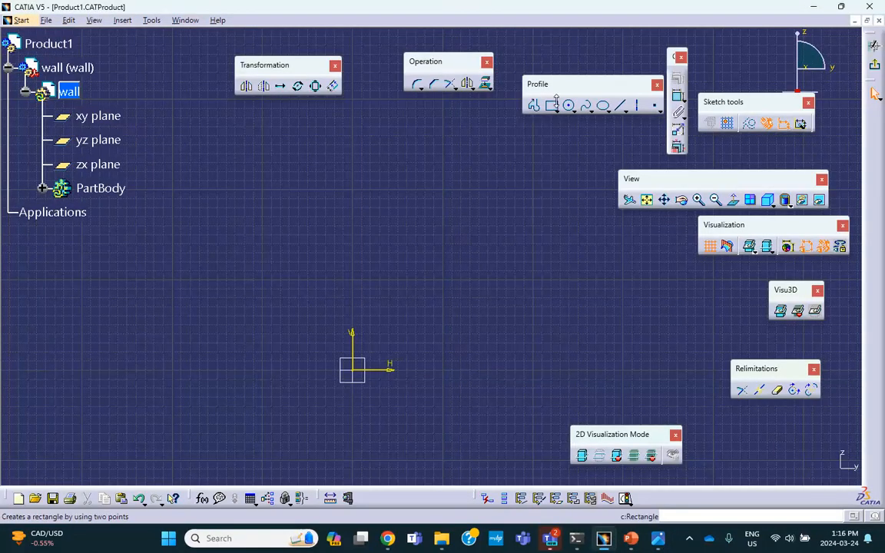
left_click(556, 110)
left_click(459, 367)
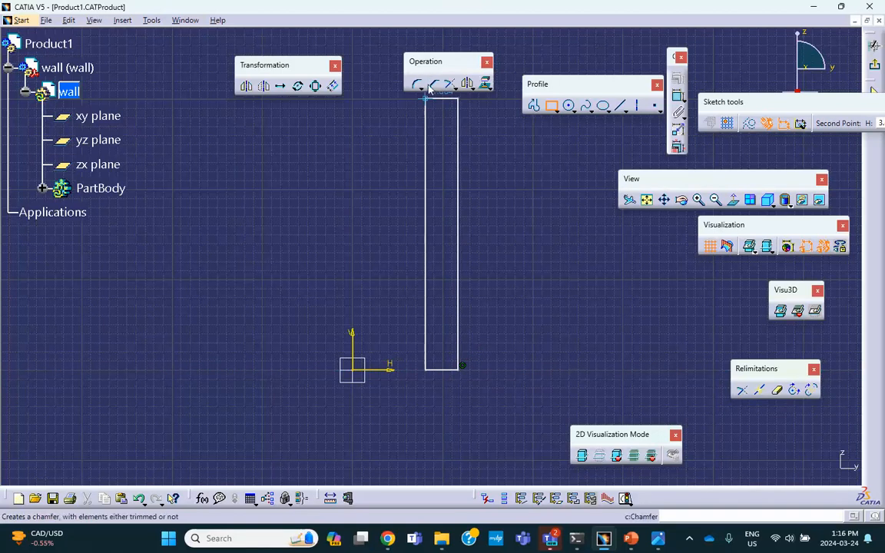
left_click(437, 97)
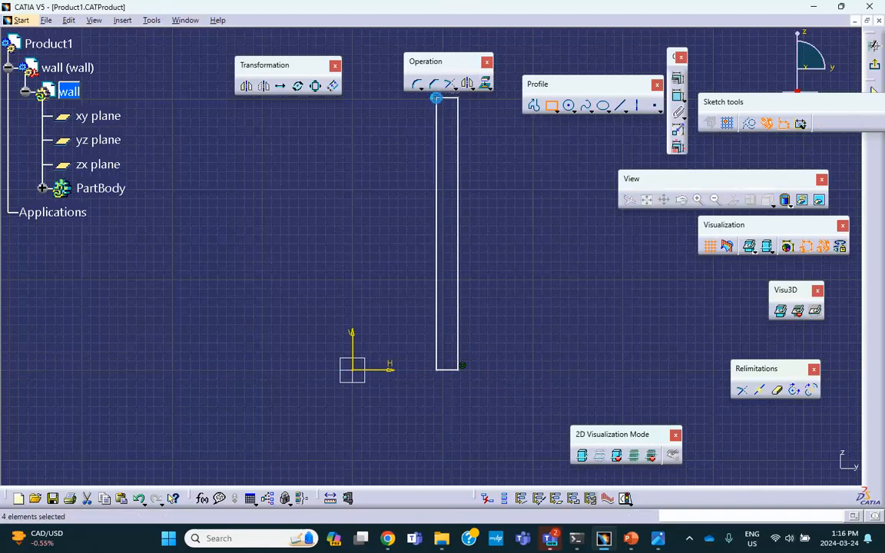
- Sketch a small circle centred across the width near the upper end of the wall rectangle
mouse_move(442, 118)
middle_mouse_down()
mouse_move(432, 173)
mouse_move(428, 132)
mouse_move(449, 178)
mouse_move(517, 145)
middle_mouse_up()
left_click(569, 106)
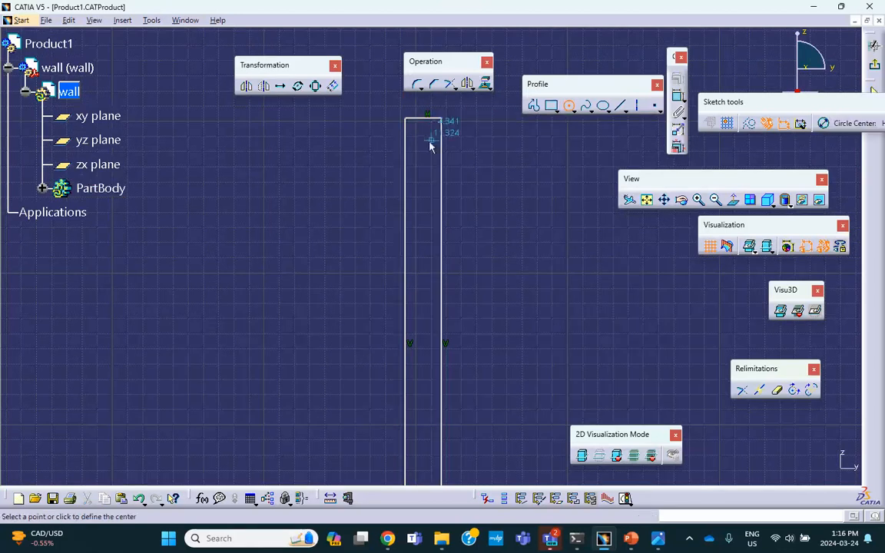
left_click(422, 143)
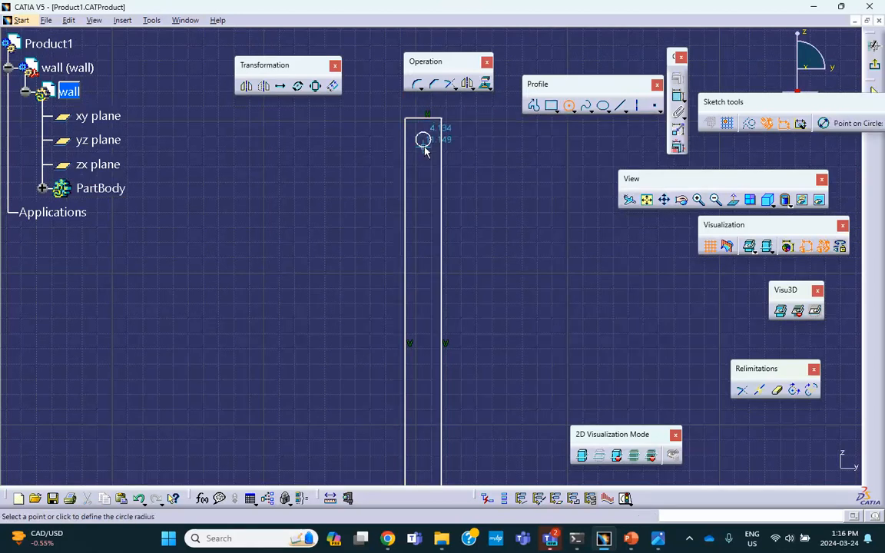
left_click(427, 138)
- Sketch a second small circle near the lower end of the wall rectangle and exit the sketch
mouse_move(476, 197)
middle_mouse_down()
mouse_move(457, 138)
mouse_move(451, 173)
mouse_move(433, 104)
middle_mouse_up()
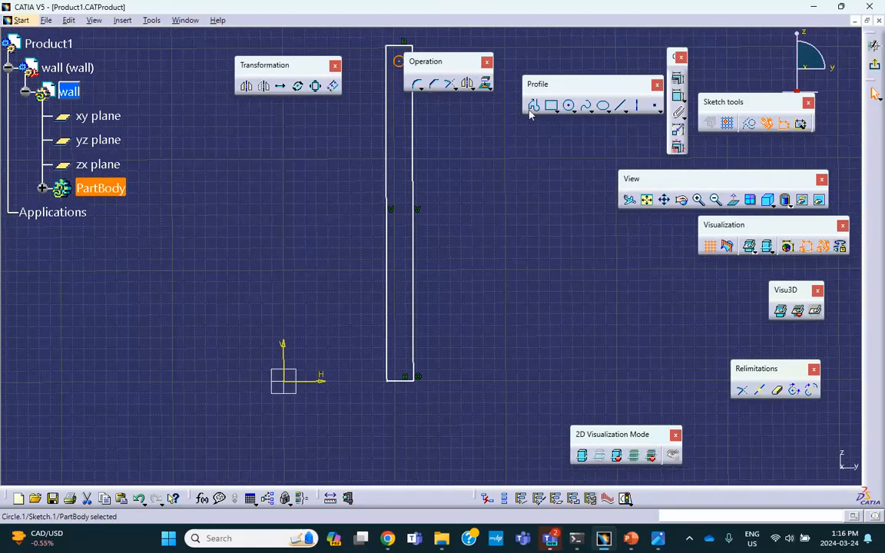
left_click(568, 105)
left_click(399, 361)
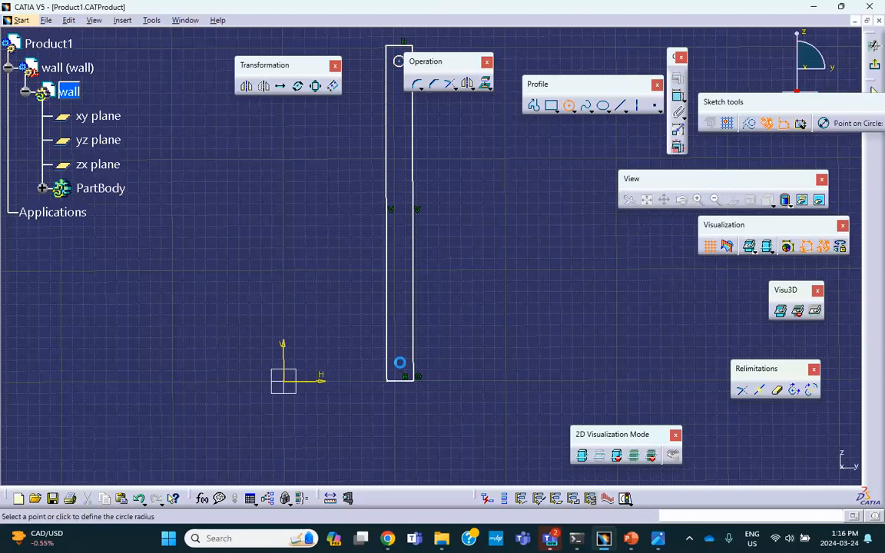
left_click(405, 368)
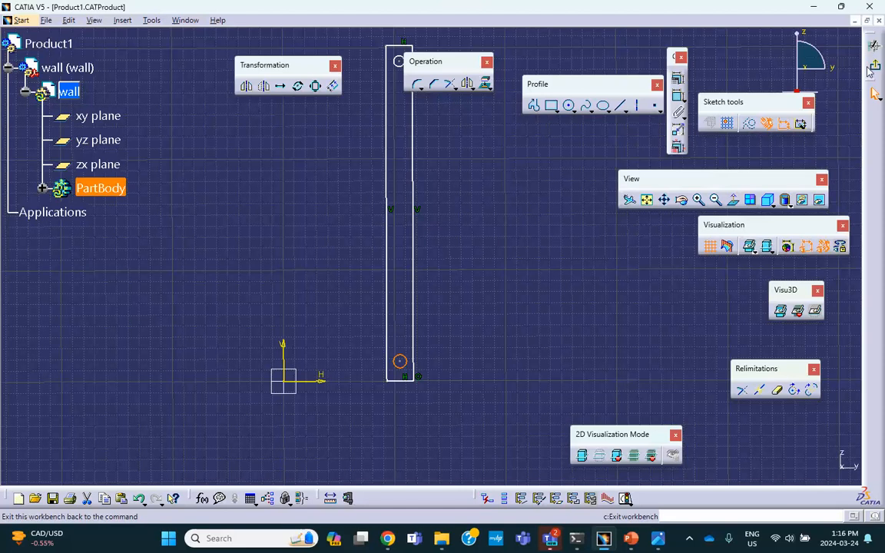
left_click(844, 96)
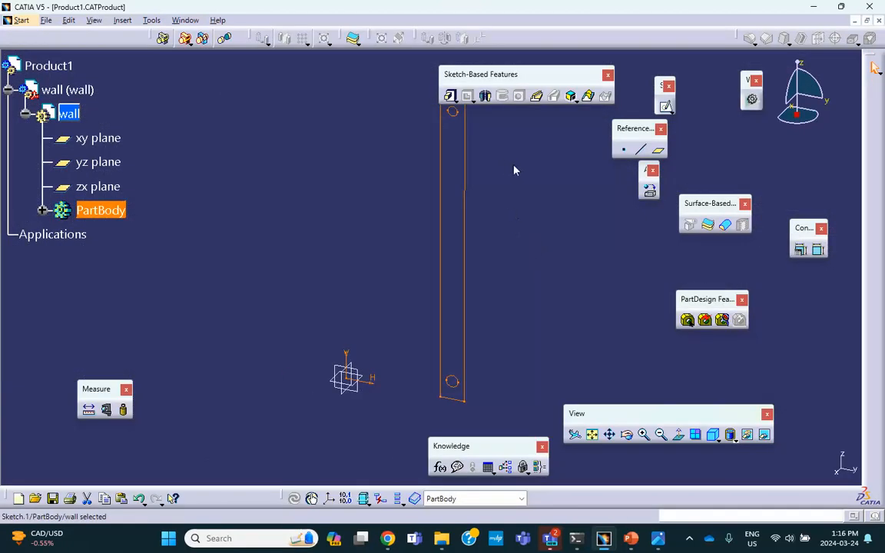
- Create a Multi-Pad from the wall sketch with a 0.5 in thickness for the rectangle's extrusion domain
left_click(454, 99)
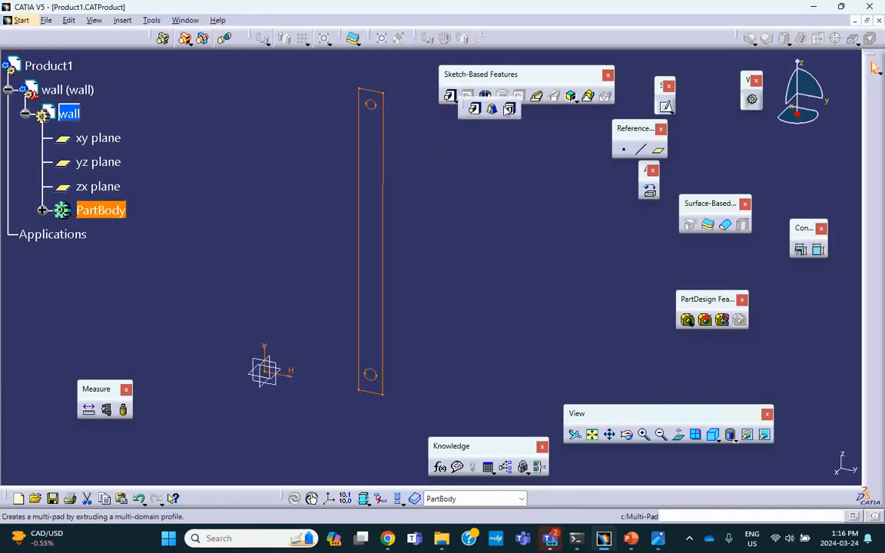
left_click(511, 109)
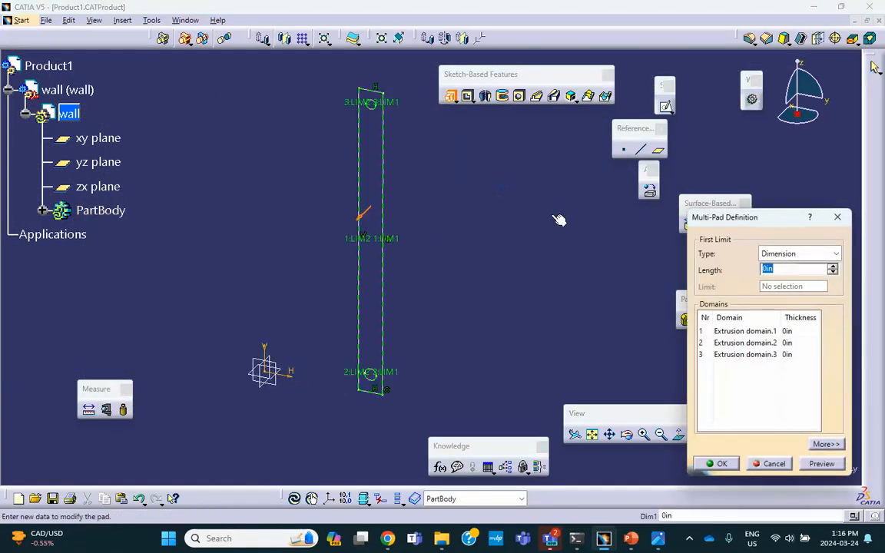
left_click(736, 335)
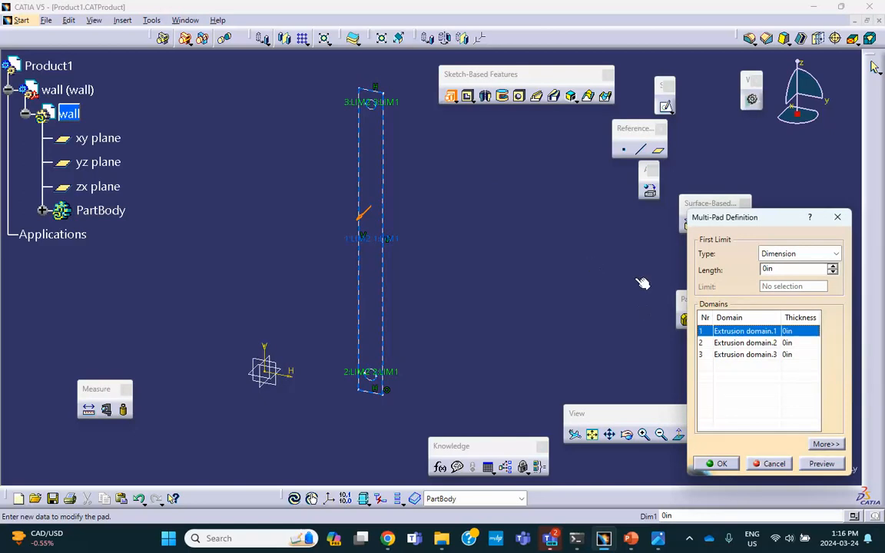
left_click_drag(785, 266, 712, 262)
type(".5")
left_click(715, 463)
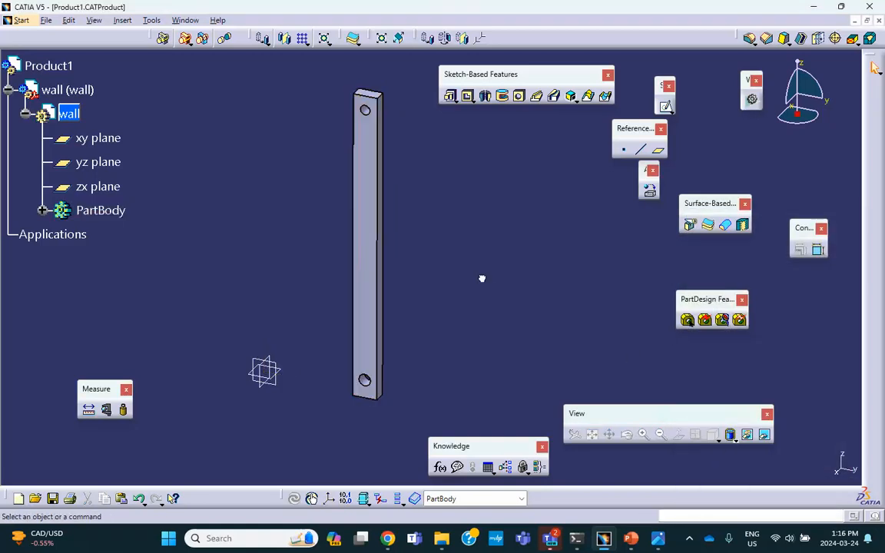
- Edit the wall's Multi-Pad, setting the upper circle's extrusion domain thickness to 2 in to form a pin
left_click(43, 210)
double_click(111, 235)
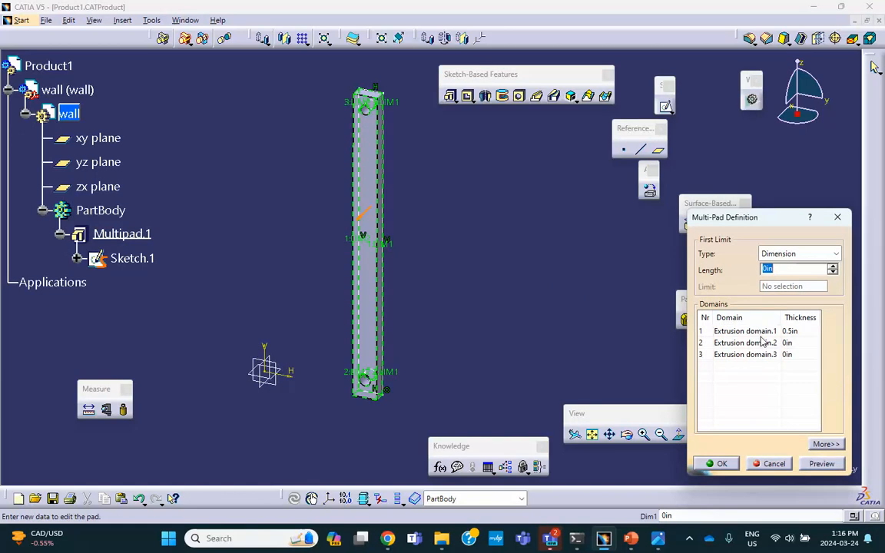
left_click(763, 342)
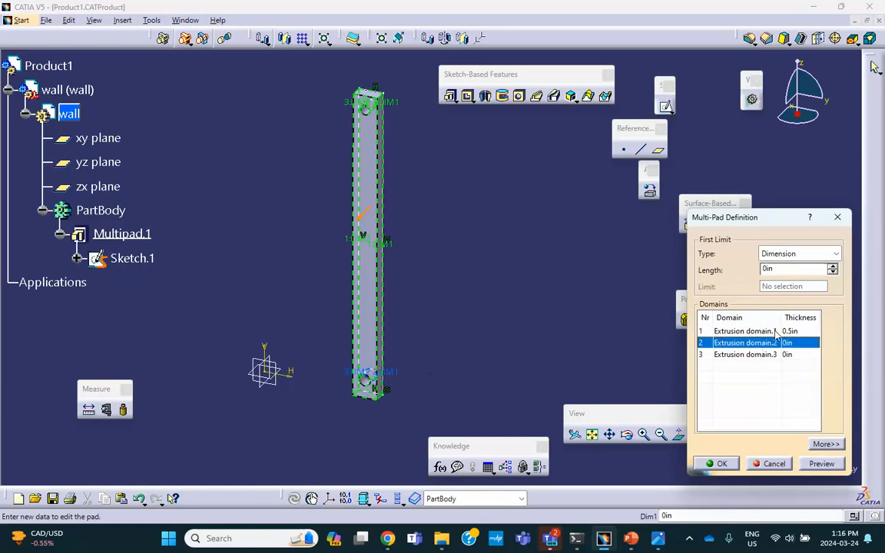
left_click(747, 355)
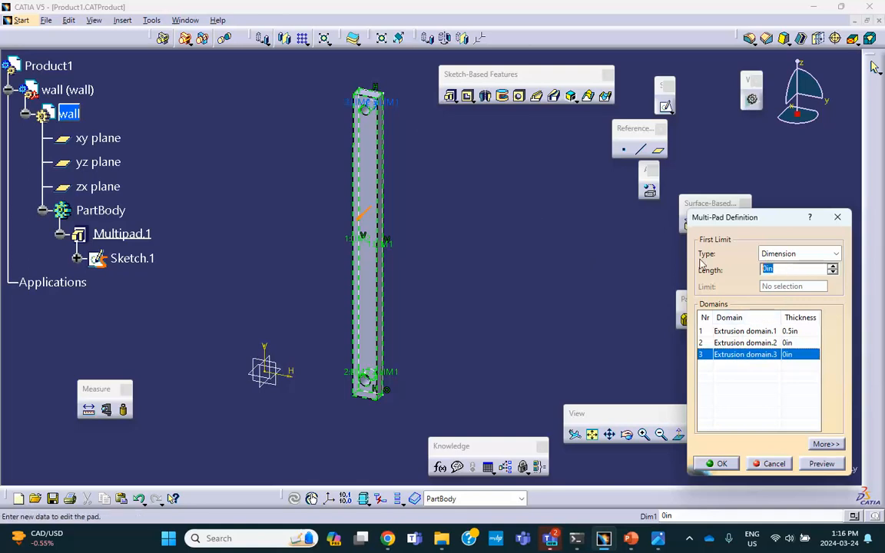
type("2")
left_click(722, 463)
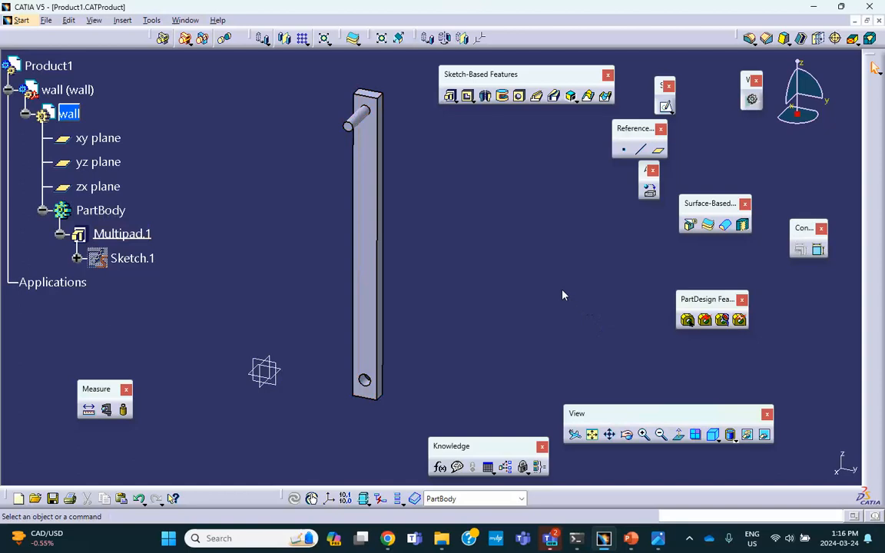
- Activate Product1 and insert a new part that uses the assembly's origin point
double_click(49, 66)
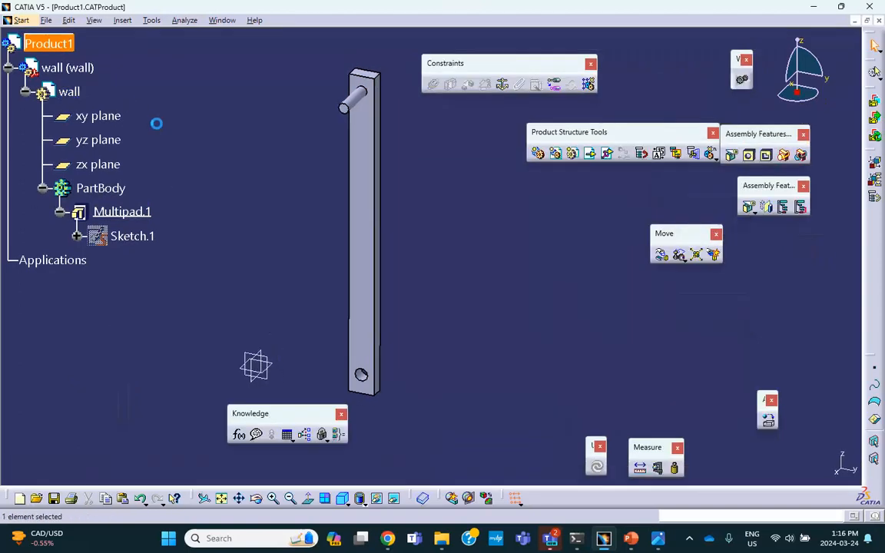
left_click(125, 20)
left_click(125, 255)
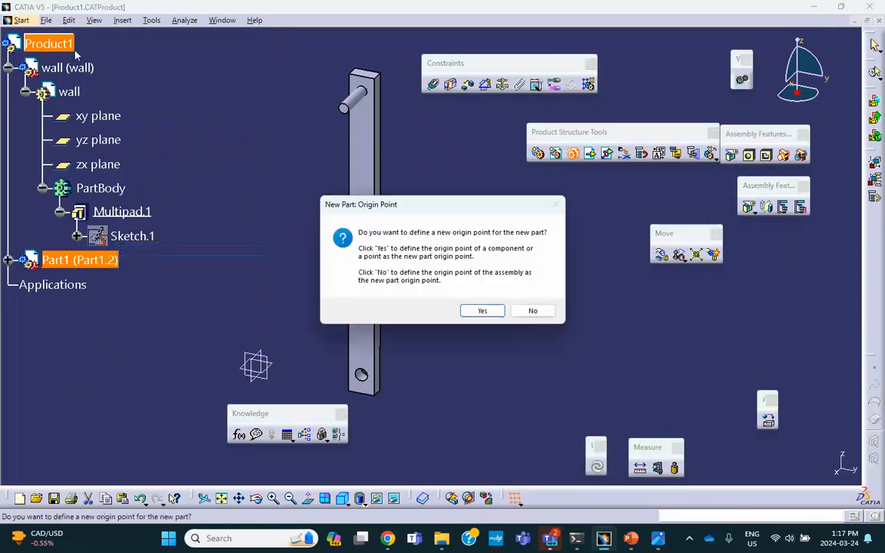
left_click(536, 311)
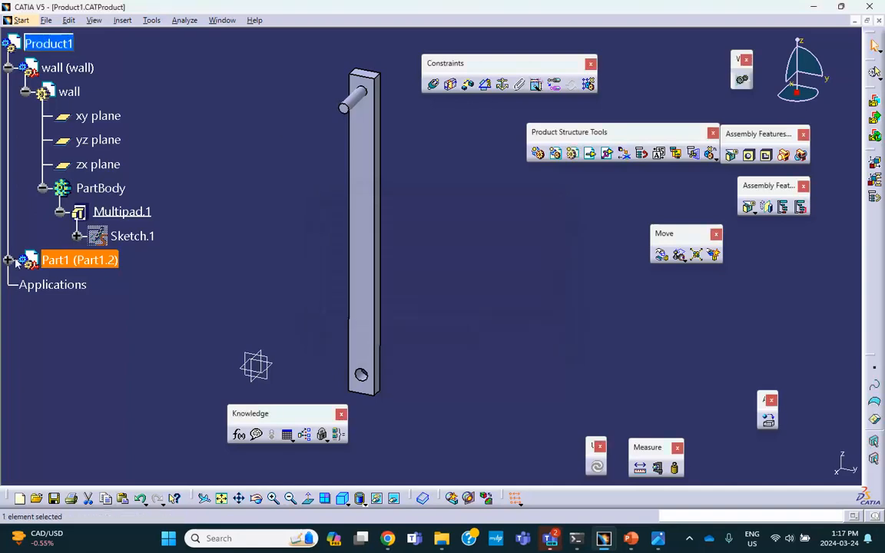
- Set both the instance name and the part number of the new part to "elliptical crank"
left_click(9, 261)
right_click(93, 259)
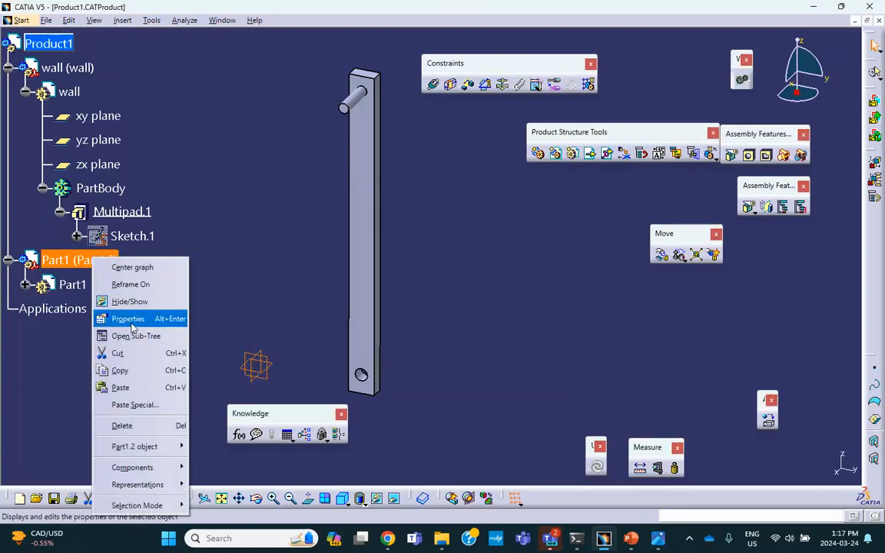
left_click(129, 318)
double_click(639, 215)
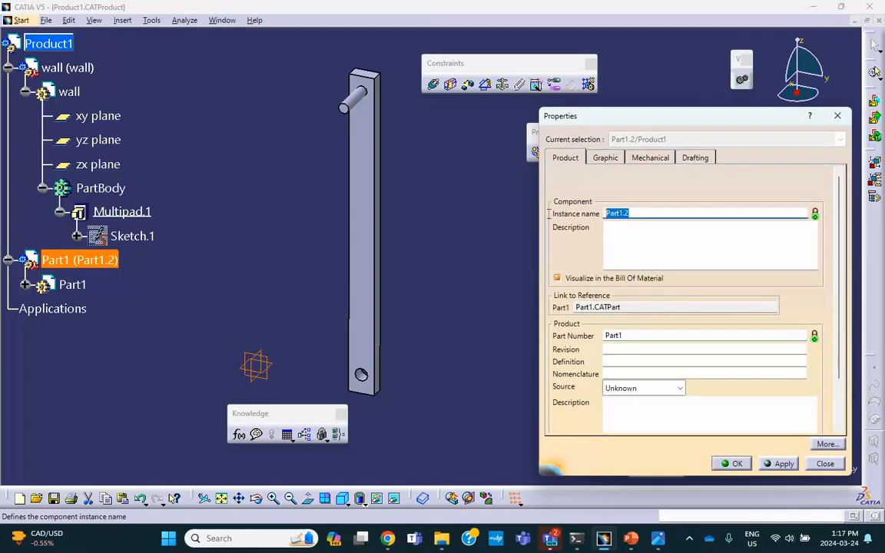
type("elliptical crank")
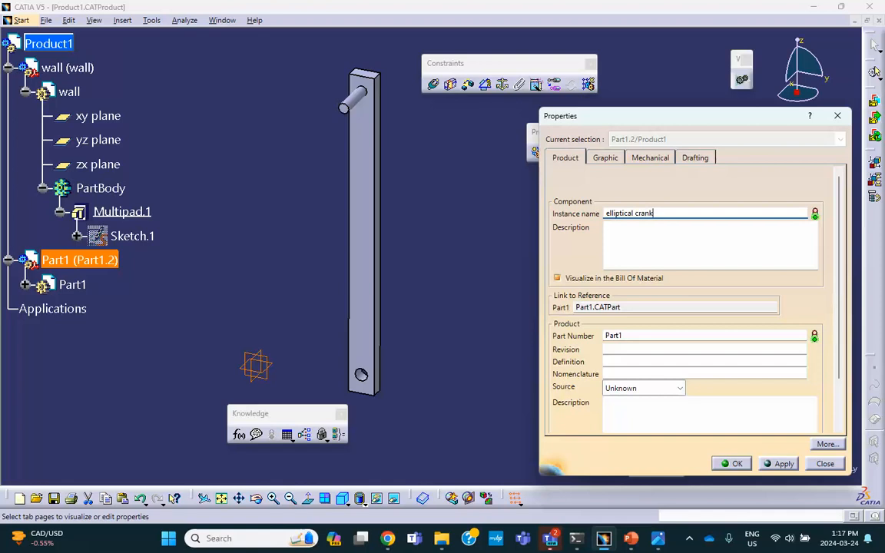
left_click_drag(654, 213, 605, 214)
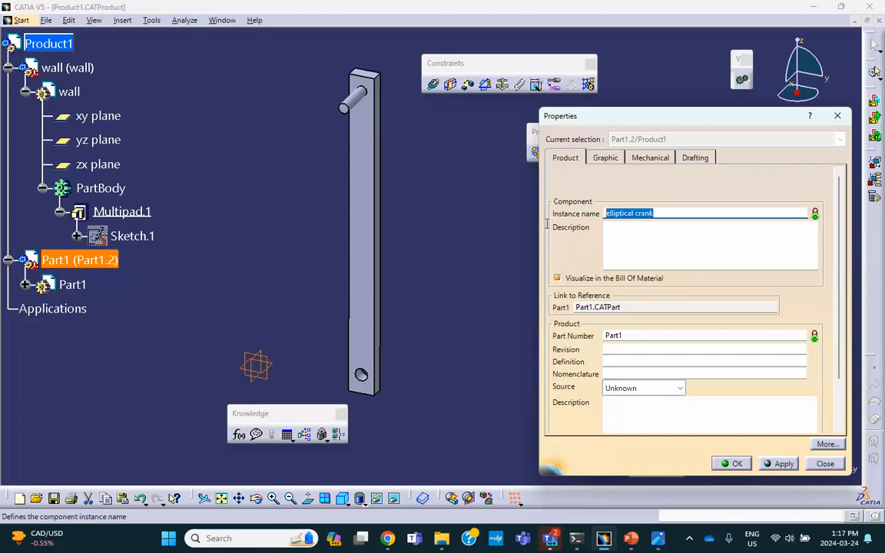
right_click(617, 218)
left_click(508, 257)
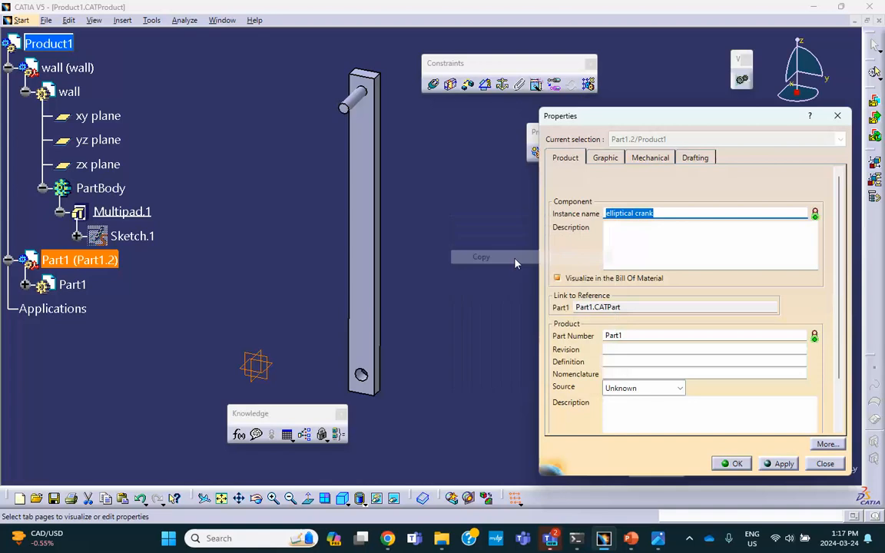
double_click(615, 335)
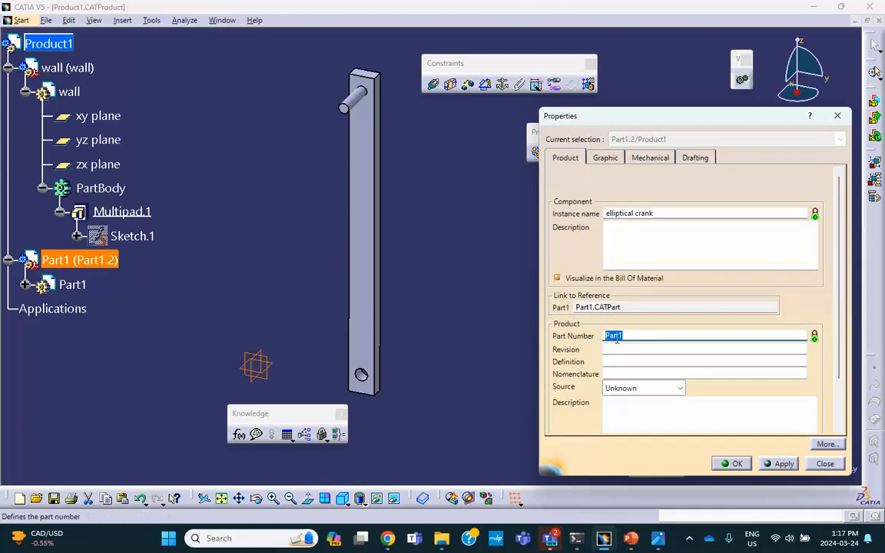
right_click(616, 339)
left_click(511, 393)
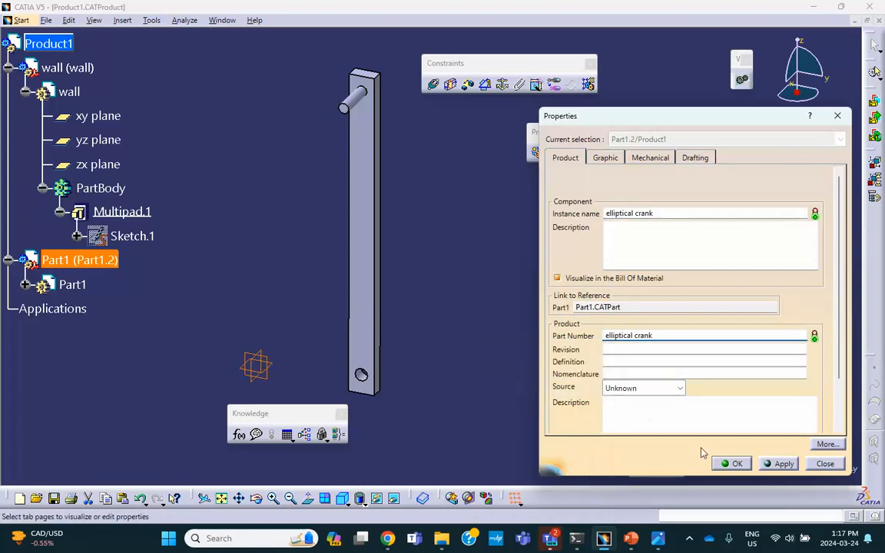
left_click(730, 463)
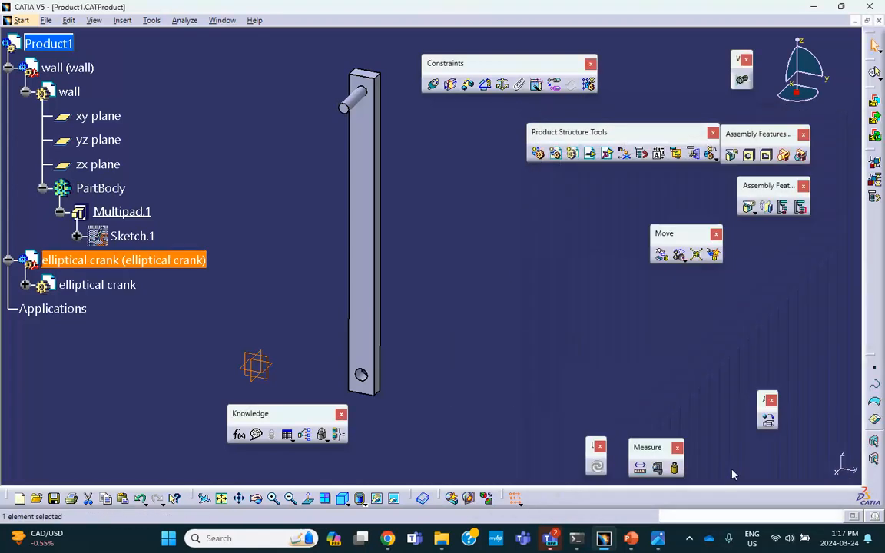
- Activate the elliptical crank part for design and start a sketch on the wall's front face
left_click(25, 284)
left_click(70, 285)
double_click(71, 285)
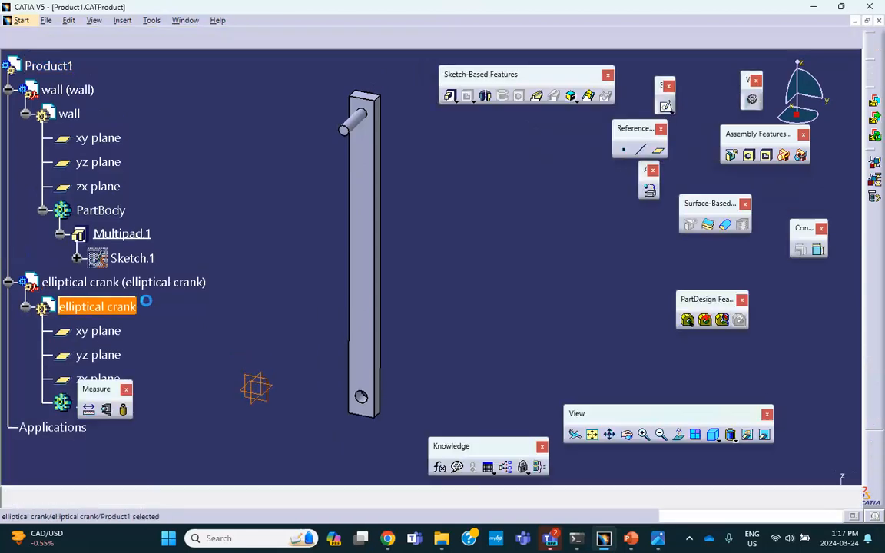
left_click(378, 355)
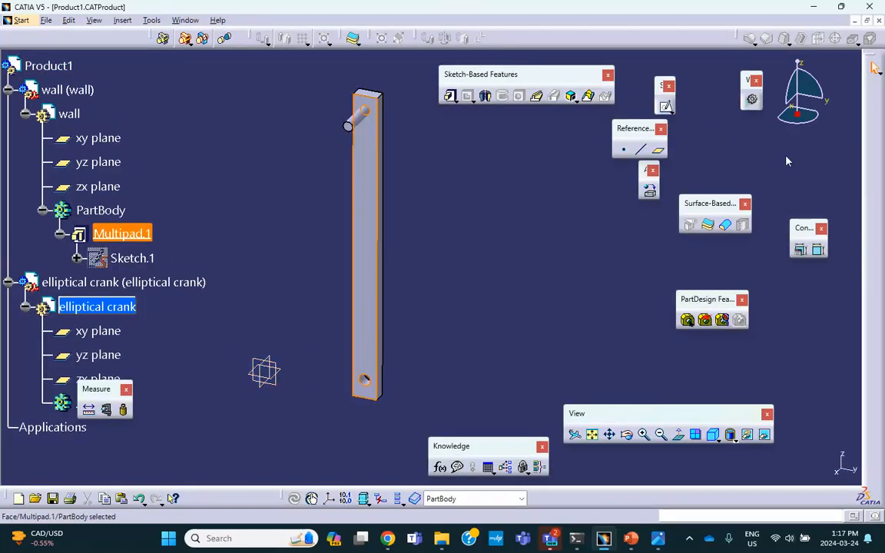
left_click(666, 108)
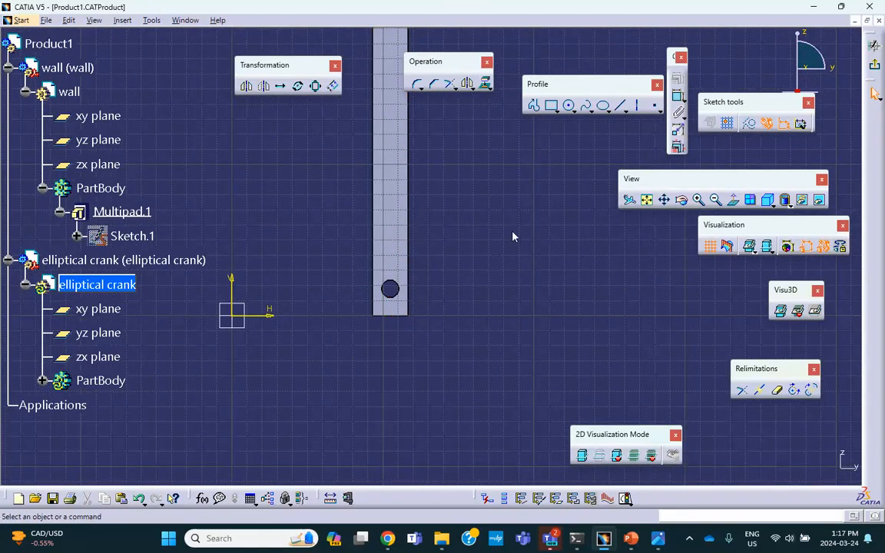
- Project the edge of the wall's lower hole into the crank sketch as a circle
left_click(486, 83)
left_click(398, 294)
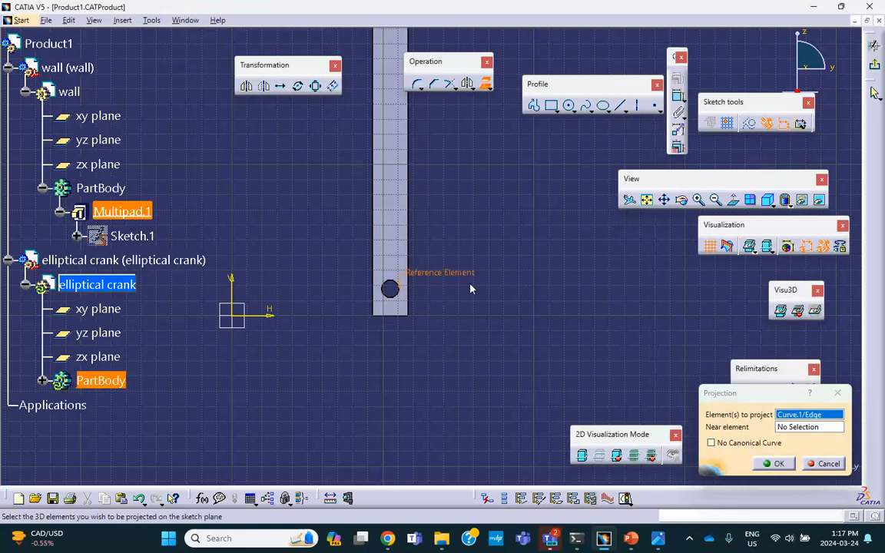
left_click(775, 463)
left_click(603, 357)
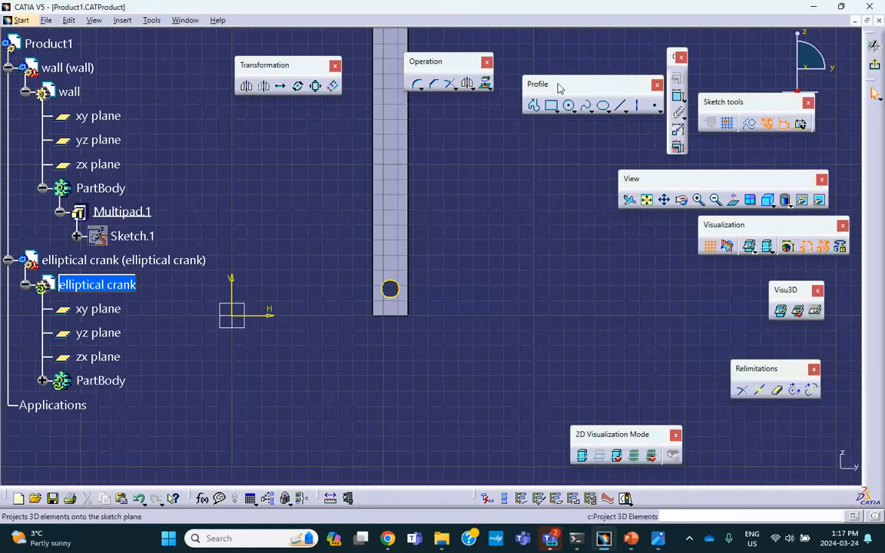
- Sketch a large tilted ellipse centred near the projected hole circle, with its major axis rising at about 45 degrees
left_click(603, 105)
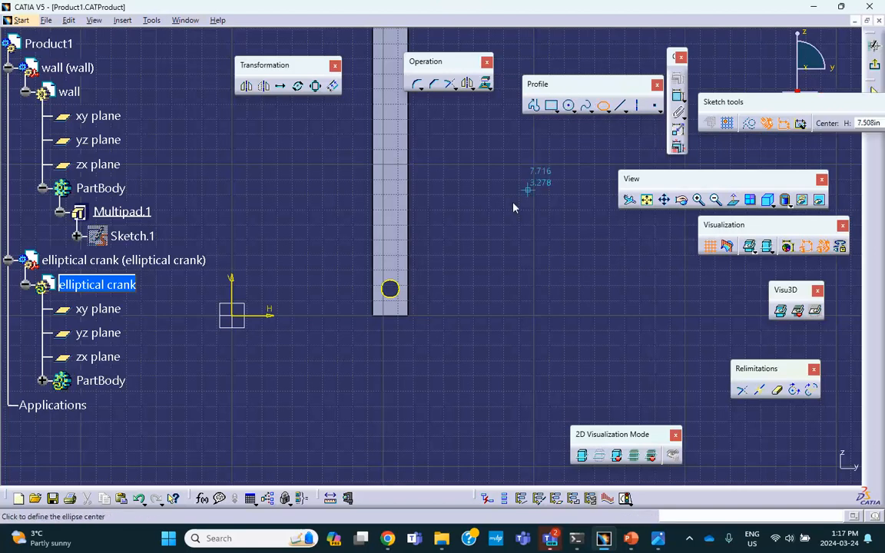
left_click(390, 288)
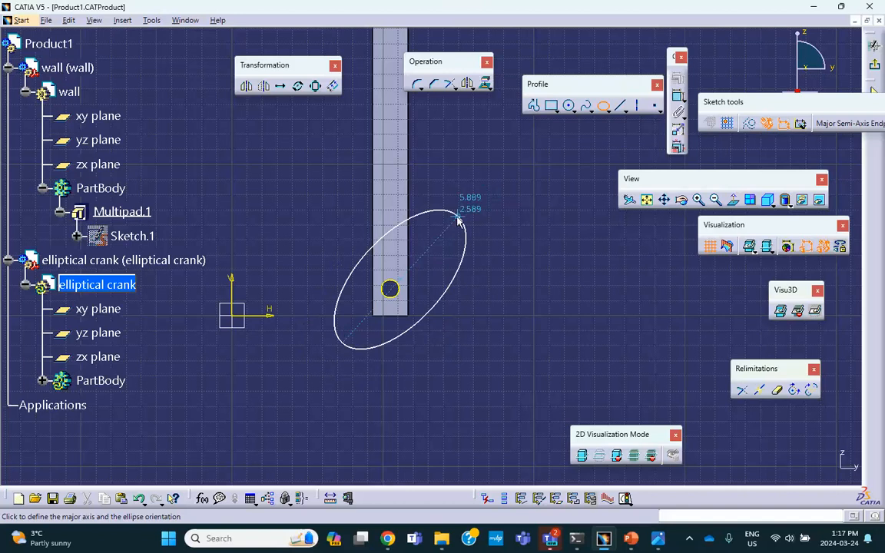
left_click(484, 197)
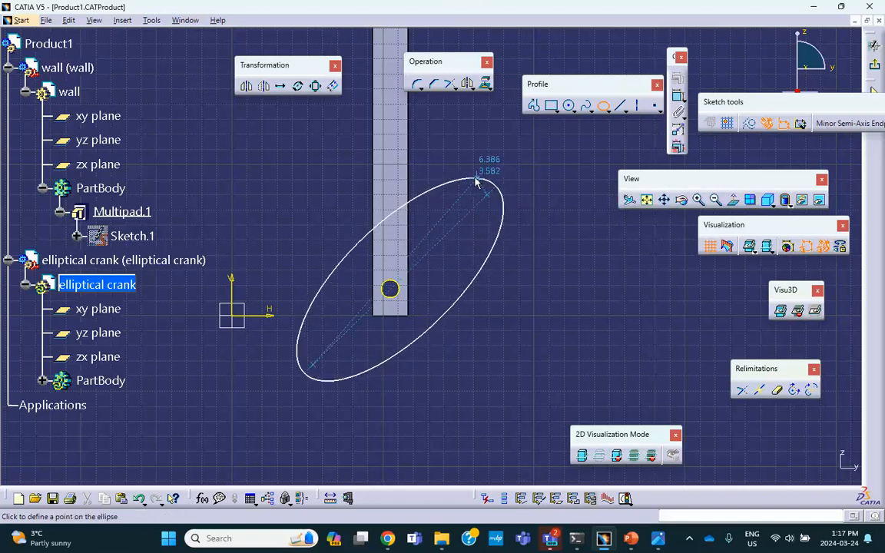
left_click(472, 175)
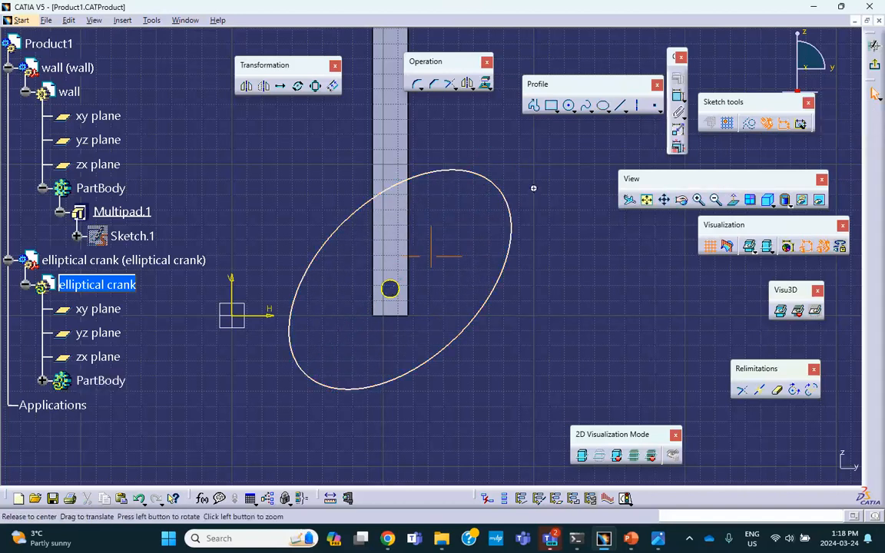
- Move the ellipse along its major axis so the projected circle sits near its lower end, and exit the sketch
middle_click_drag(537, 201, 535, 292, "ctrl")
mouse_move(450, 253)
middle_mouse_down()
mouse_move(460, 312)
mouse_move(483, 247)
middle_mouse_up()
mouse_move(504, 311)
left_mouse_down()
mouse_move(545, 261)
mouse_move(553, 265)
left_mouse_up()
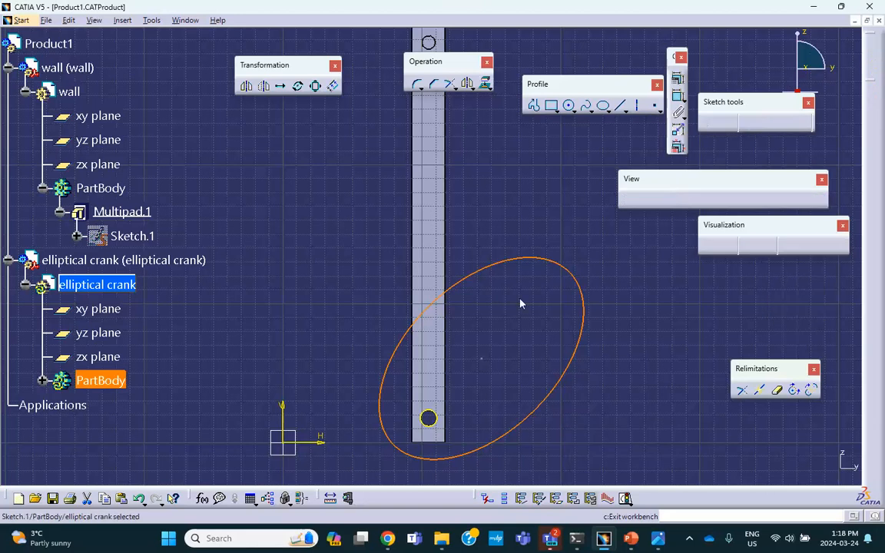
left_click(457, 311)
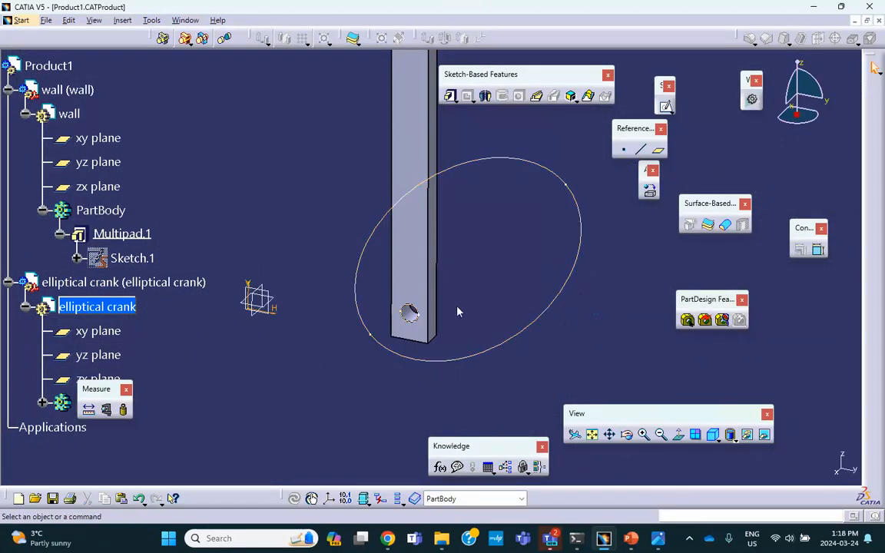
- Create a Multi-Pad from the crank sketch with 0.5 in thickness for the ellipse and 2 in for the circle
left_click(400, 89)
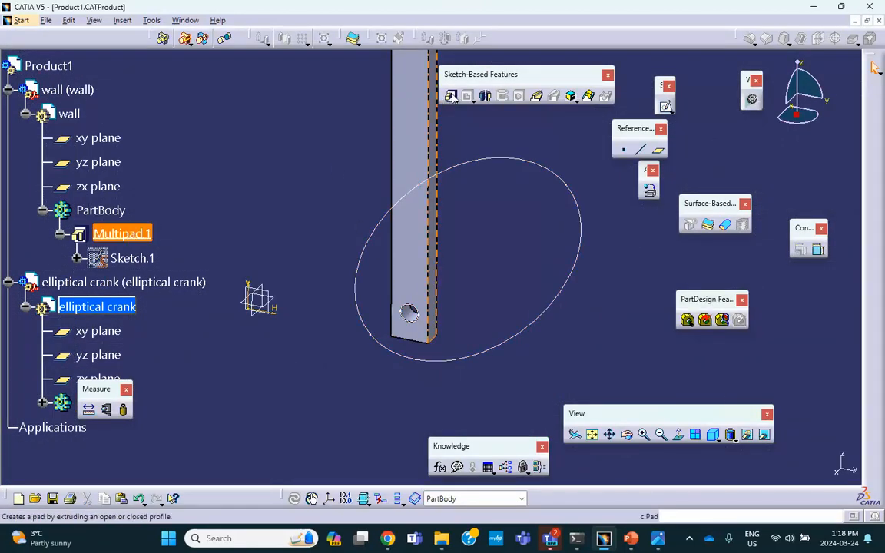
left_click(454, 100)
left_click(509, 114)
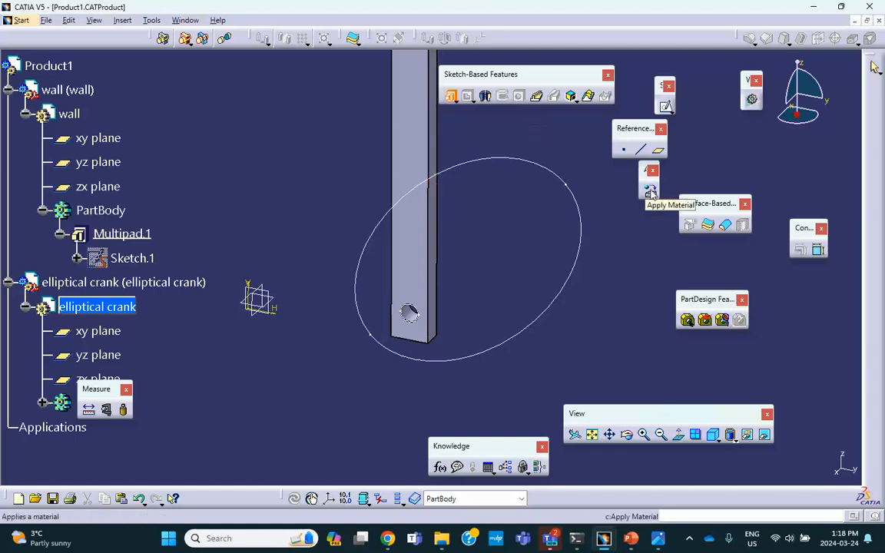
left_click(486, 164)
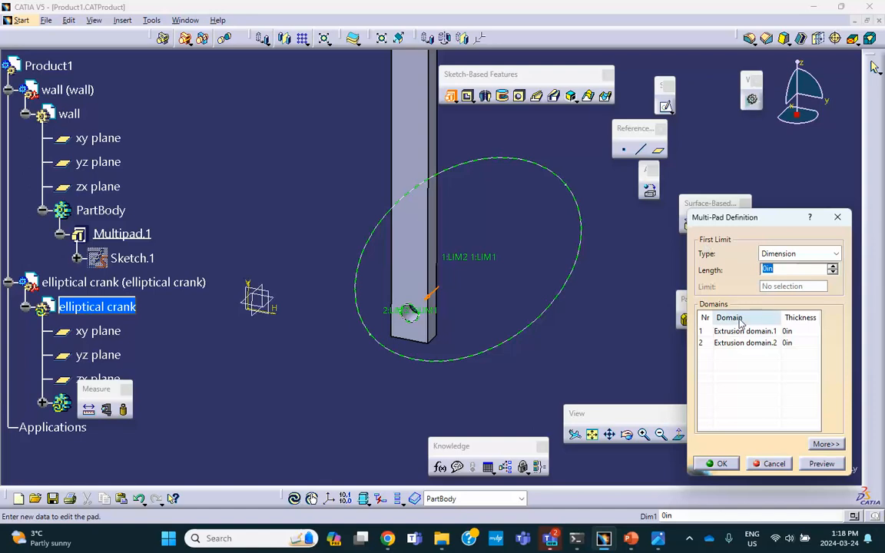
left_click(730, 331)
left_click_drag(799, 269, 694, 270)
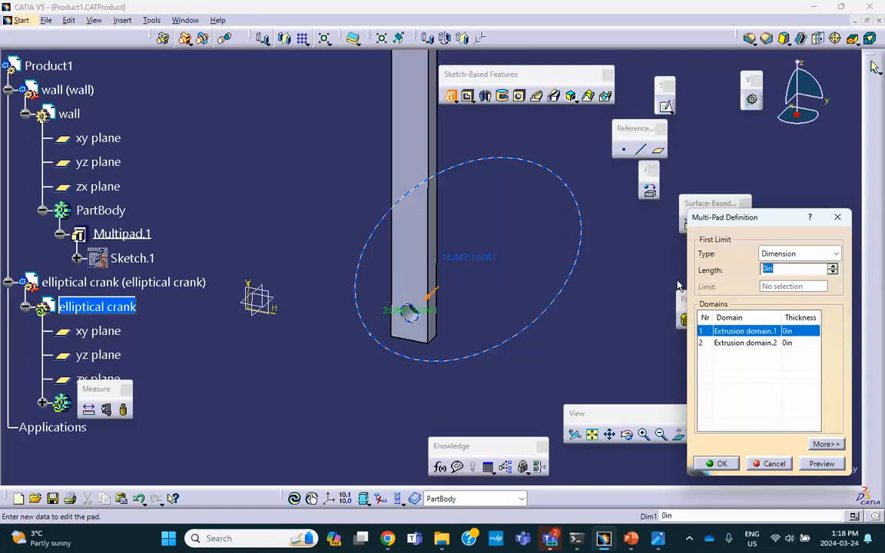
left_click(749, 343)
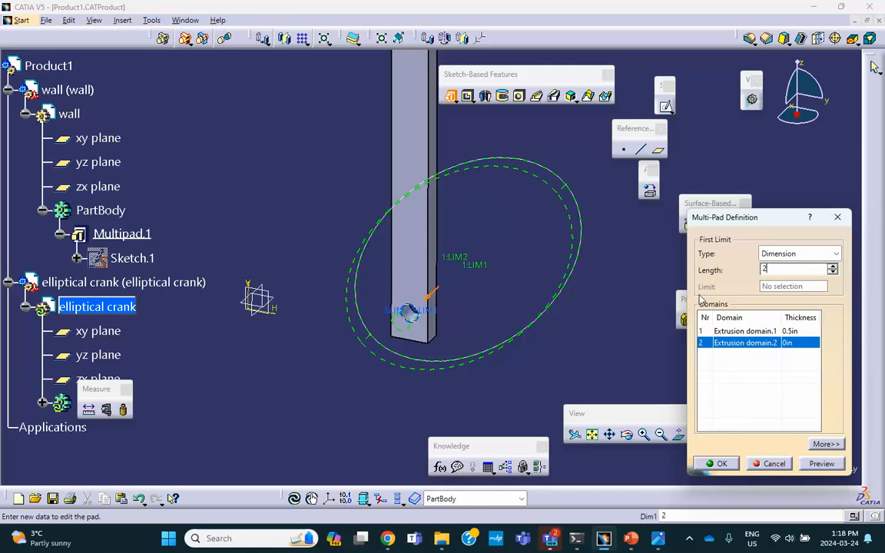
left_click(716, 465)
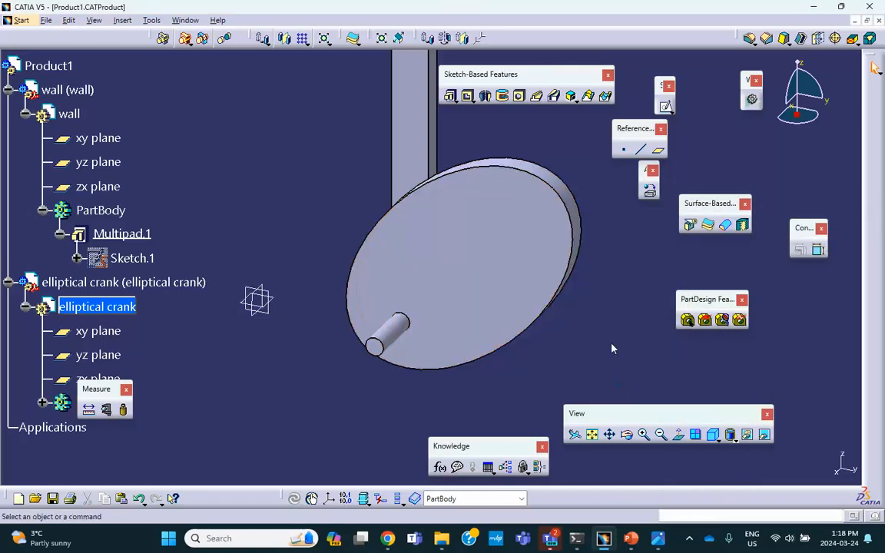
- Return to the top-level Product1 assembly and insert a new part into it
middle_click_drag(605, 277, 561, 355)
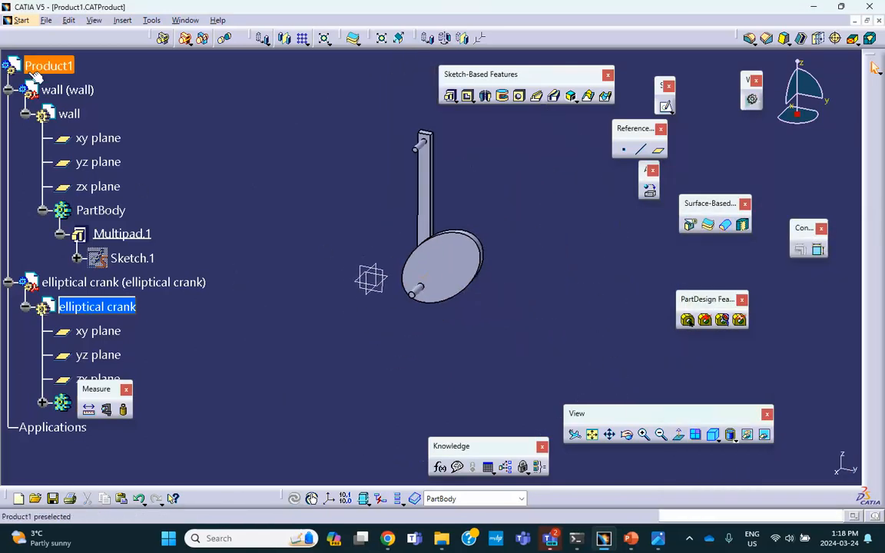
middle_click_drag(223, 132, 236, 213)
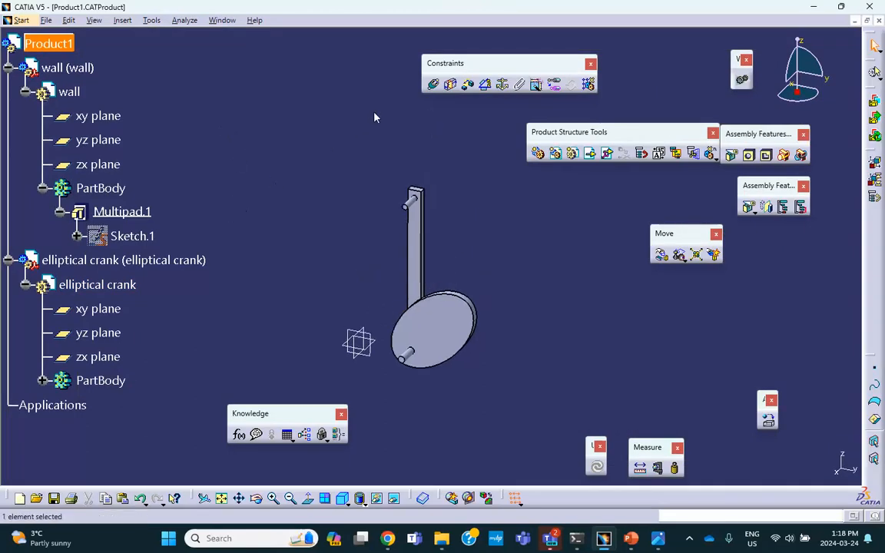
left_click(124, 21)
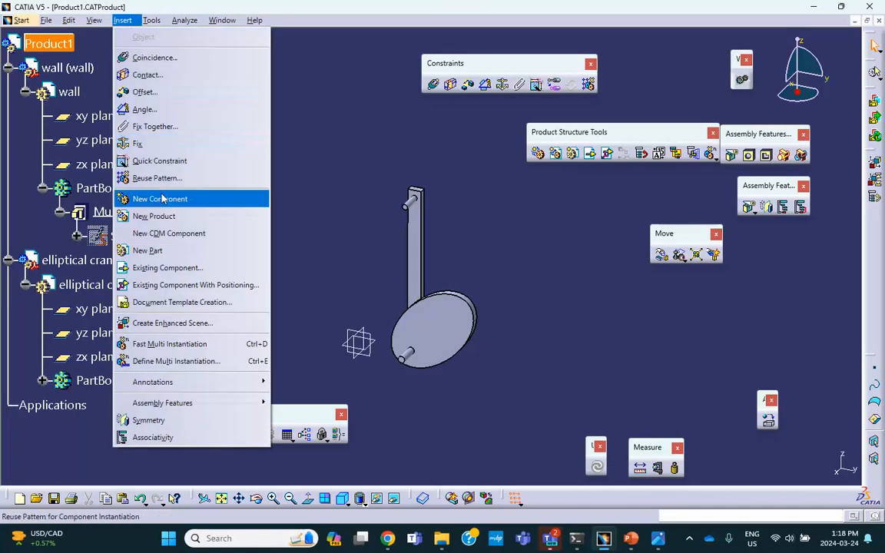
left_click(173, 250)
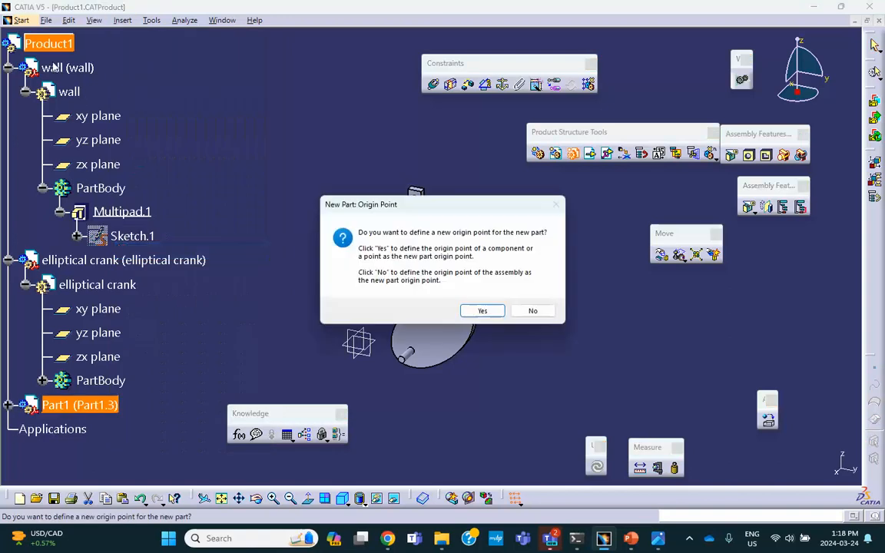
left_click(482, 310)
scroll(192, 219, "down", 4)
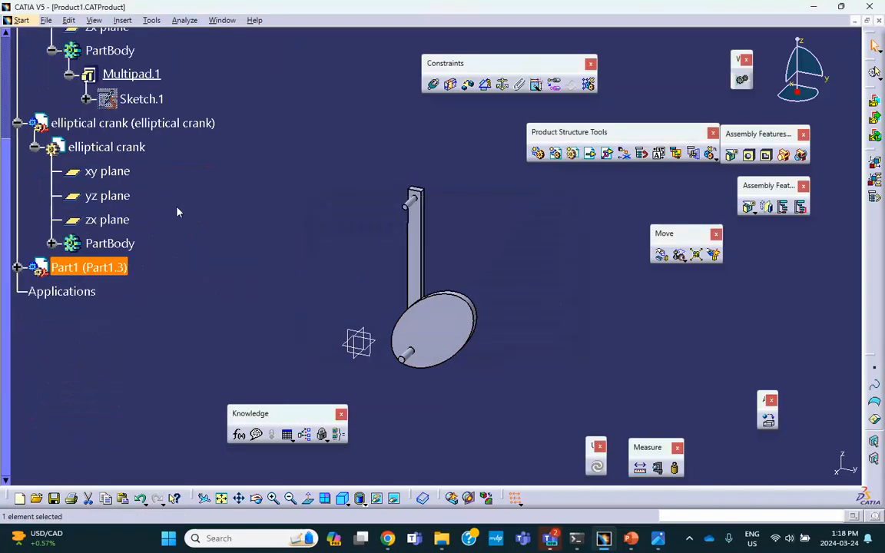
- Set both the instance name and the part number of the new part to rod
left_click(16, 130)
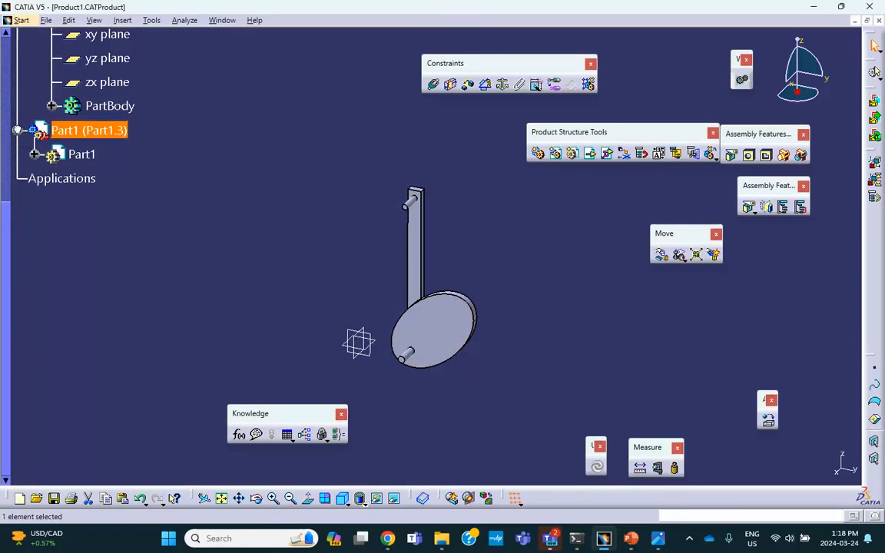
right_click(80, 131)
left_click(116, 193)
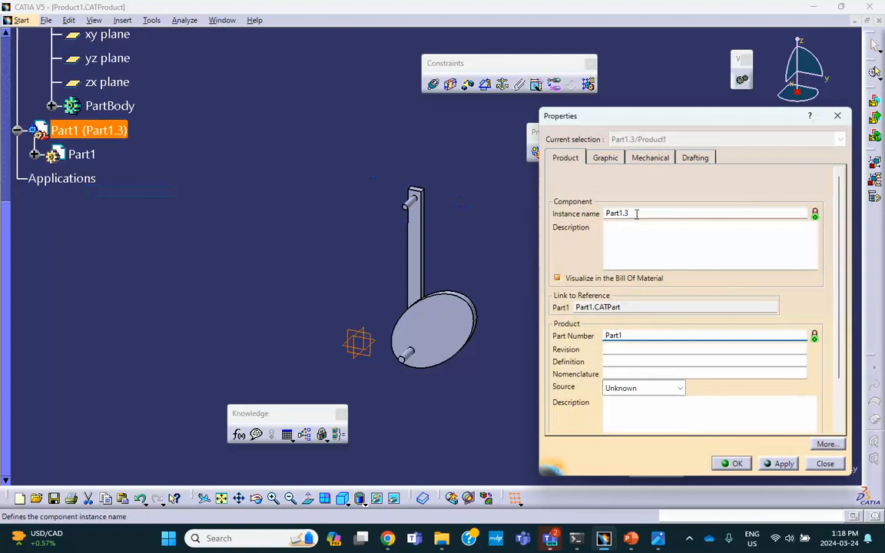
type("rod")
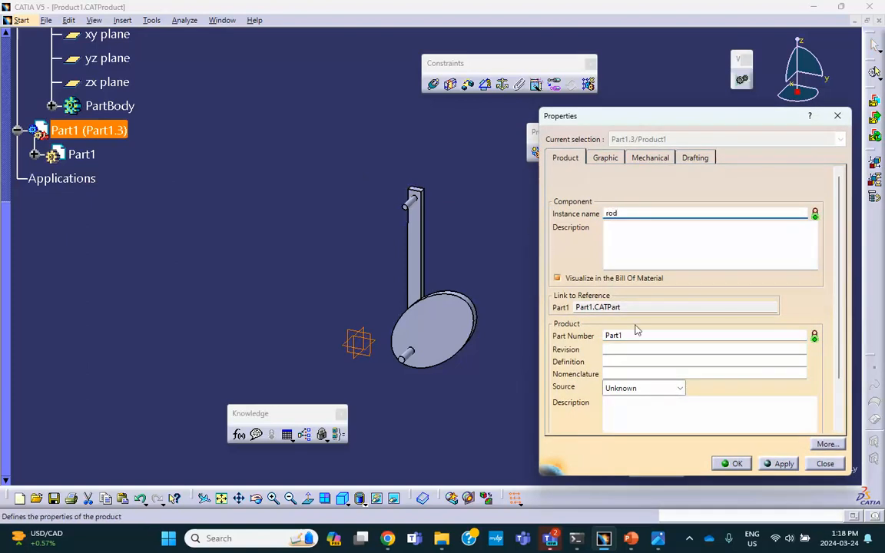
left_click_drag(633, 335, 585, 339)
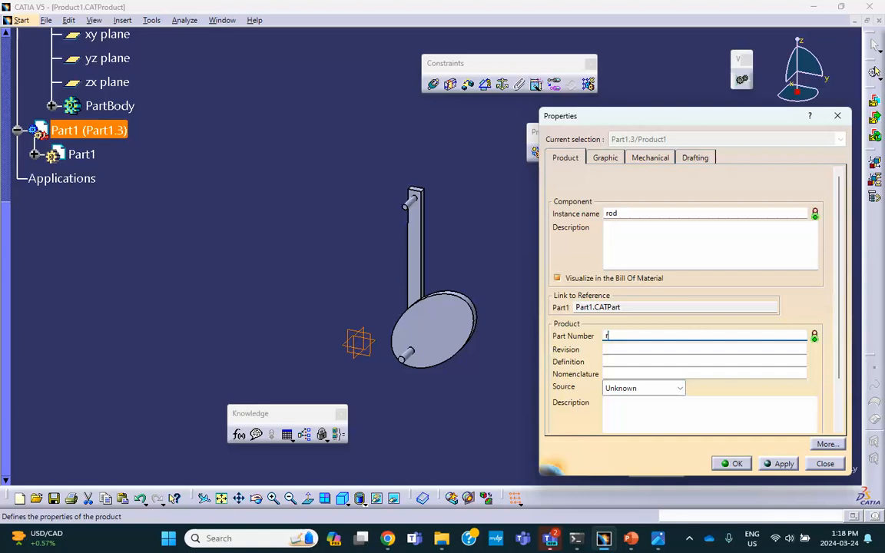
left_click(735, 464)
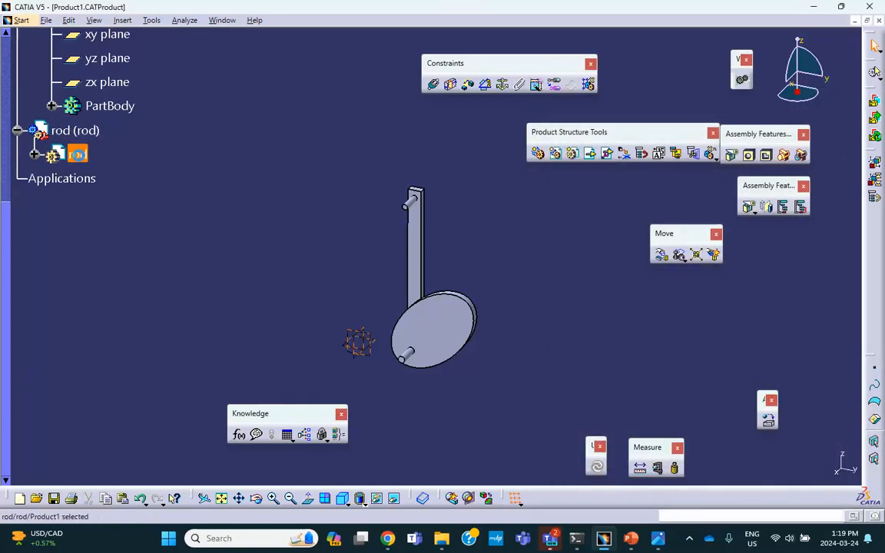
- Activate the rod part for editing and open a sketch on the wall's face that carries the upper pin
double_click(77, 154)
middle_click_drag(207, 173, 306, 150)
left_click(379, 173)
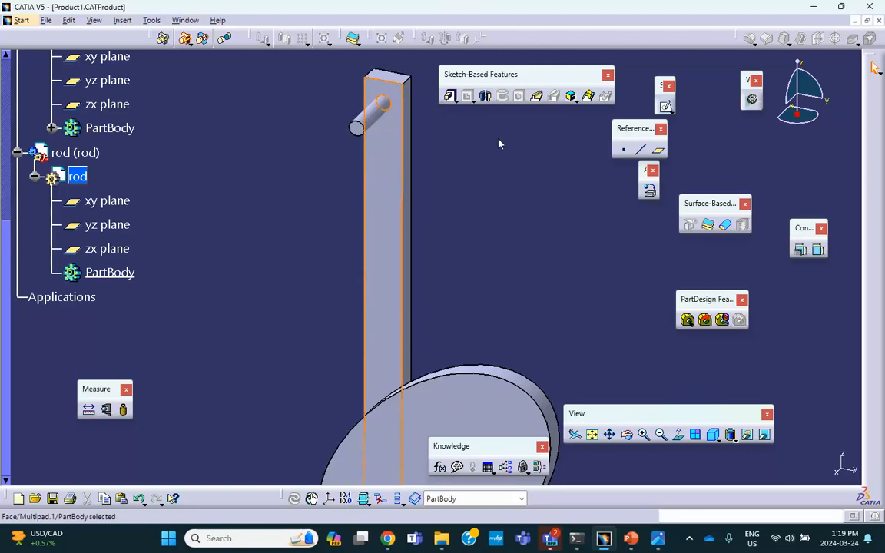
left_click(664, 104)
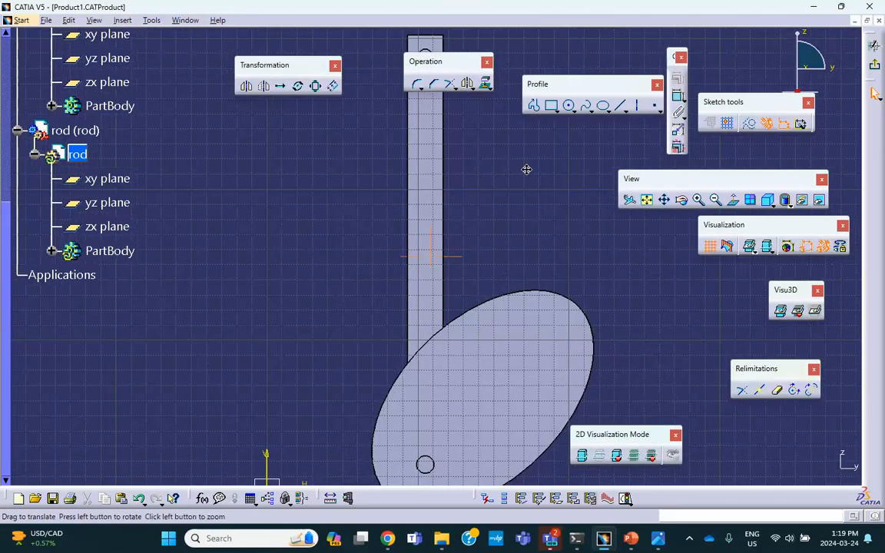
left_click(689, 538)
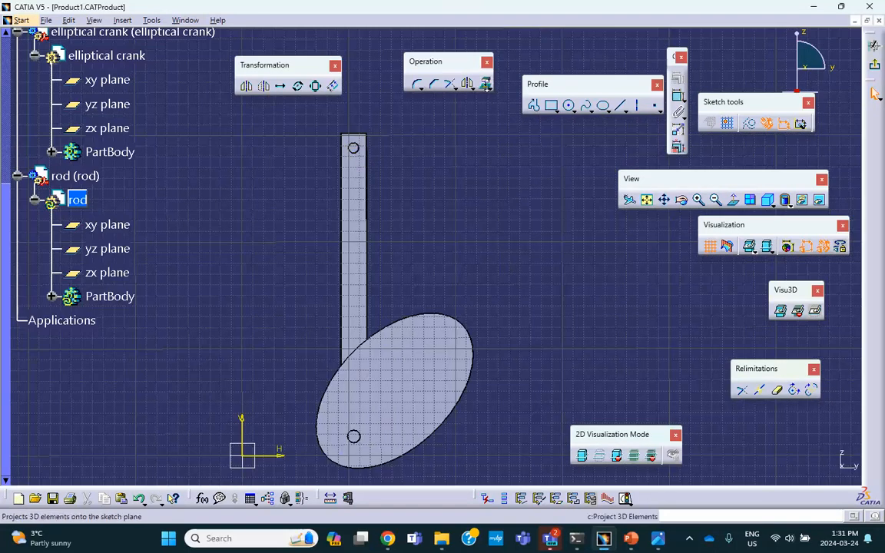
- Project the circular edge of the wall's upper pin into the rod sketch
left_click(482, 84)
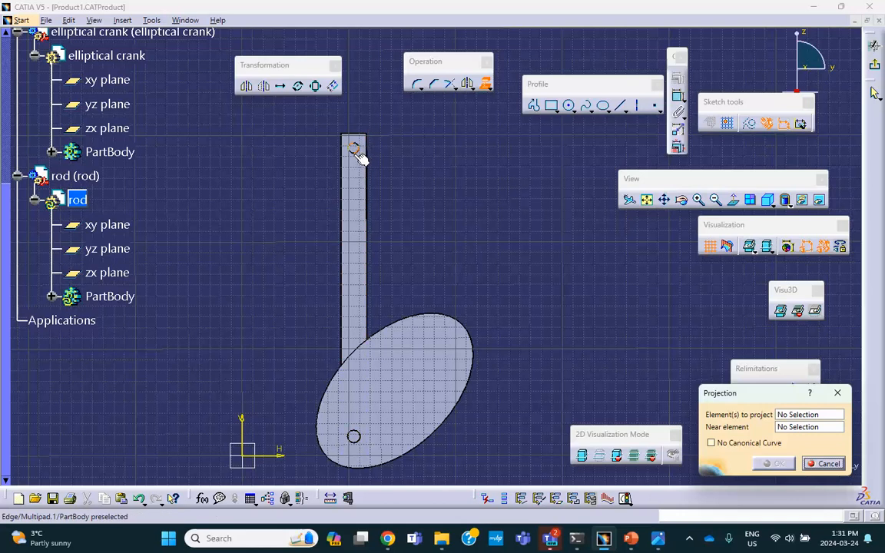
left_click(355, 149)
left_click(779, 465)
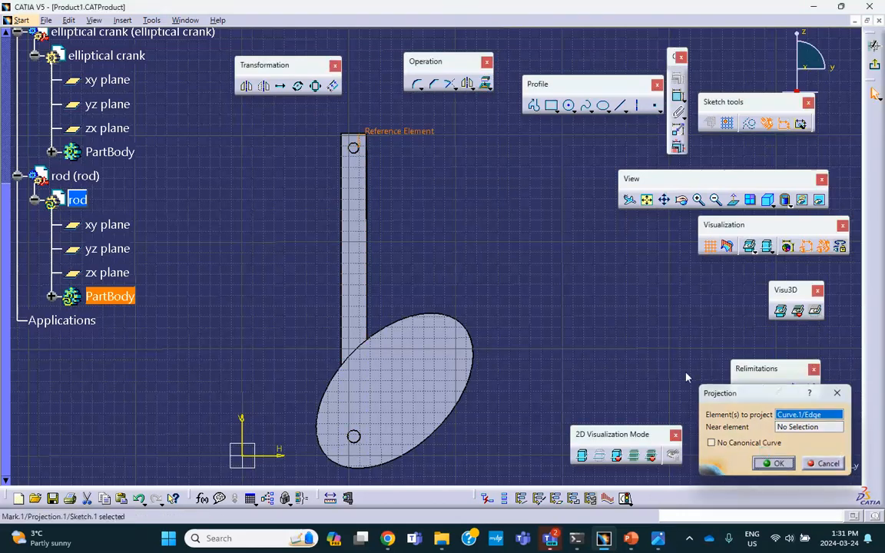
- Sketch a long rod profile sloping down from the projected circle, with a rounded end around it and a square far end, and exit the sketch
middle_click(531, 245)
left_click(476, 244)
mouse_move(476, 244)
middle_mouse_down()
mouse_move(446, 242)
mouse_move(516, 262)
middle_mouse_up()
left_click(534, 107)
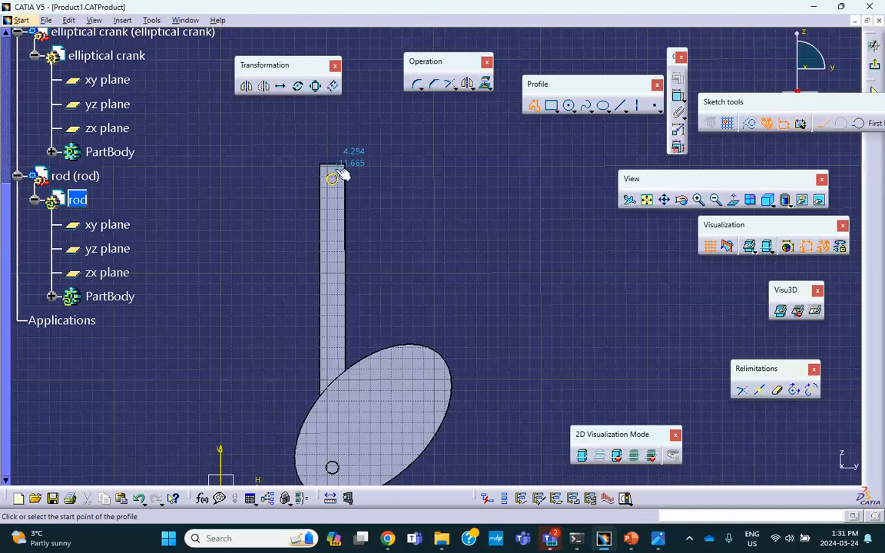
left_click(334, 166)
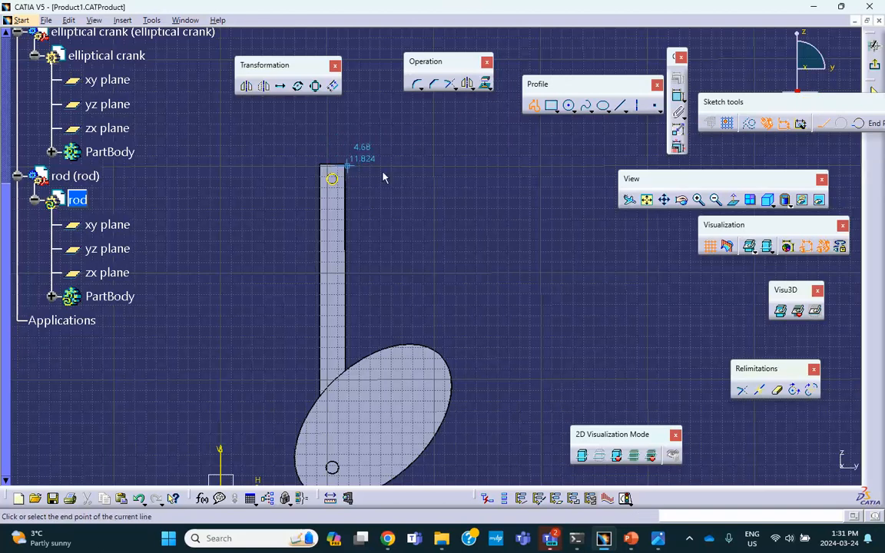
left_click(650, 302)
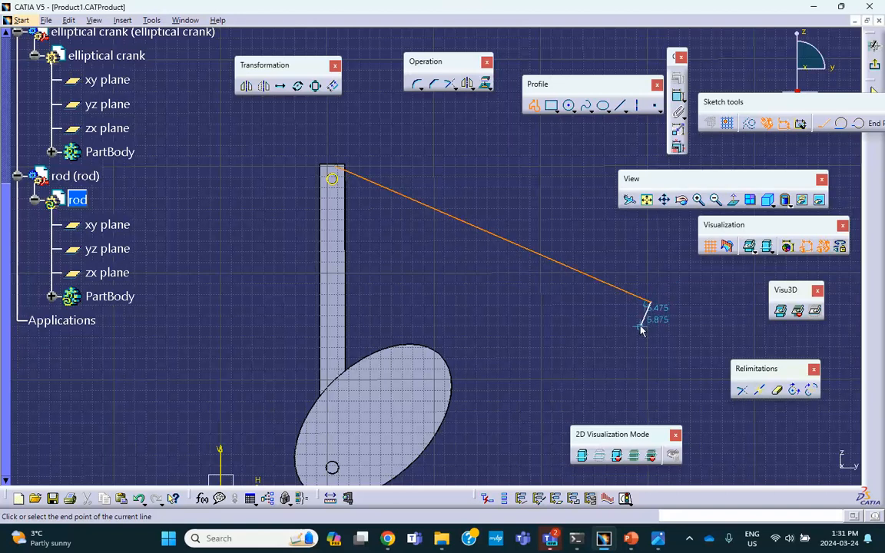
left_click(642, 327)
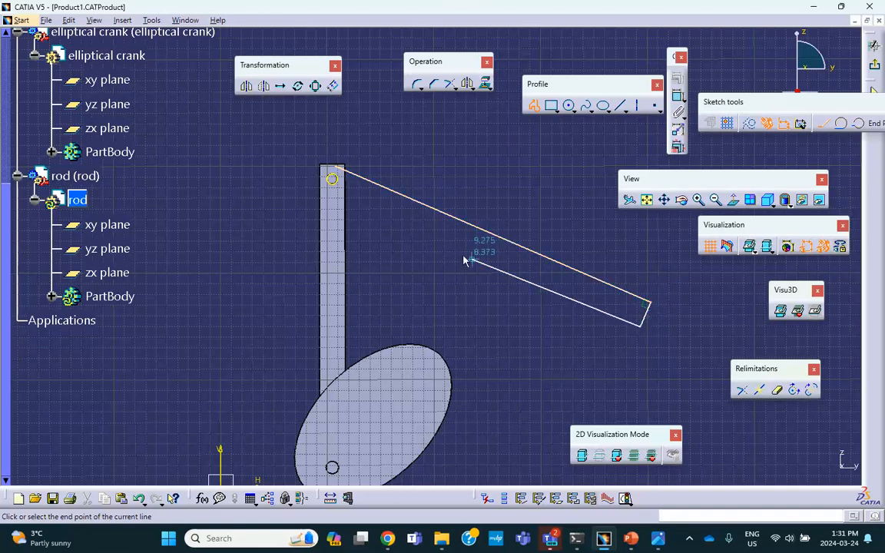
left_click(332, 179)
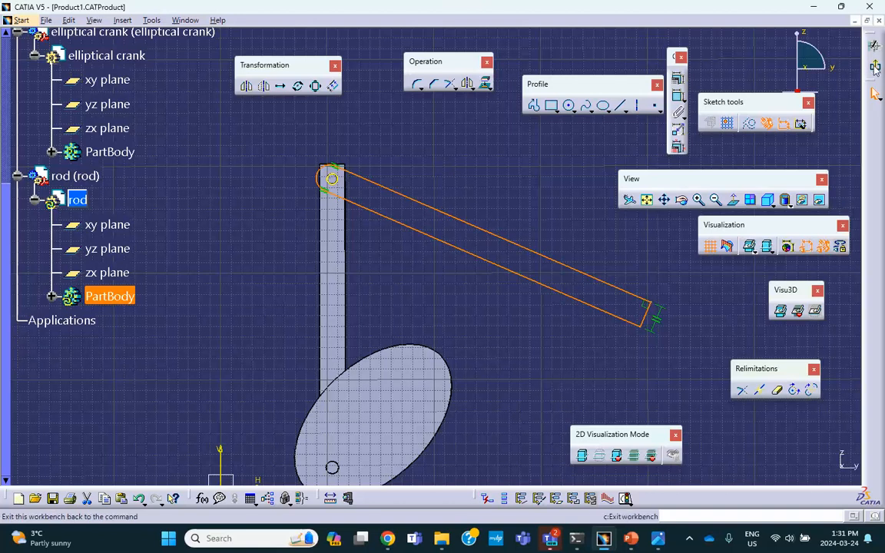
left_click(874, 93)
- Create a Pad from the rod sketch to give the rod its thickness
middle_click_drag(524, 217, 559, 216)
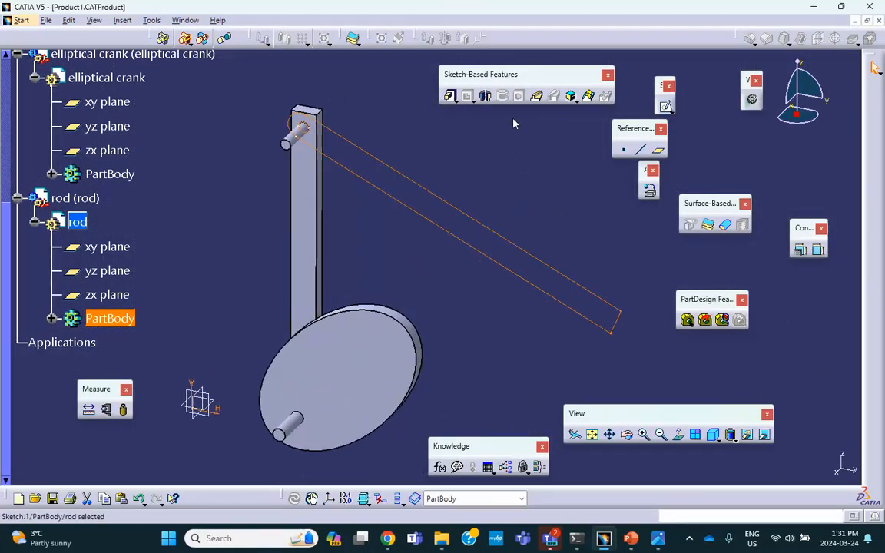
left_click(450, 96)
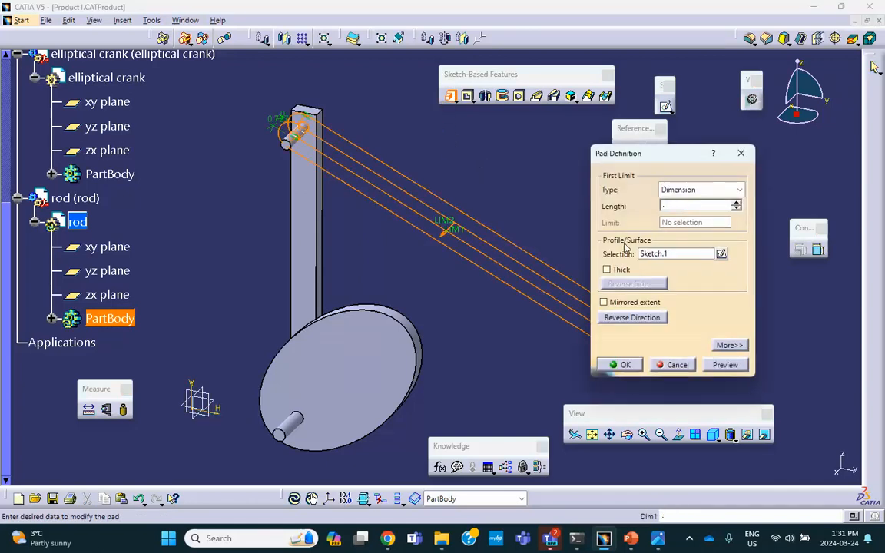
left_click(626, 365)
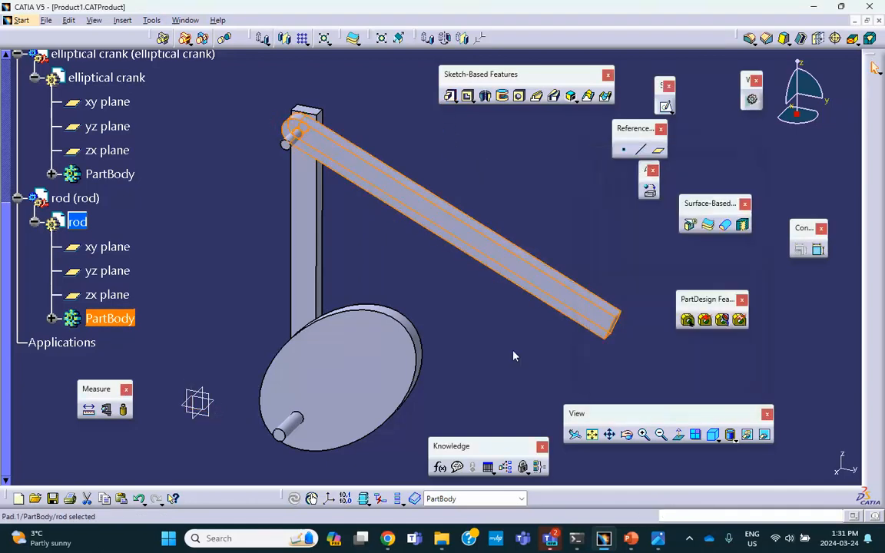
left_click(486, 322)
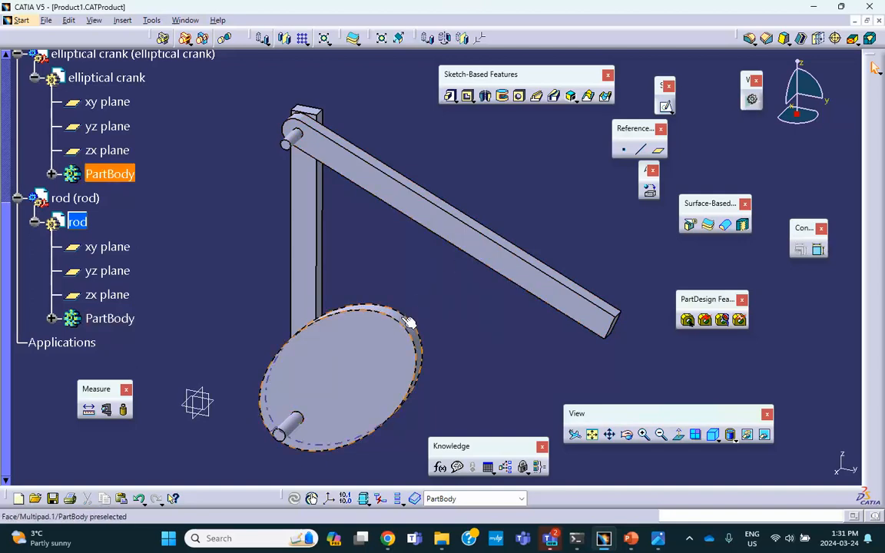
- Activate the top-level Product1 assembly and move the Knowledge toolbar clear of the crank
middle_click_drag(526, 326, 392, 296)
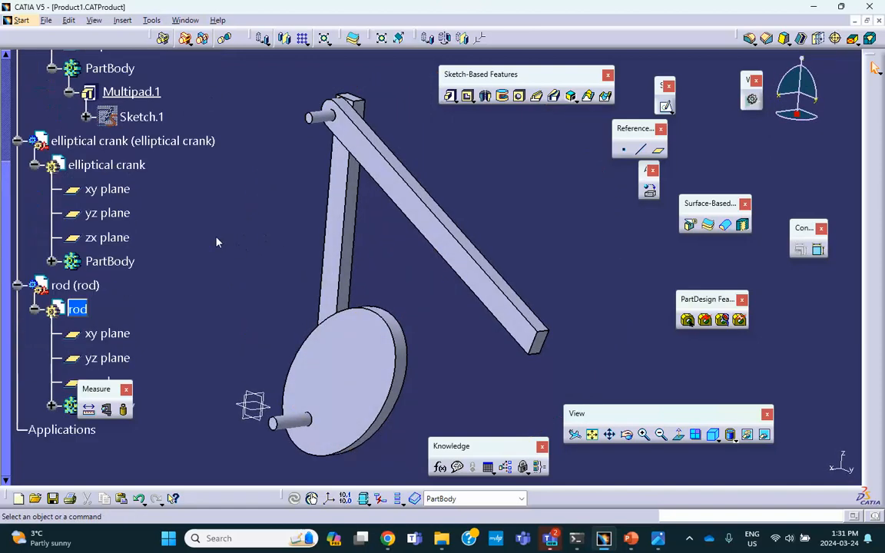
scroll(154, 230, "up", 5)
left_click(58, 141)
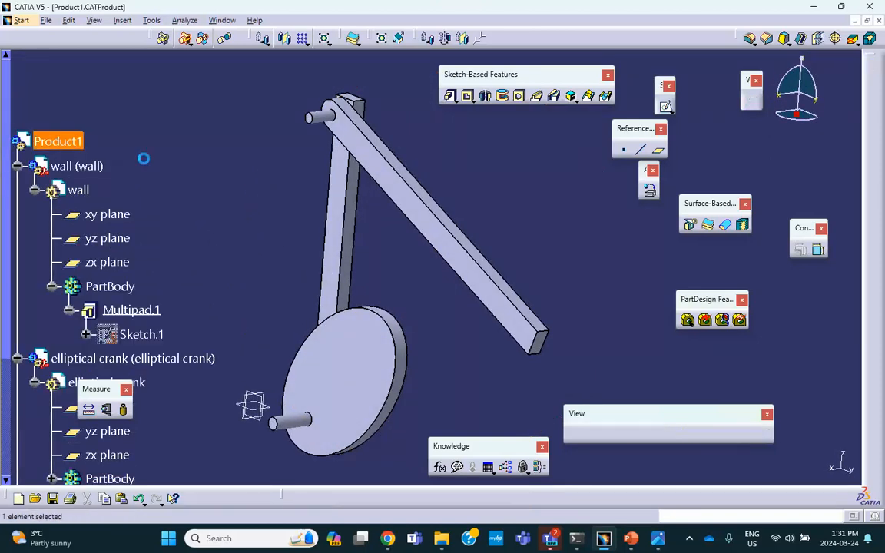
middle_click_drag(217, 152, 278, 385)
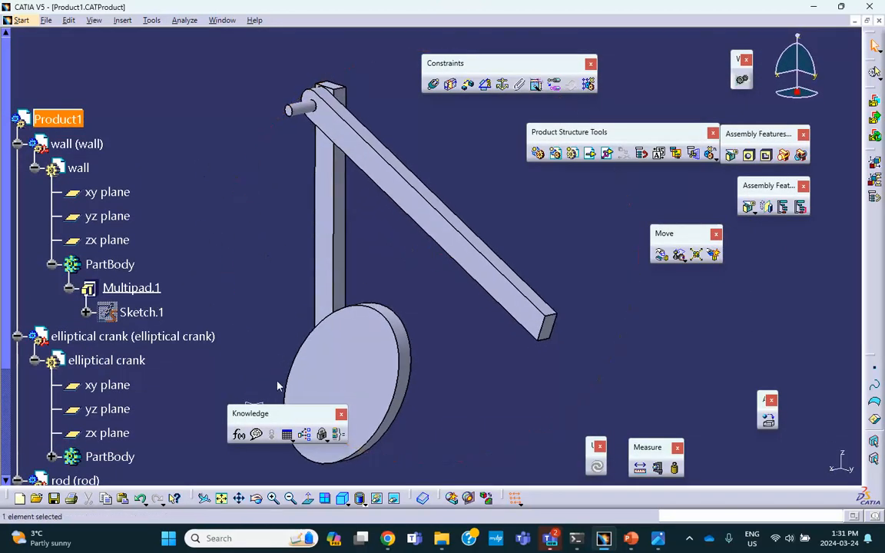
left_click_drag(267, 417, 732, 352)
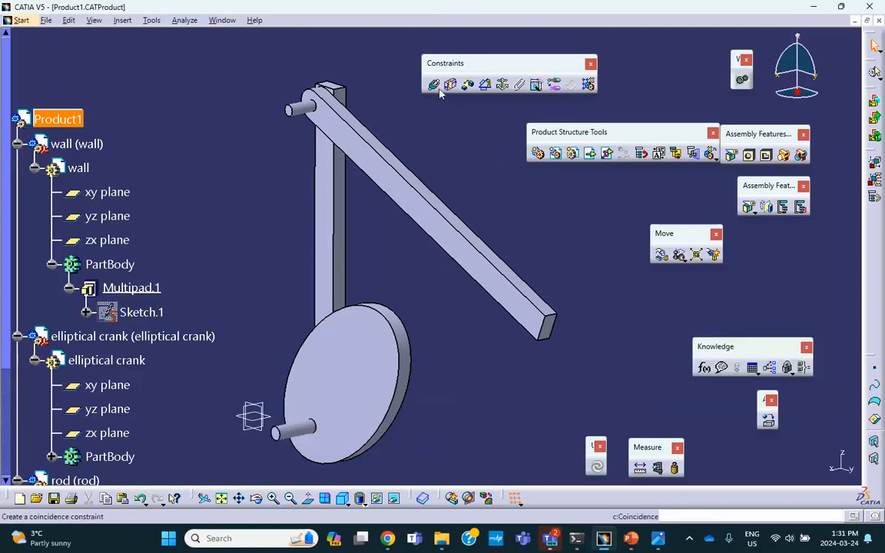
- Move the elliptical crank and the rod away from the wall in opposite directions along the X axis with the Manipulation tool
left_click(662, 255)
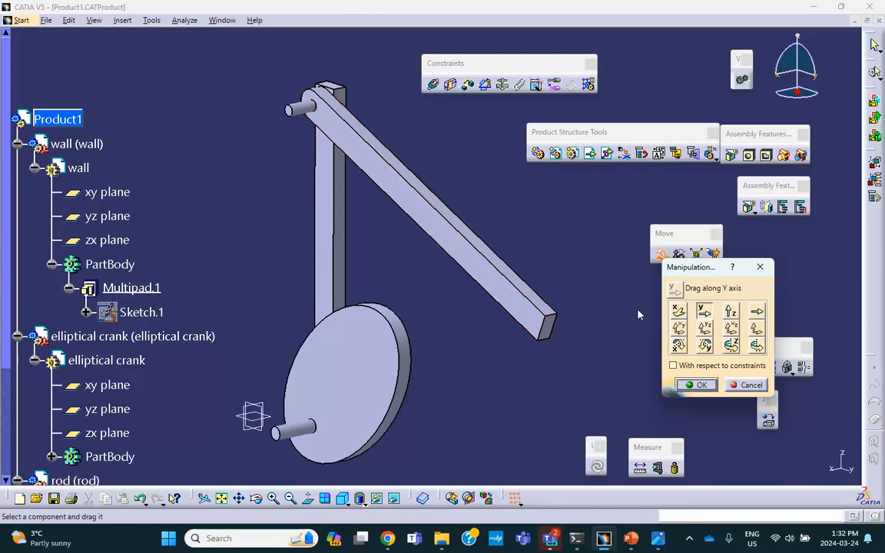
left_click(677, 310)
left_click_drag(520, 297, 233, 391)
left_click(697, 383)
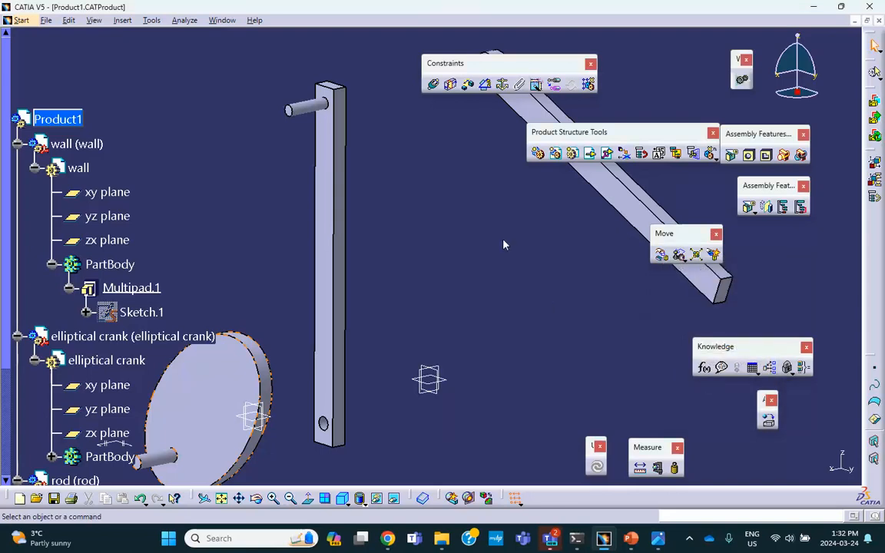
- Fix the wall in place and add a coincidence constraint between the axes of its upper pin and the rod's hole
left_click(503, 86)
left_click(328, 187)
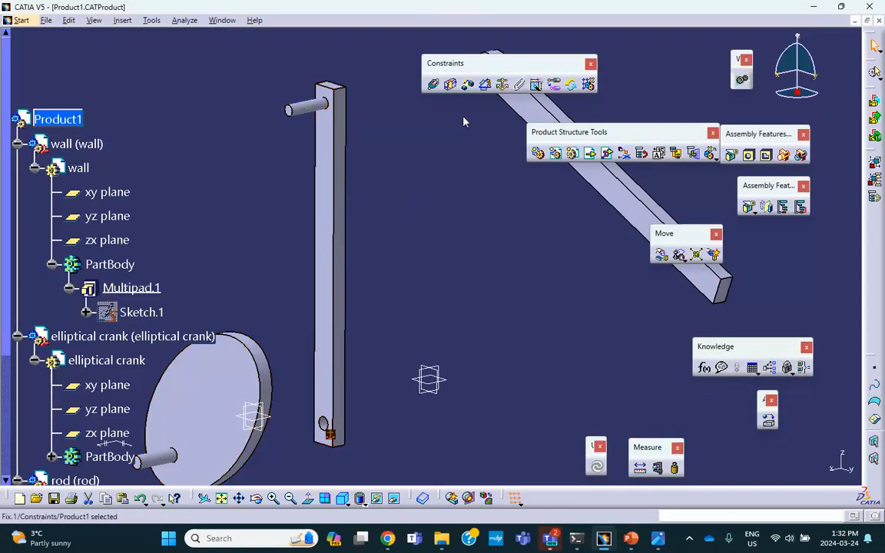
left_click(434, 85)
left_click(307, 108)
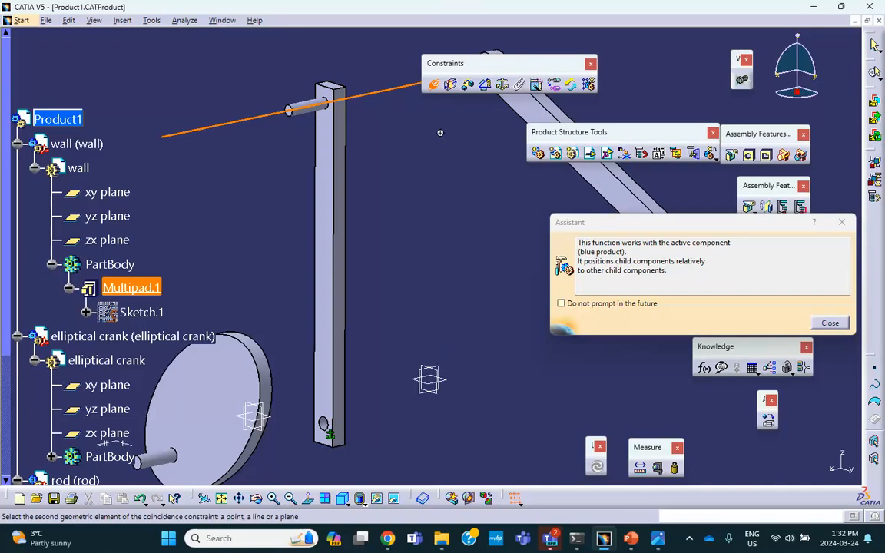
middle_click_drag(440, 133, 443, 224)
left_click(476, 174)
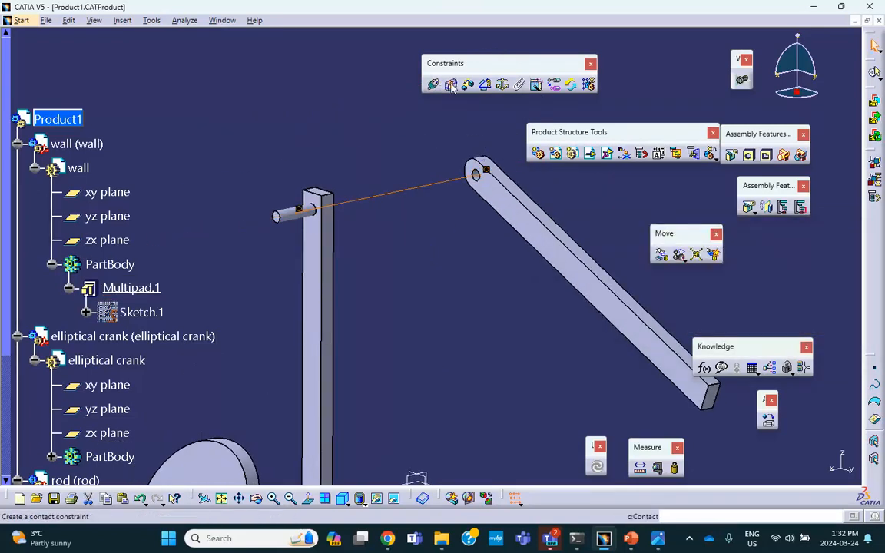
- Add a coincidence constraint between the wall's front face and the rod's facing back face, and update the assembly
left_click(434, 85)
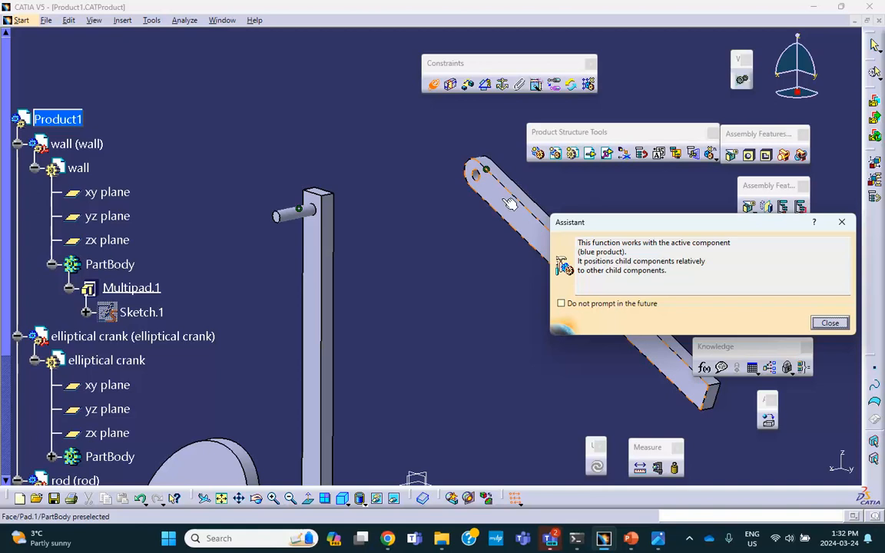
left_click(316, 238)
mouse_move(425, 257)
middle_mouse_down()
mouse_move(394, 302)
mouse_move(415, 254)
middle_mouse_up()
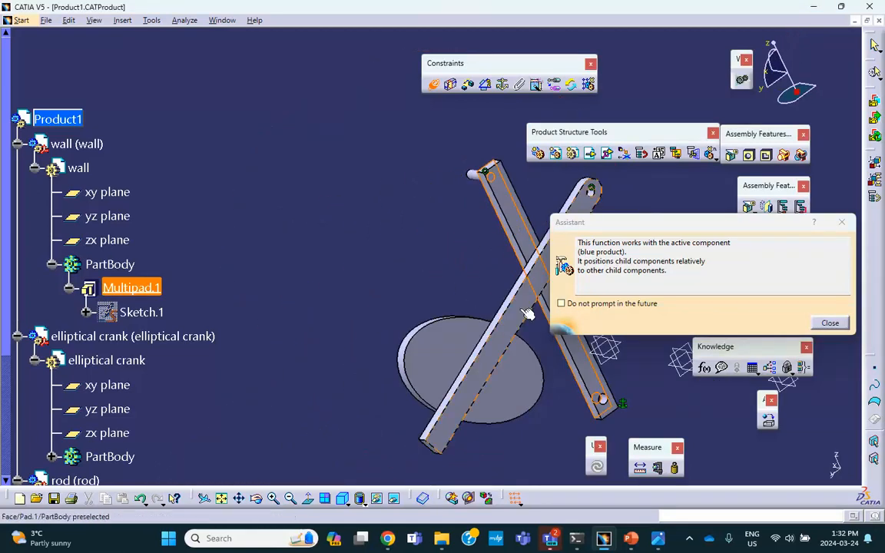
left_click(470, 282)
left_click(778, 464)
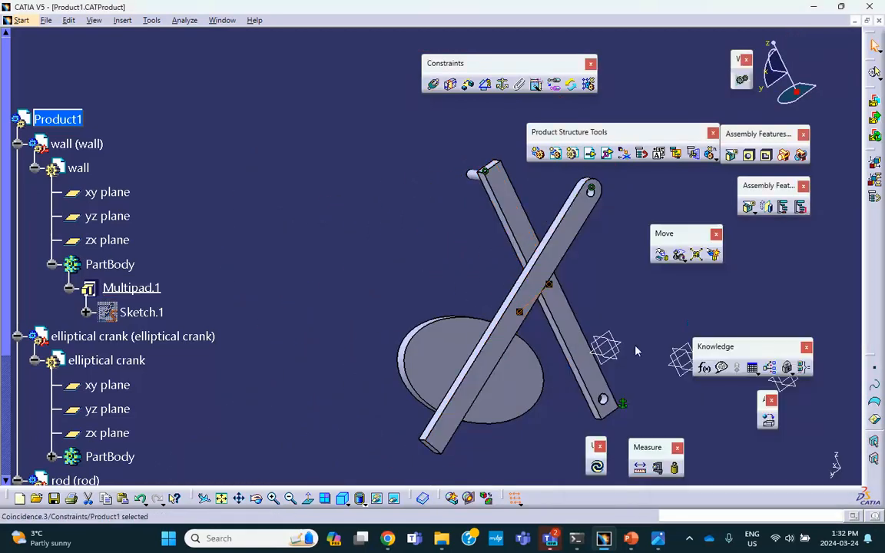
left_click(597, 466)
- Add a coincidence constraint between the axes of the elliptical crank's pin and the wall's lower hole
middle_click_drag(624, 323, 299, 326)
middle_click_drag(405, 292, 431, 86)
left_click(433, 84)
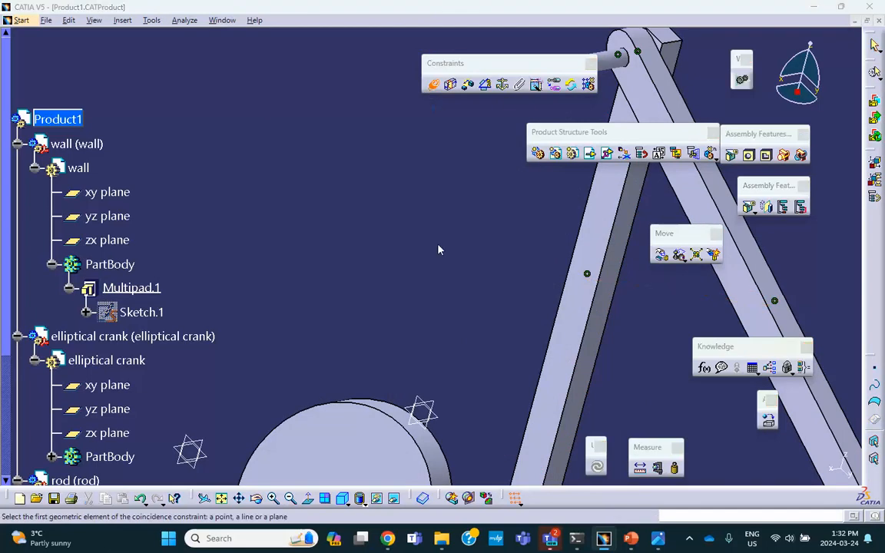
middle_click_drag(393, 219, 257, 368)
left_click(254, 405)
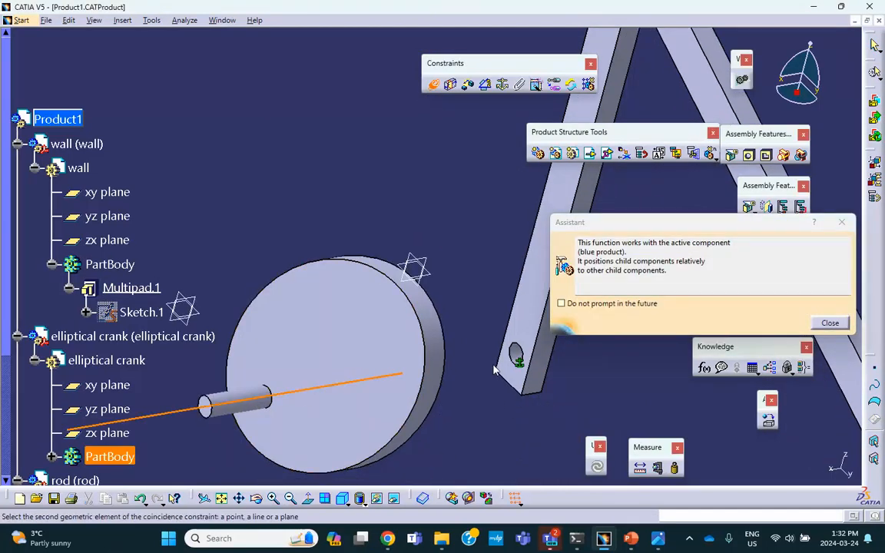
left_click(520, 358)
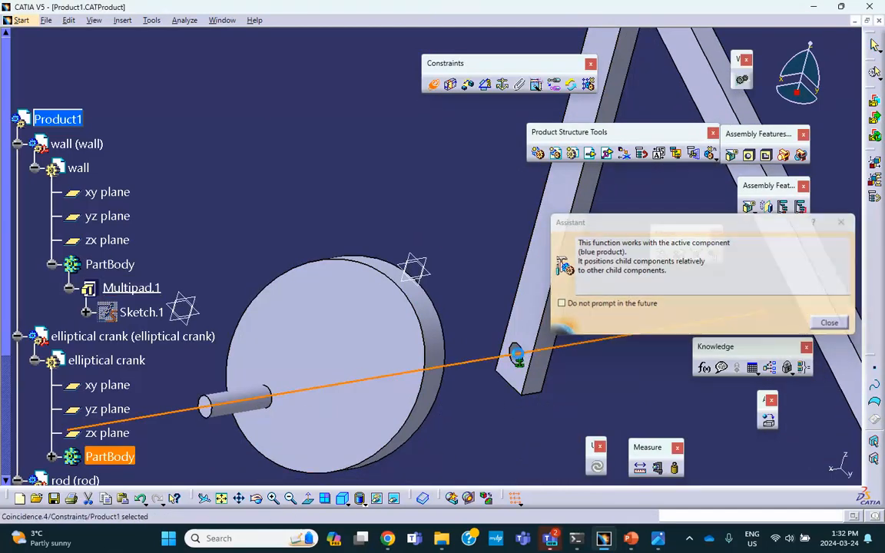
- Add a coincidence constraint between the elliptical crank's pin-side face and the wall's front face with orientation Same
left_click(434, 84)
left_click(322, 330)
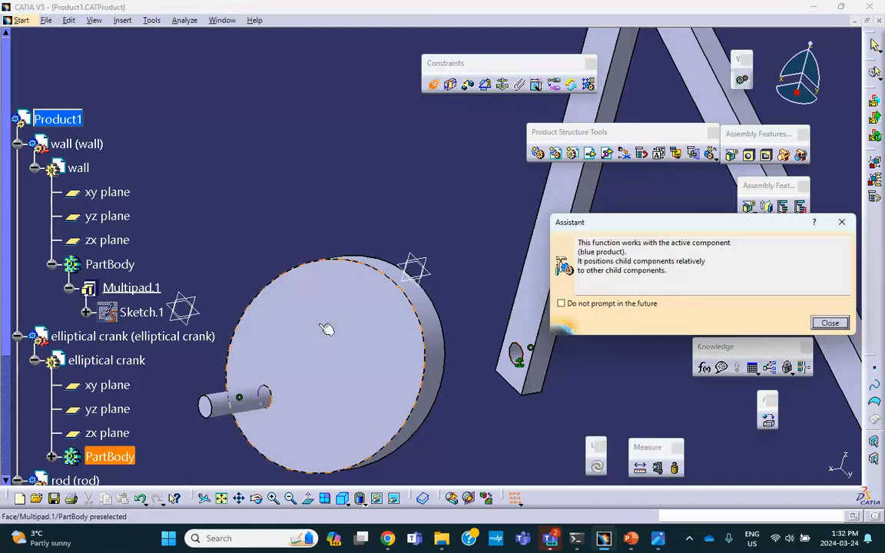
left_click(543, 336)
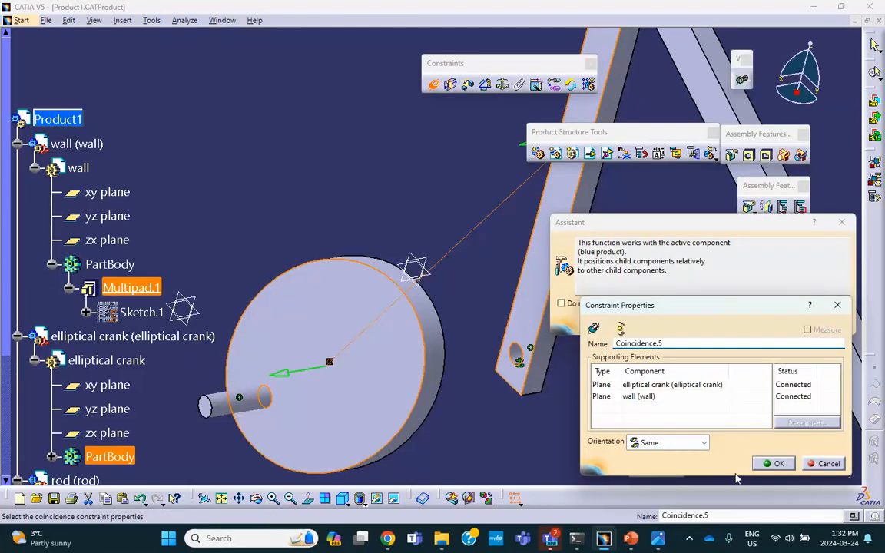
left_click(776, 464)
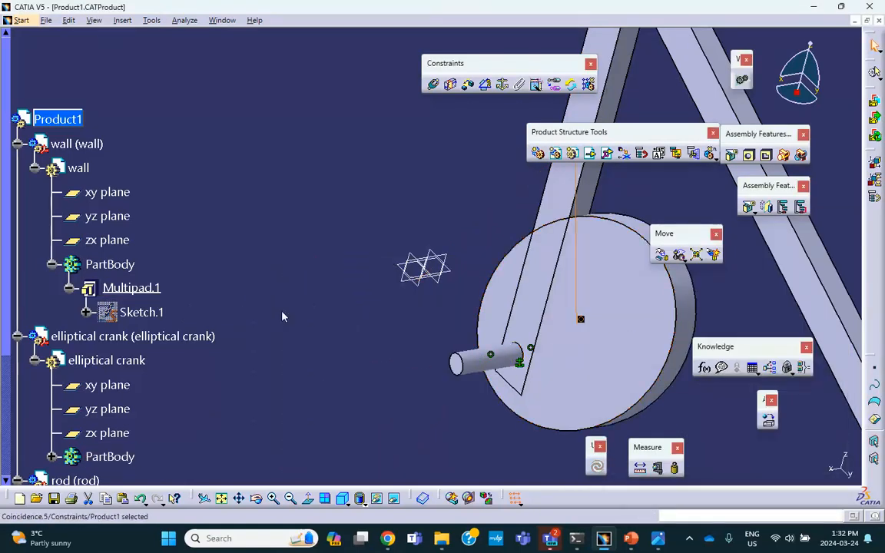
- Reverse the direction of the face coincidence between the elliptical crank and the wall, and update the assembly
left_click(17, 306)
scroll(156, 297, "down", 3)
double_click(161, 336)
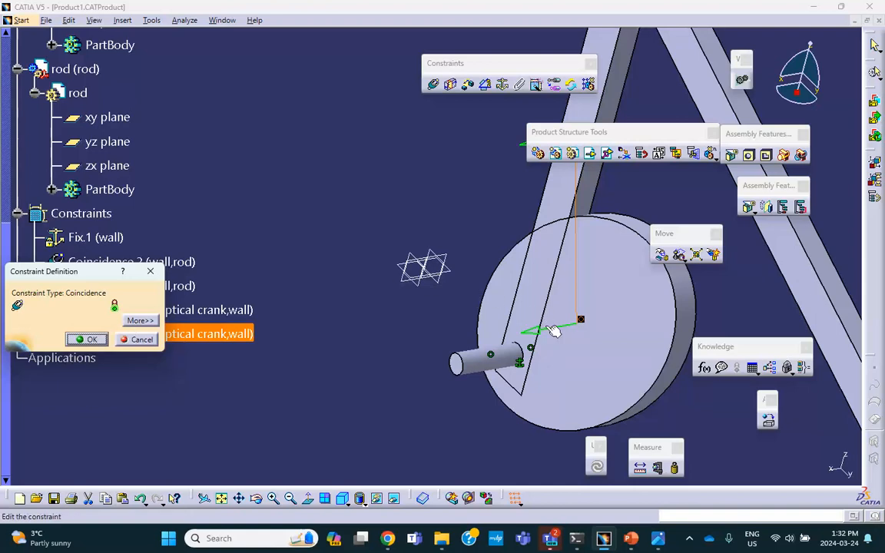
left_click(553, 330)
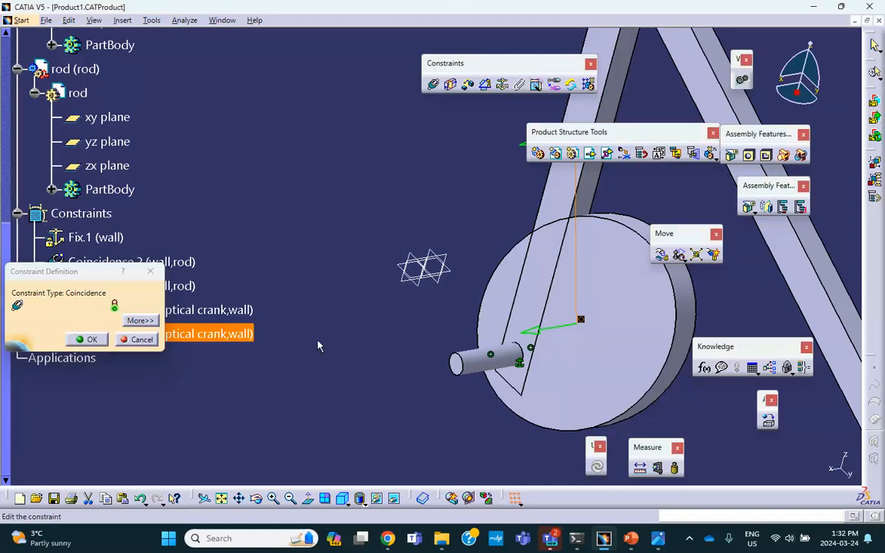
middle_click_drag(590, 338, 423, 332)
middle_click_drag(613, 362, 622, 372)
left_click(596, 466)
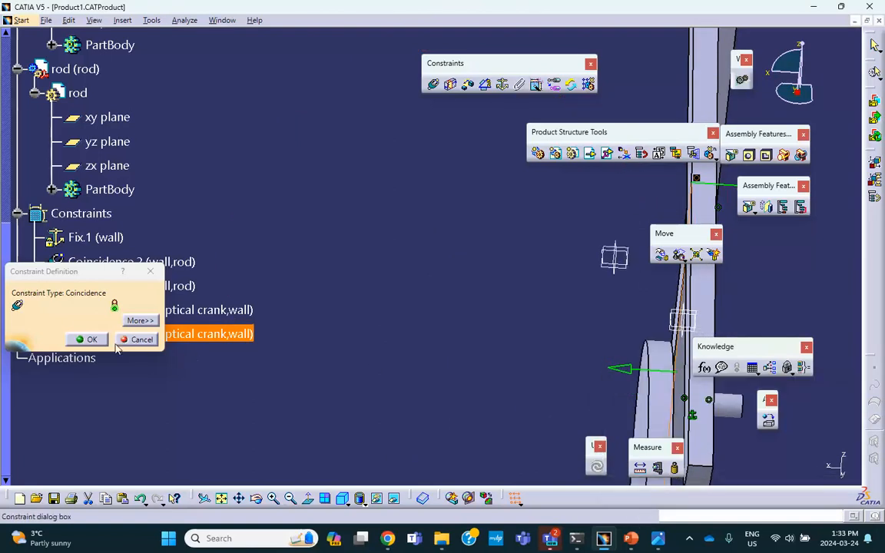
left_click(86, 339)
- Save the Product1 assembly, accepting the save of its related documents
middle_click_drag(379, 262, 307, 226)
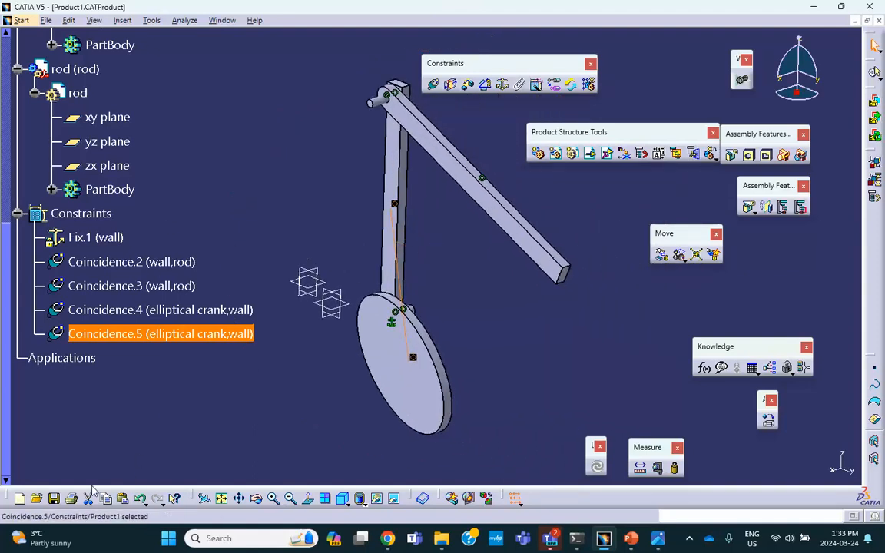
scroll(179, 315, "up", 5)
left_click(58, 120)
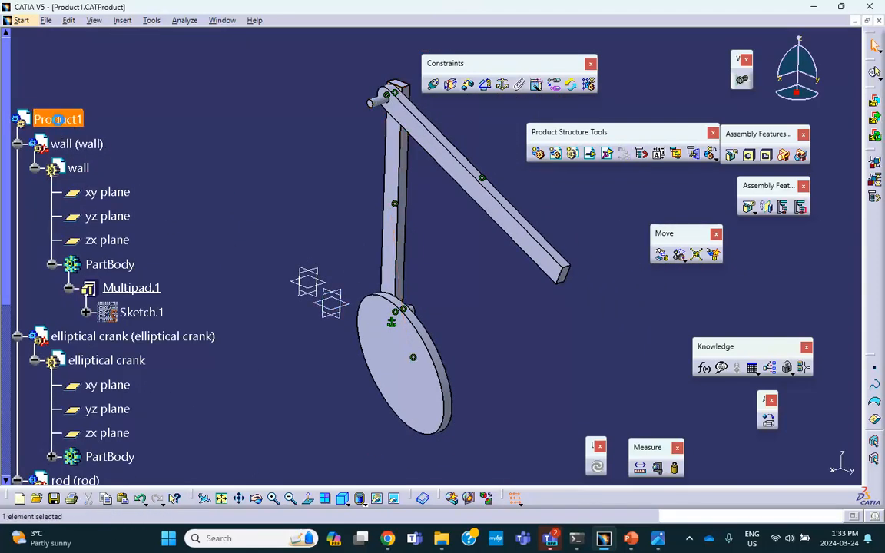
left_click(54, 497)
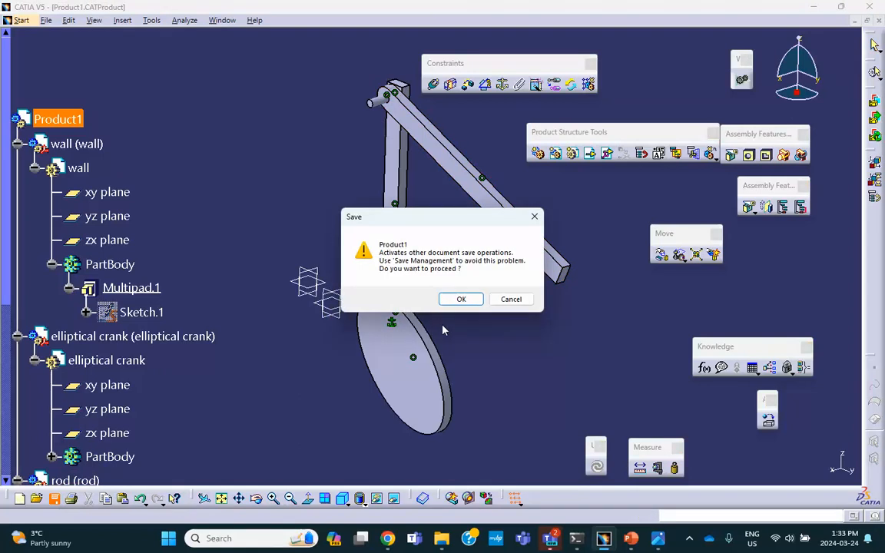
left_click(463, 300)
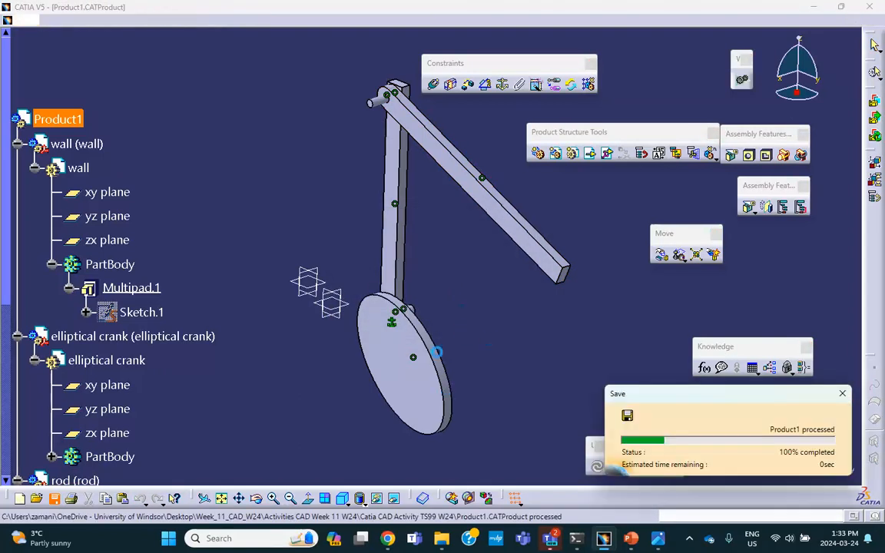
- Rotate the elliptical crank about its pin axis with the Manipulation tool until its long axis lies roughly horizontal
middle_click_drag(471, 388, 453, 409)
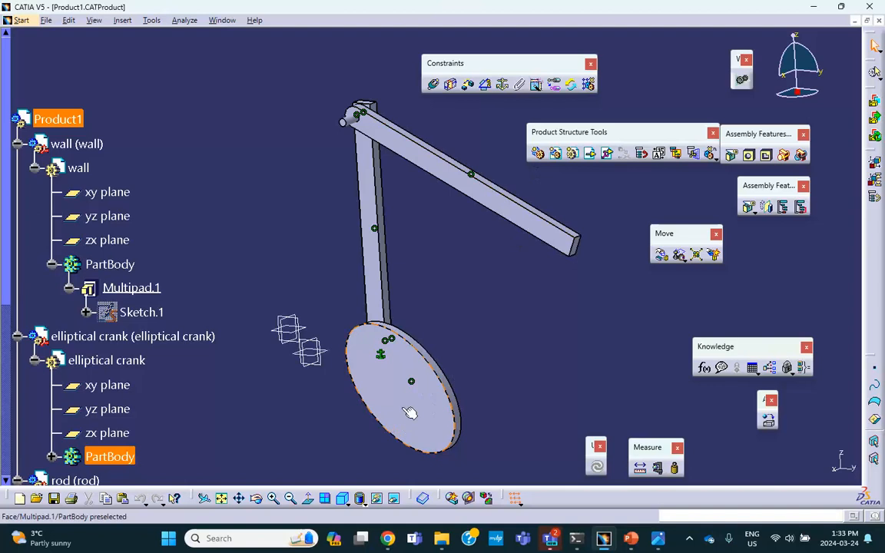
middle_click_drag(438, 324, 320, 357)
left_click(662, 255)
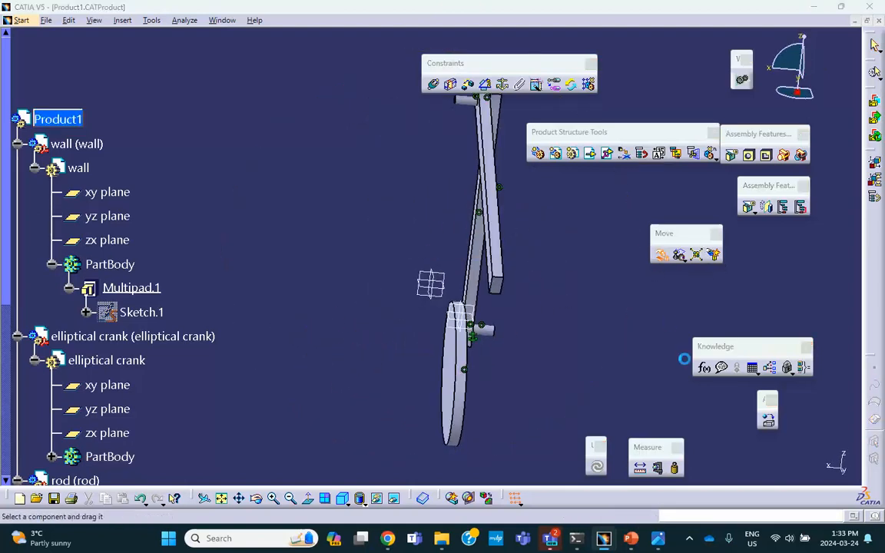
left_click(756, 345)
left_click(484, 330)
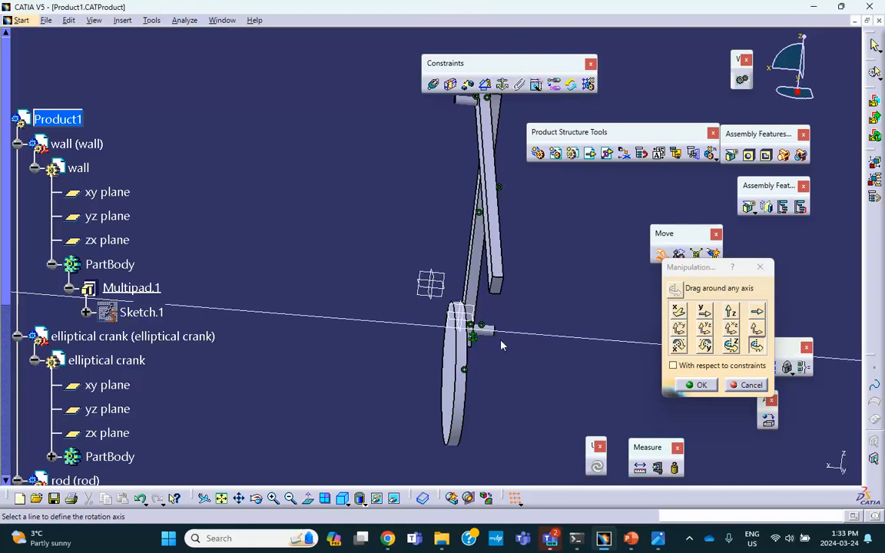
left_click(484, 332)
left_click_drag(471, 369, 505, 329)
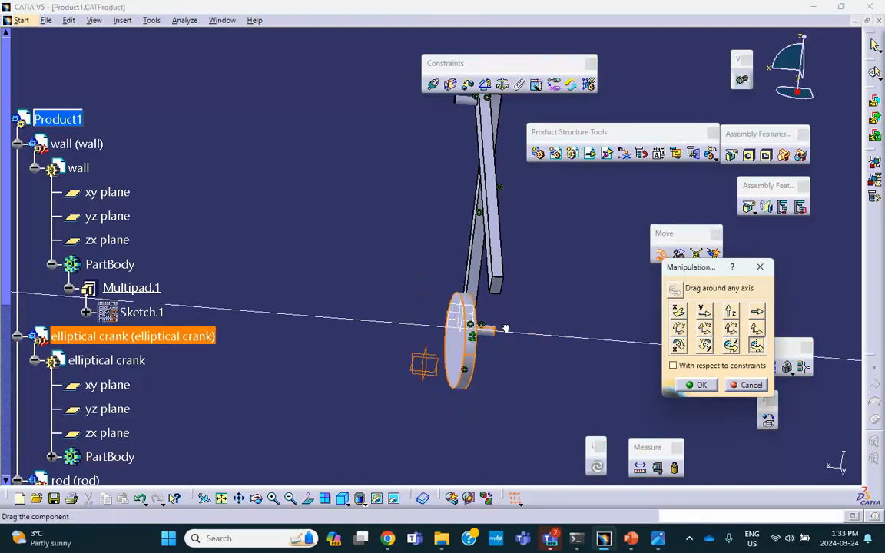
key("Return")
middle_click_drag(567, 356, 678, 254)
middle_click_drag(421, 285, 439, 261)
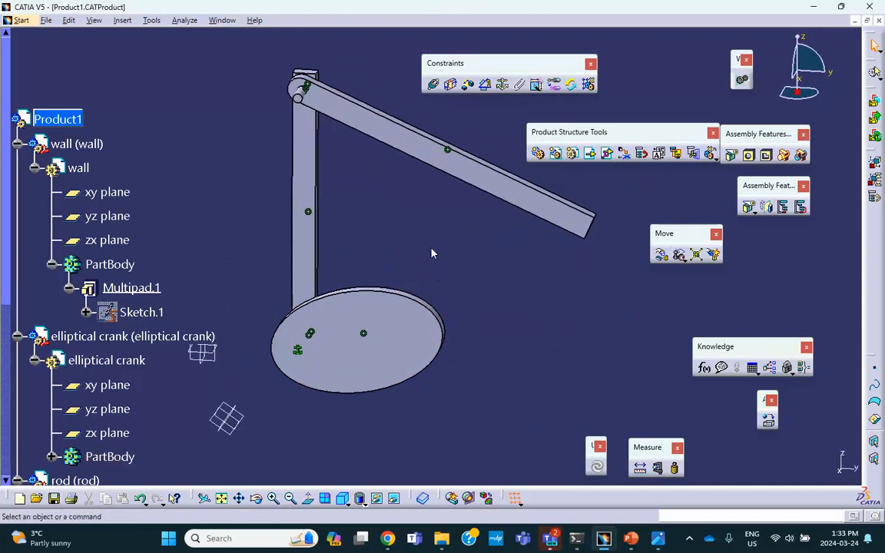
left_click(433, 83)
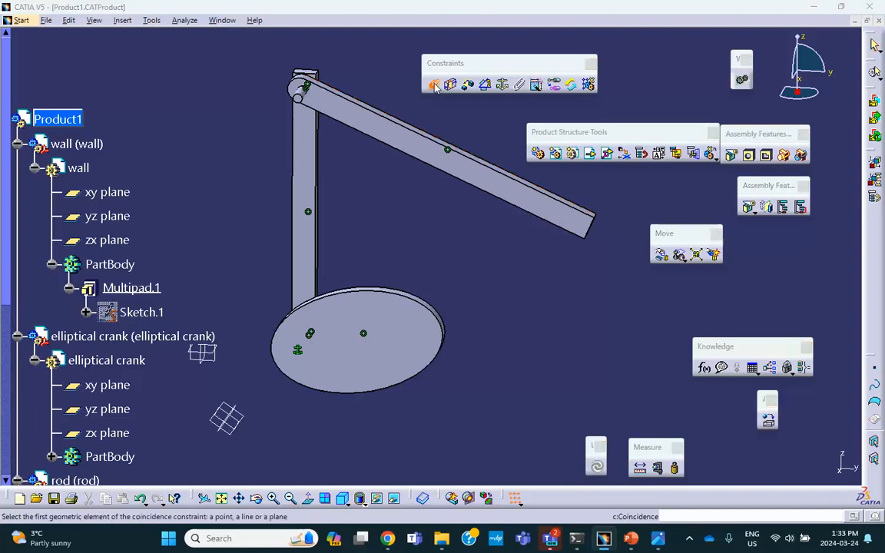
left_click(420, 162)
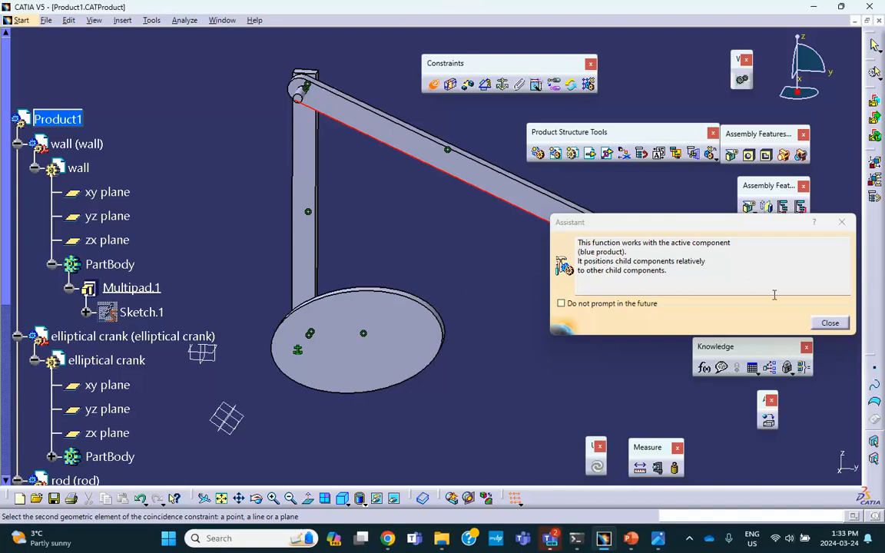
left_click(840, 325)
key("Escape")
- Try to add a contact constraint between the rod's underside and the elliptical crank's rim
left_click(450, 85)
middle_click_drag(389, 216, 438, 135)
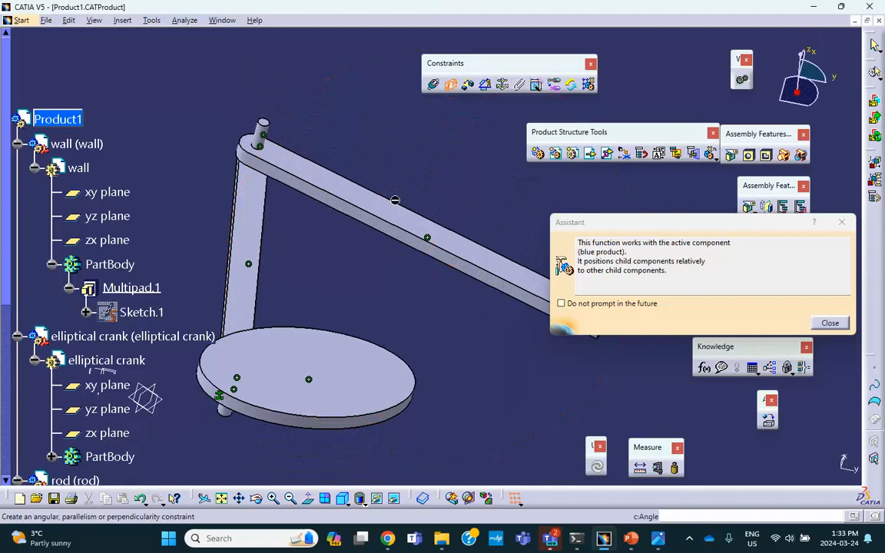
middle_click_drag(430, 250, 279, 433)
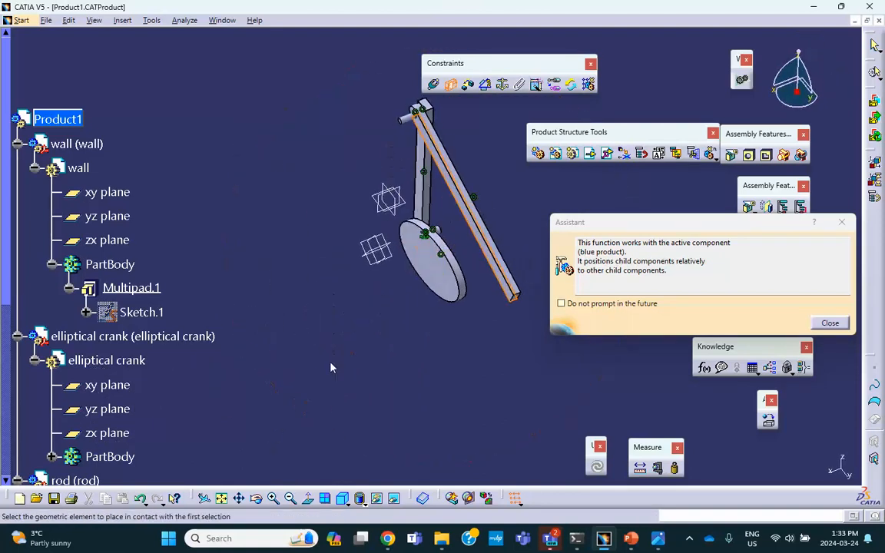
left_click(427, 264)
left_click(424, 260)
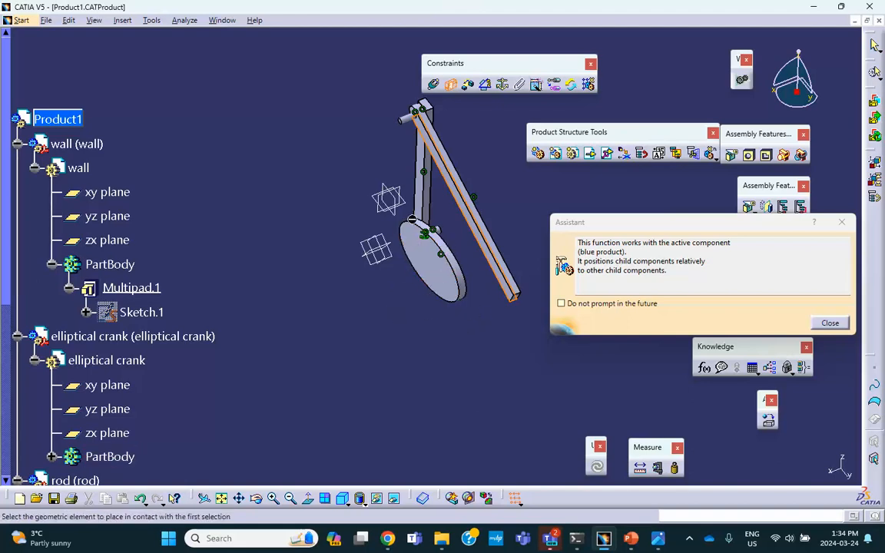
left_click(399, 228)
left_click(831, 322)
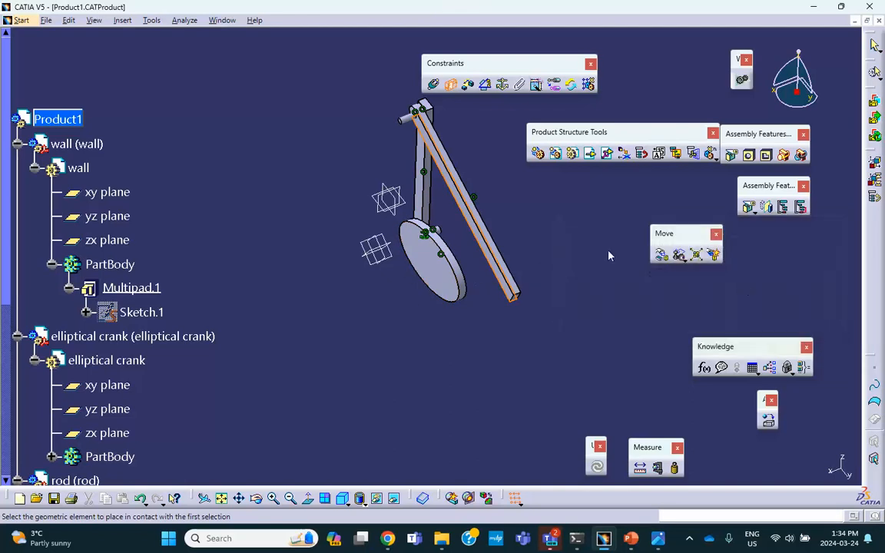
left_click(450, 85)
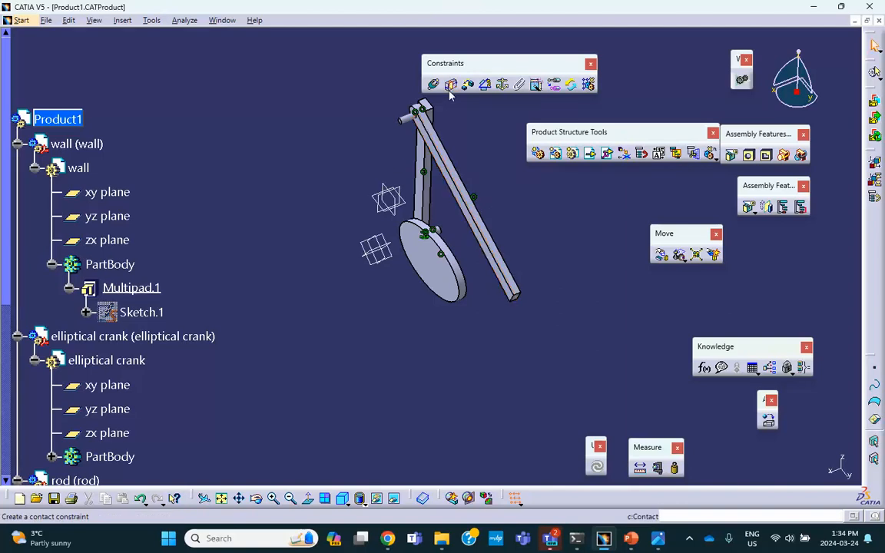
- Activate the rod part and add an On curve point on its lower front edge, at a length of about 9.55 in
middle_click_drag(461, 117, 356, 88)
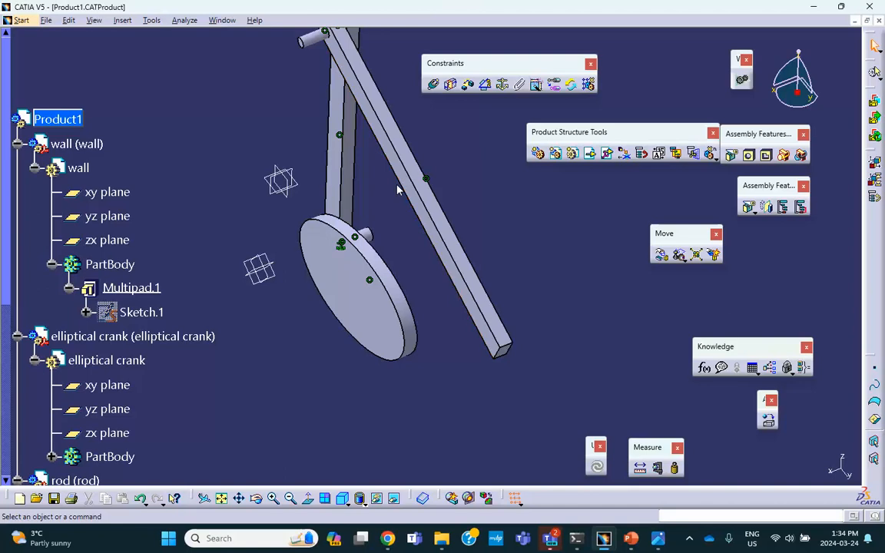
scroll(90, 254, "down", 5)
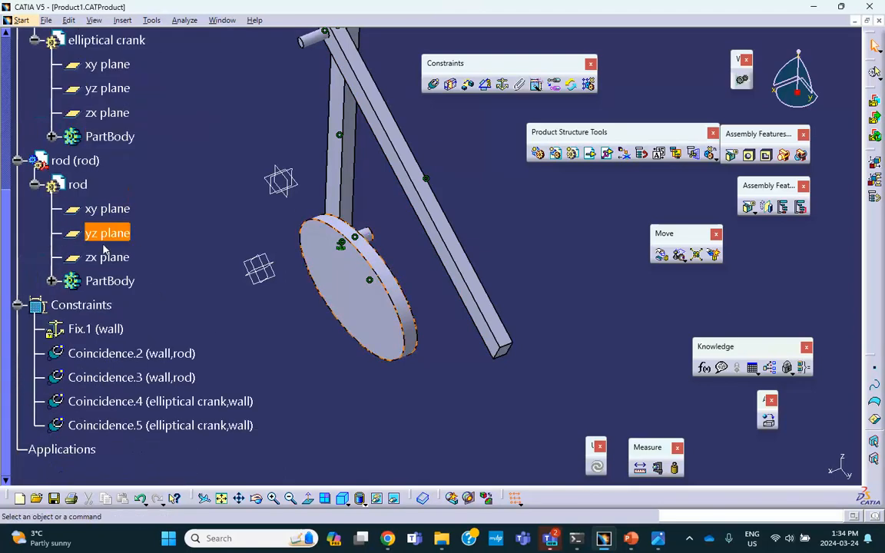
double_click(76, 139)
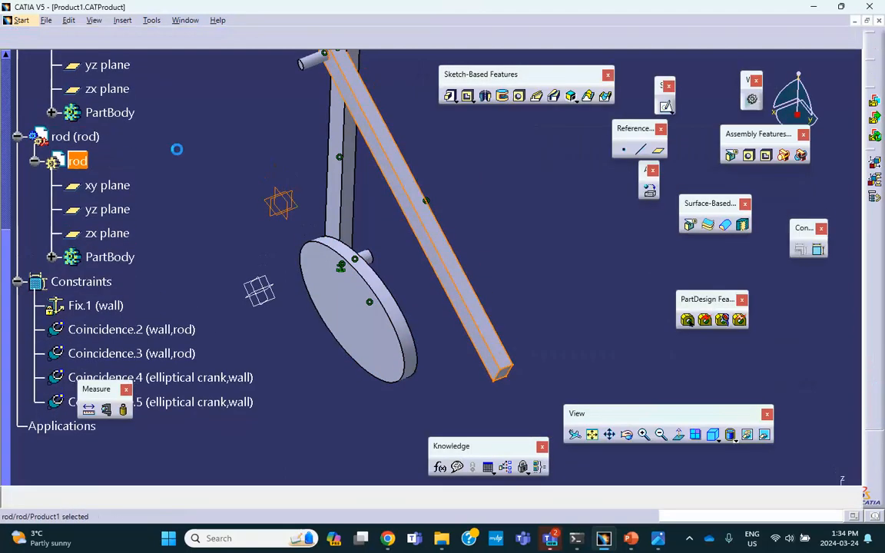
left_click(623, 149)
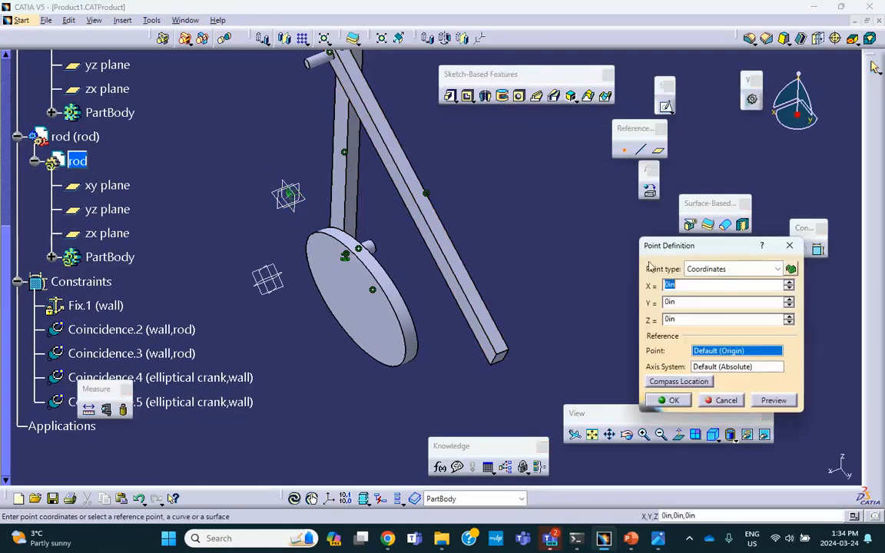
left_click(725, 269)
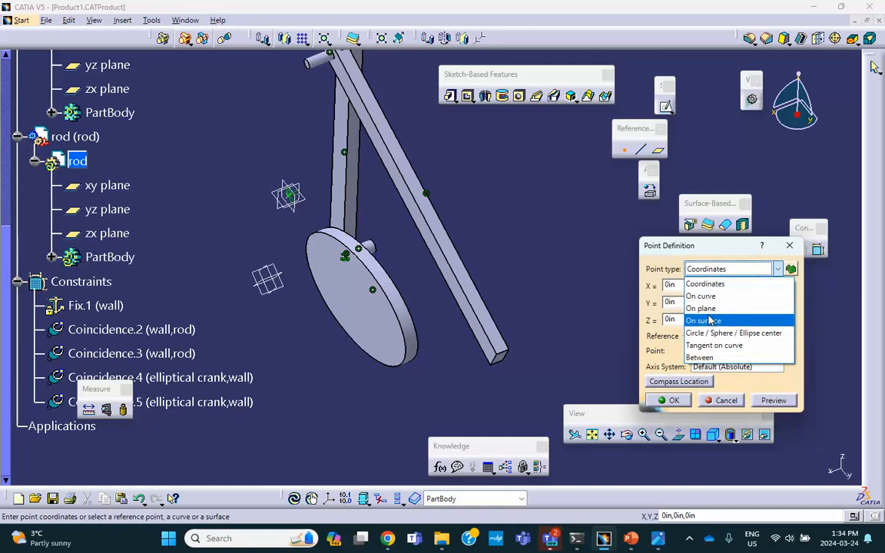
left_click(701, 296)
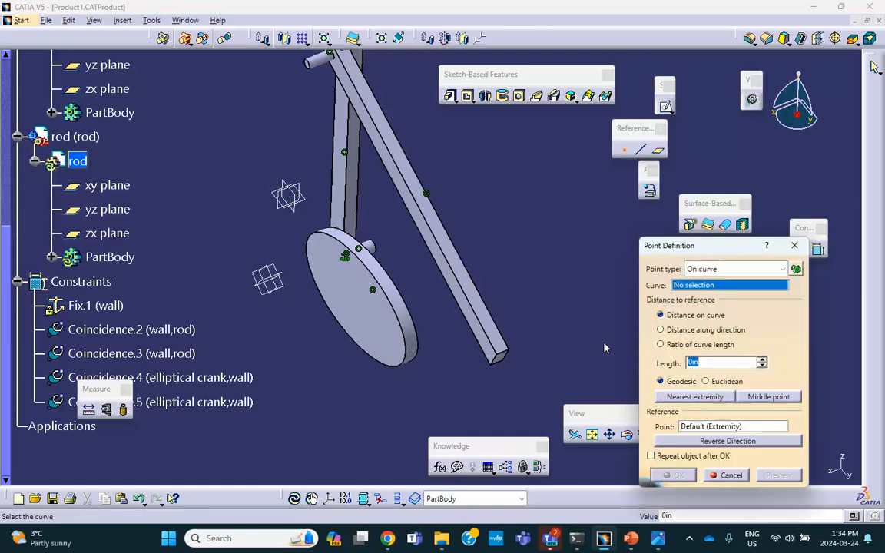
left_click(453, 290)
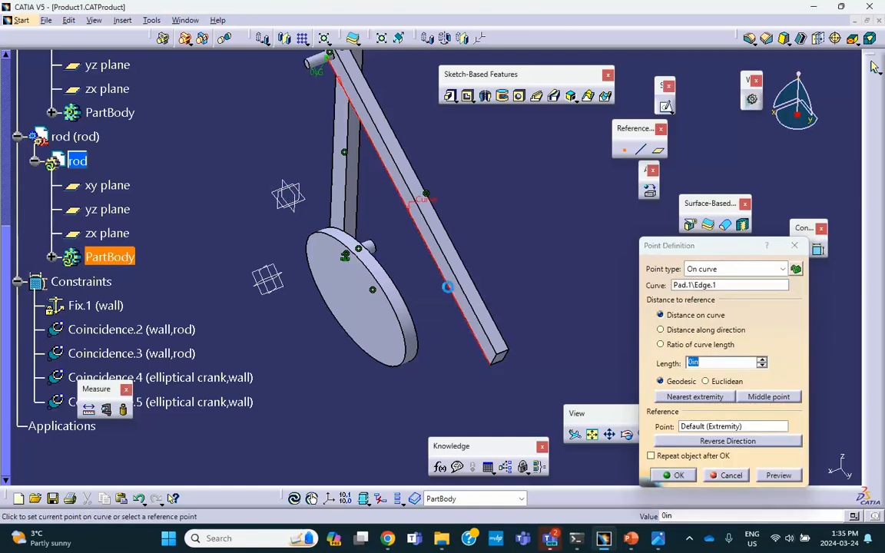
left_click(455, 295)
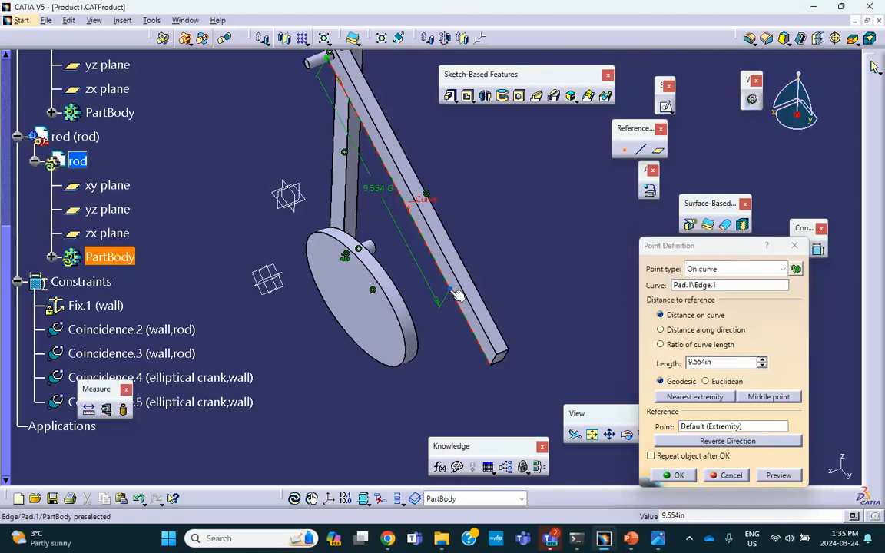
left_click(679, 476)
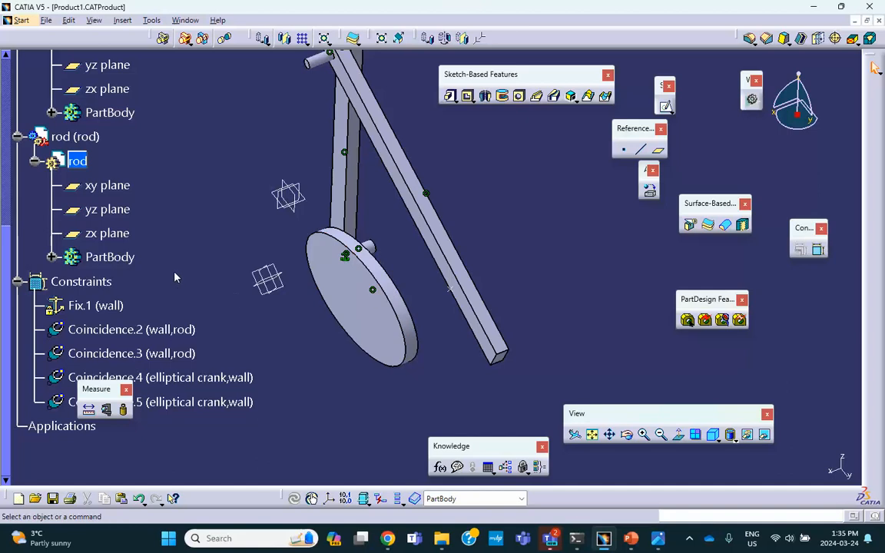
- Activate the elliptical crank part and add an On curve point on its front rim edge, at a length of about 15.64 in
left_click(102, 190)
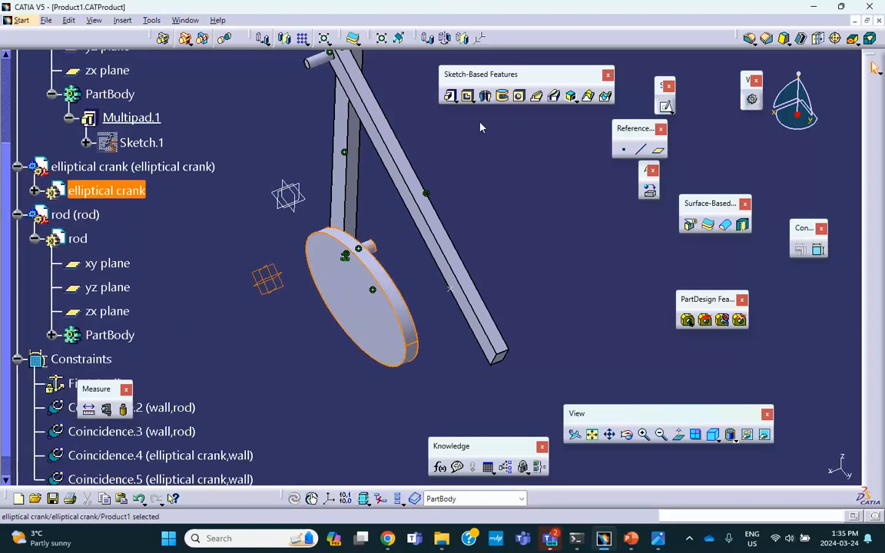
double_click(142, 191)
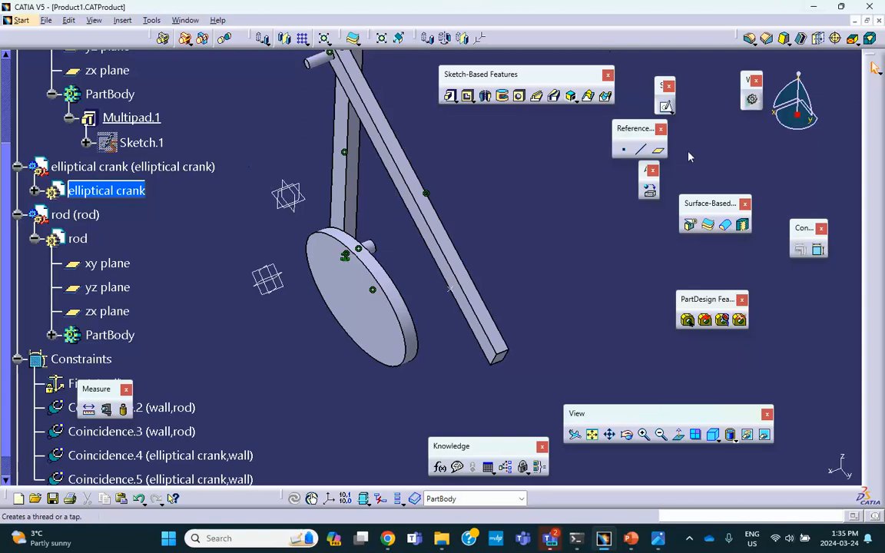
left_click(626, 151)
left_click(710, 270)
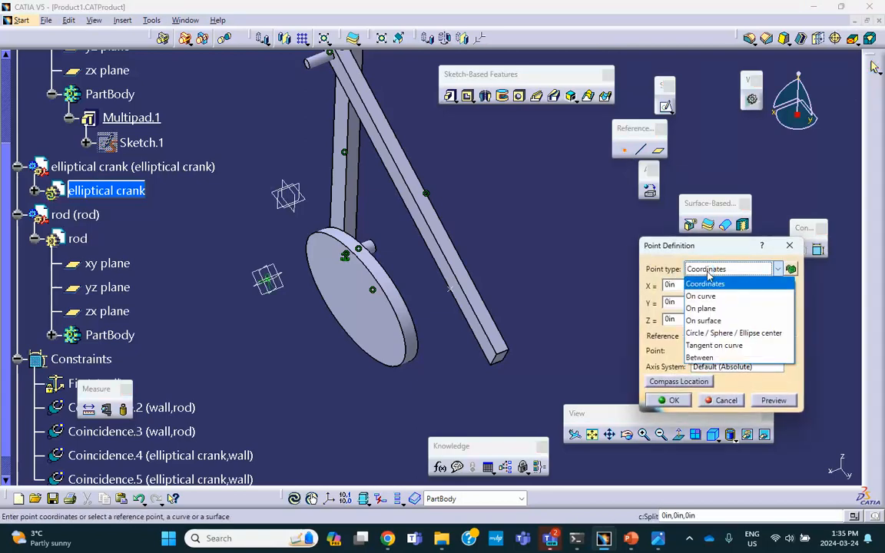
left_click(701, 296)
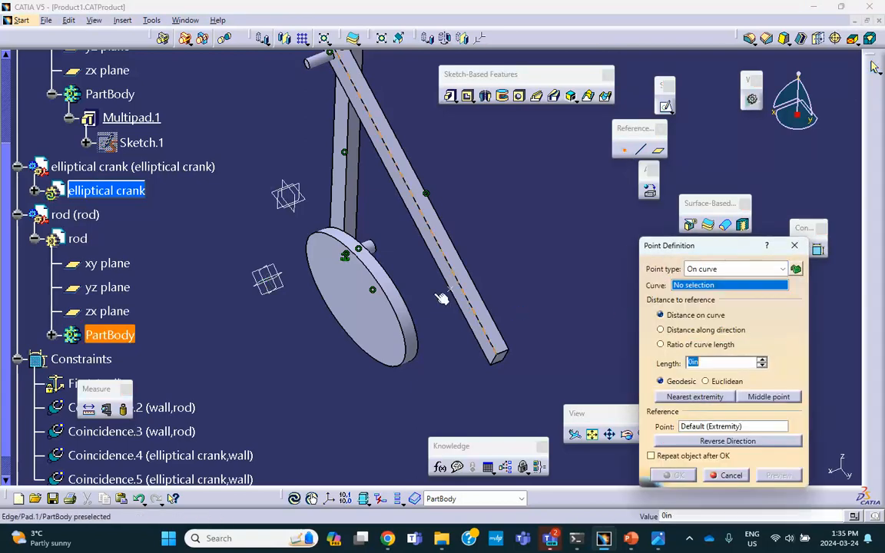
left_click(390, 295)
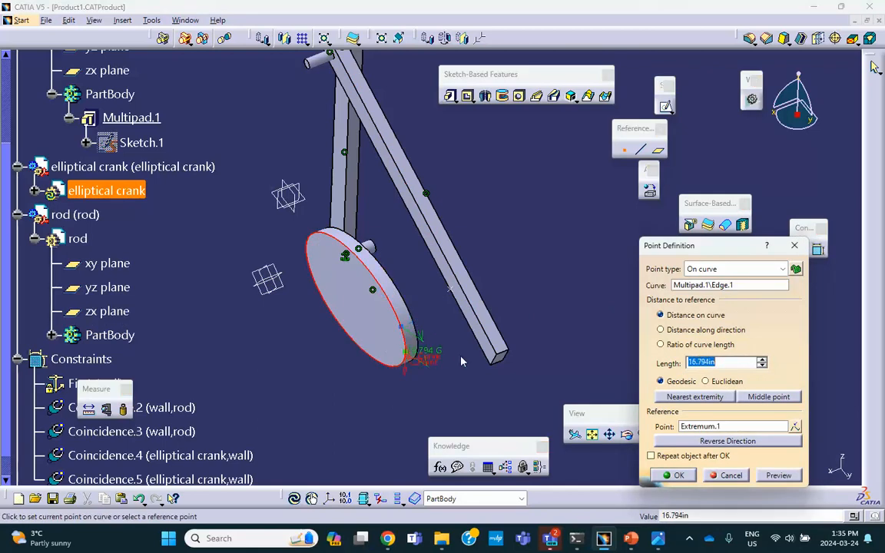
left_click_drag(405, 354, 393, 307)
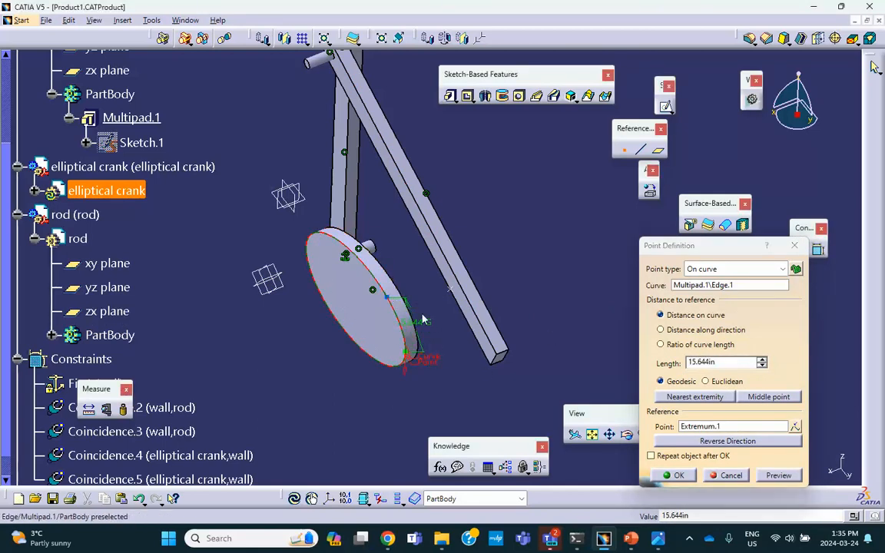
left_click(676, 476)
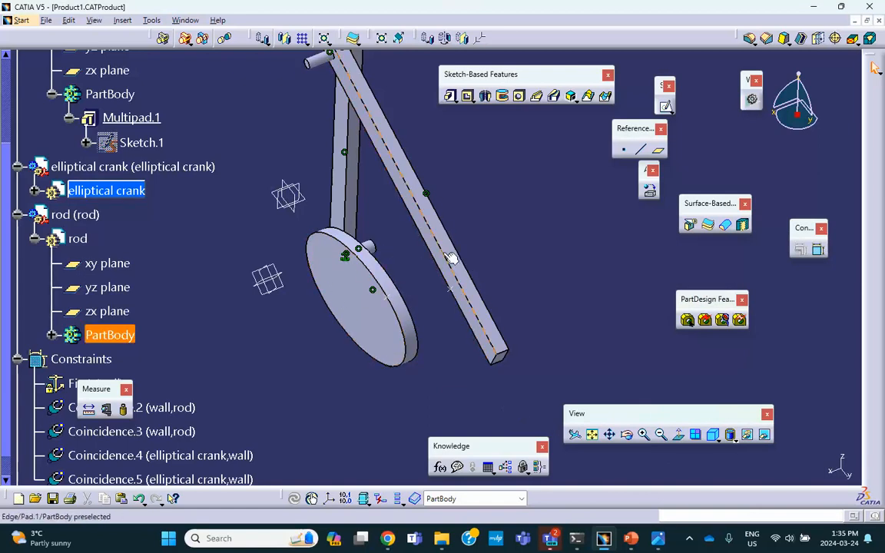
- Return from part editing to the top-level Product1 assembly
left_click(397, 301)
middle_click_drag(464, 257, 394, 261)
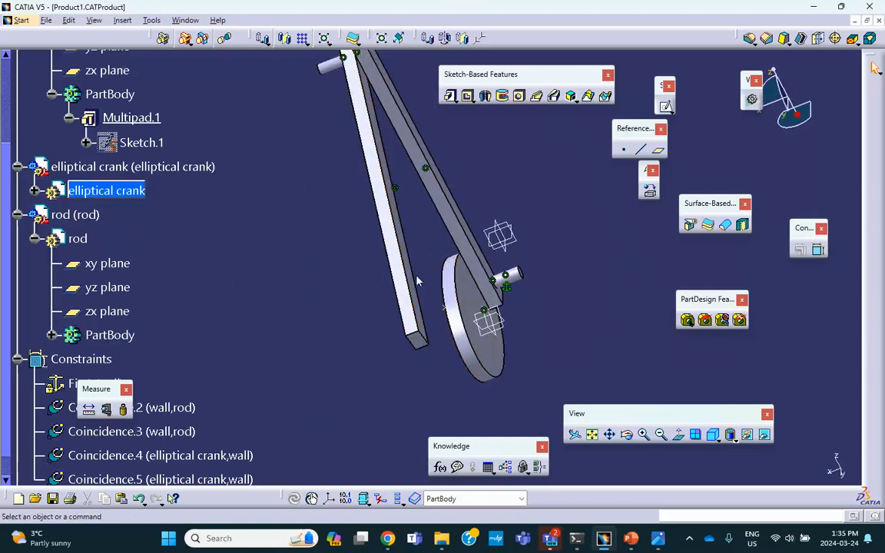
middle_click_drag(343, 265, 460, 197)
scroll(73, 165, "up", 5)
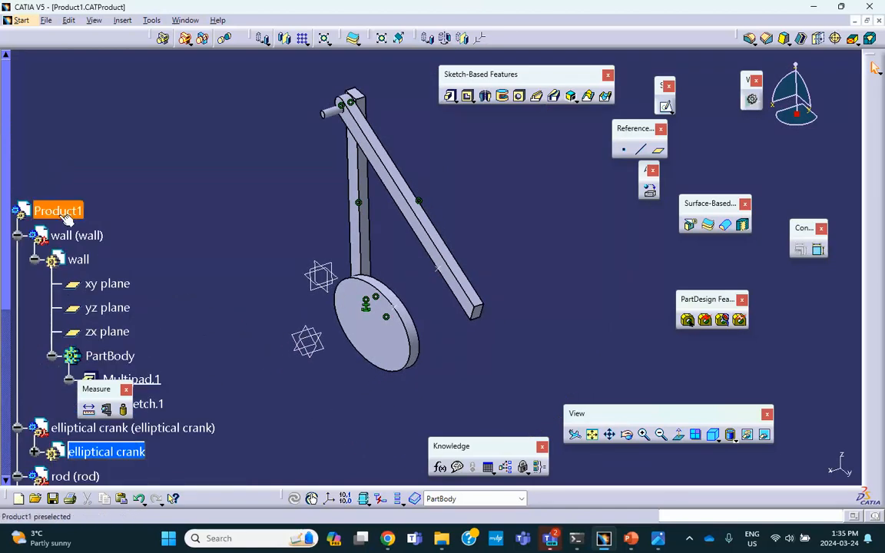
double_click(64, 215)
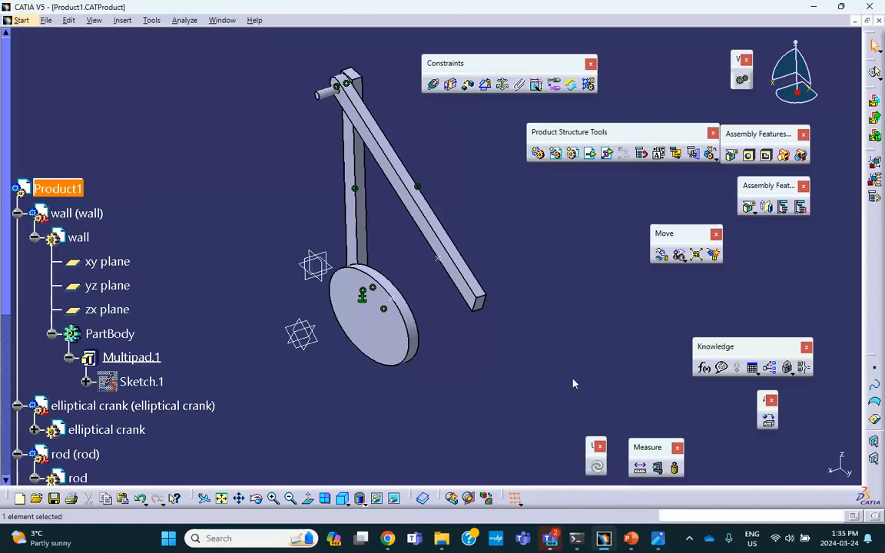
scroll(194, 259, "down", 4)
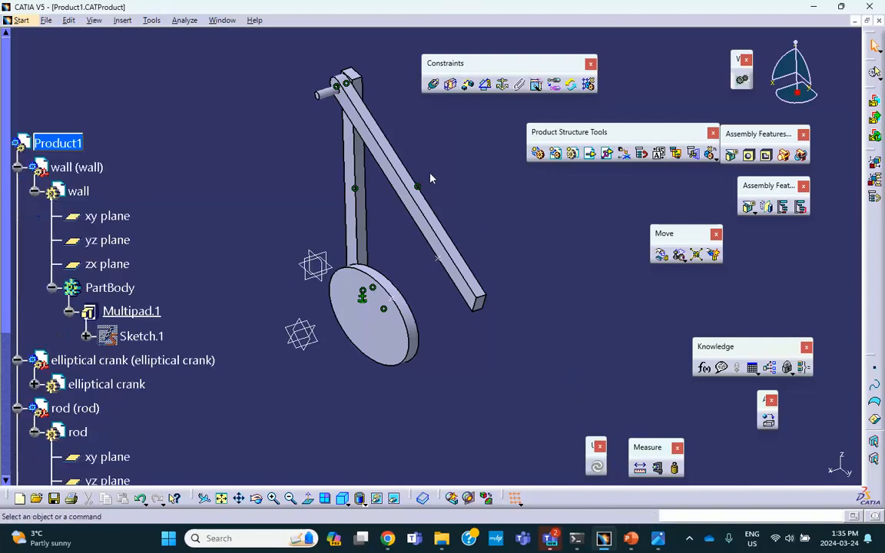
- Make the point on the crank's rim coincident with the point on the rod's edge, and update the assembly
left_click(434, 86)
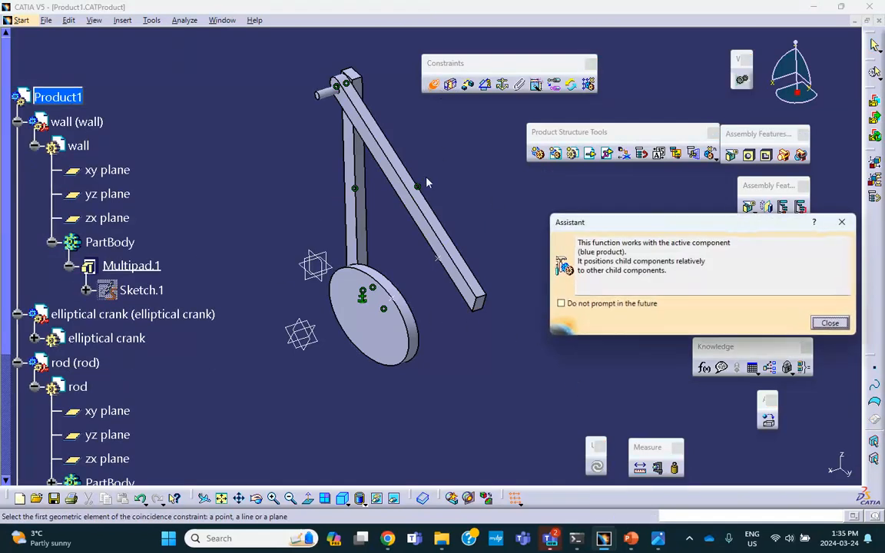
left_click(397, 299)
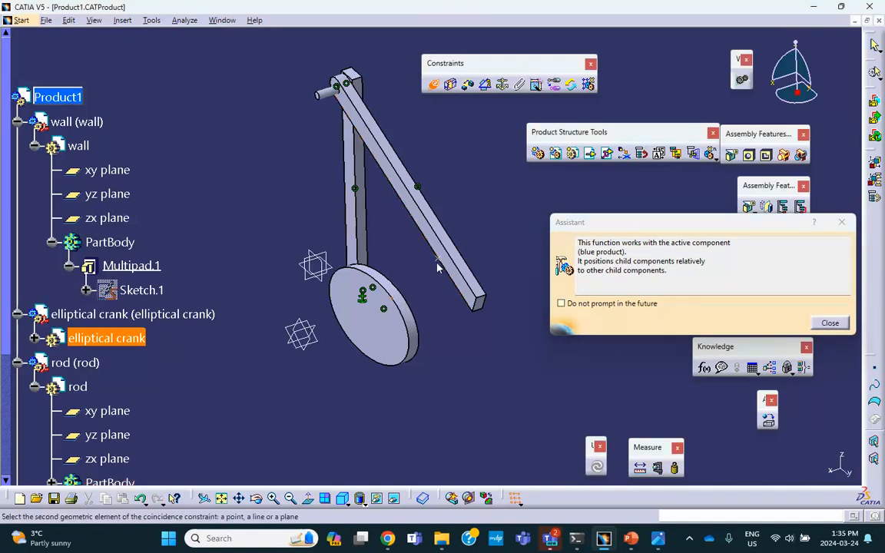
left_click(440, 257)
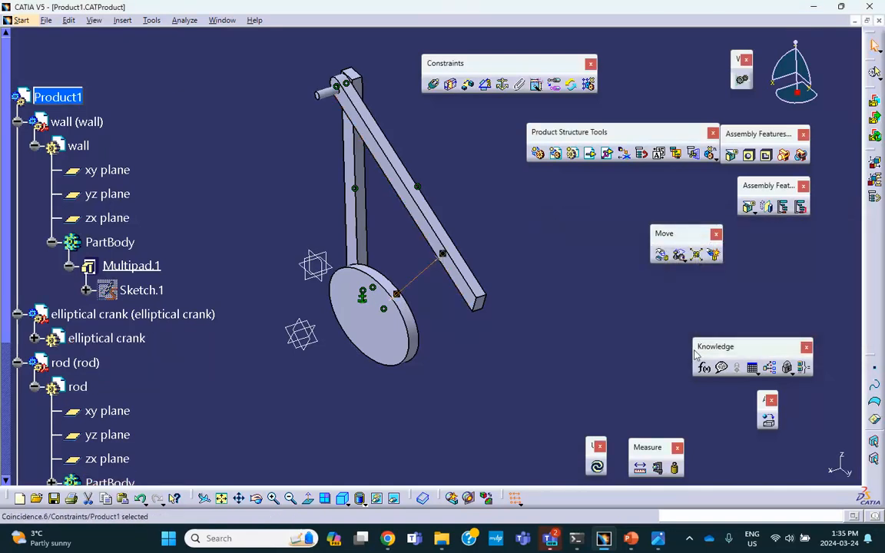
left_click(603, 466)
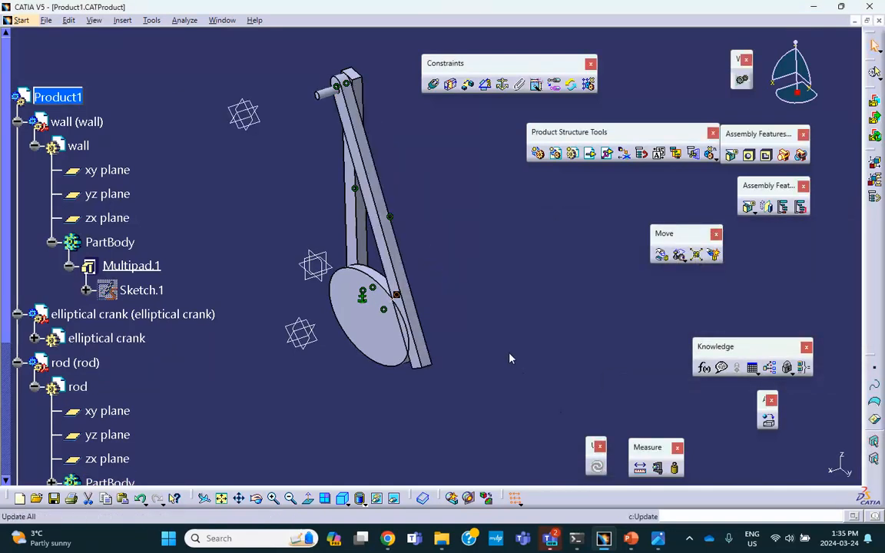
- Open the definition of the crank-rod coincidence and examine from several angles how the rod meets the crank's rim
scroll(222, 336, "down", 5)
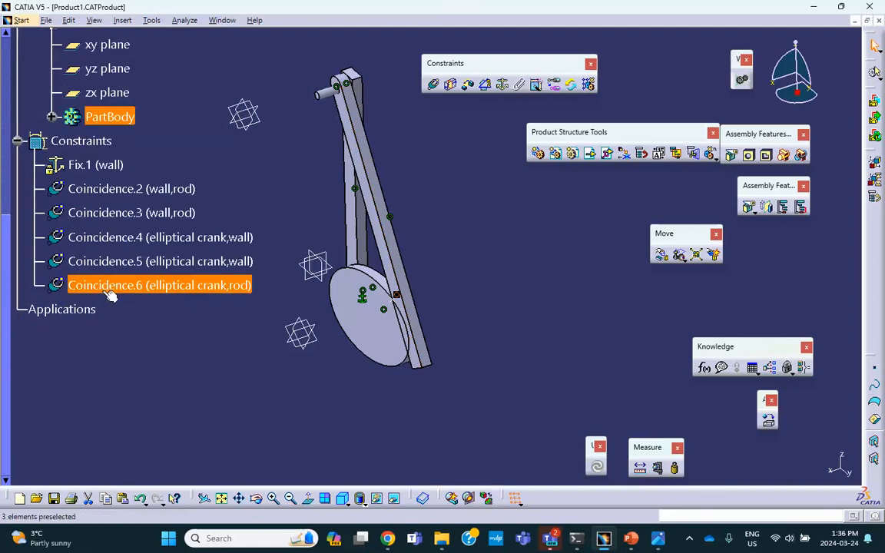
double_click(103, 287)
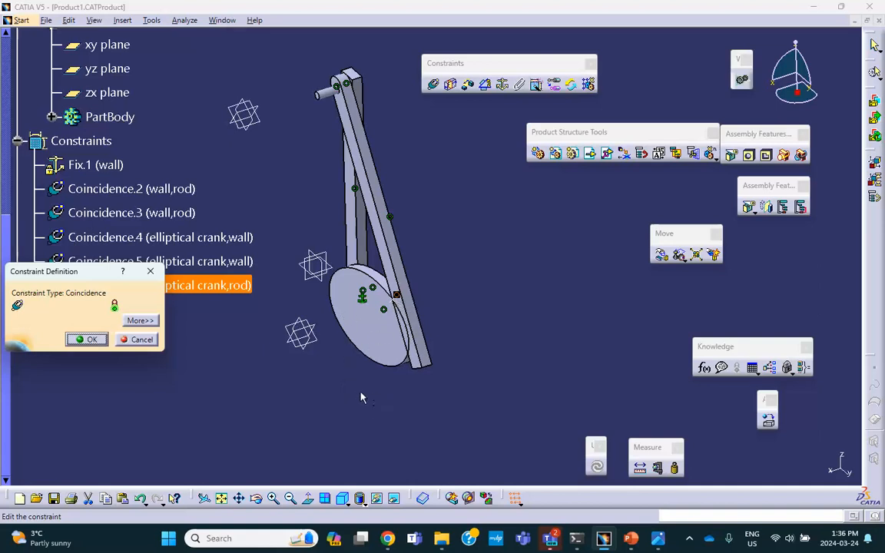
middle_click_drag(379, 405, 515, 335)
middle_click_drag(549, 377, 538, 376)
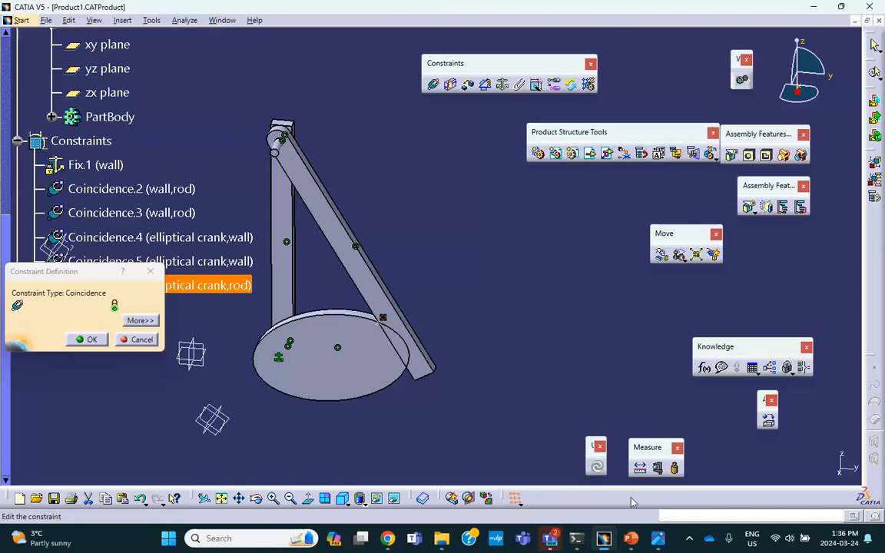
left_click(689, 538)
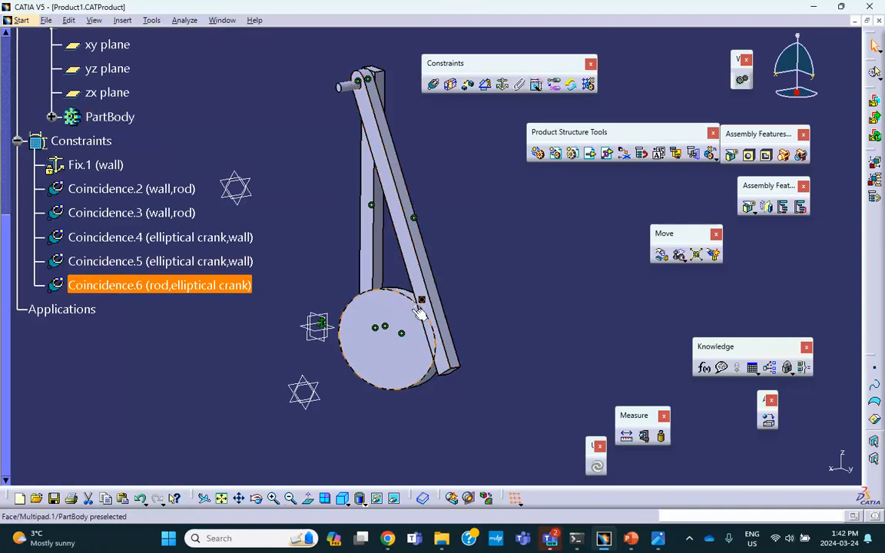
left_click_drag(371, 338, 476, 351)
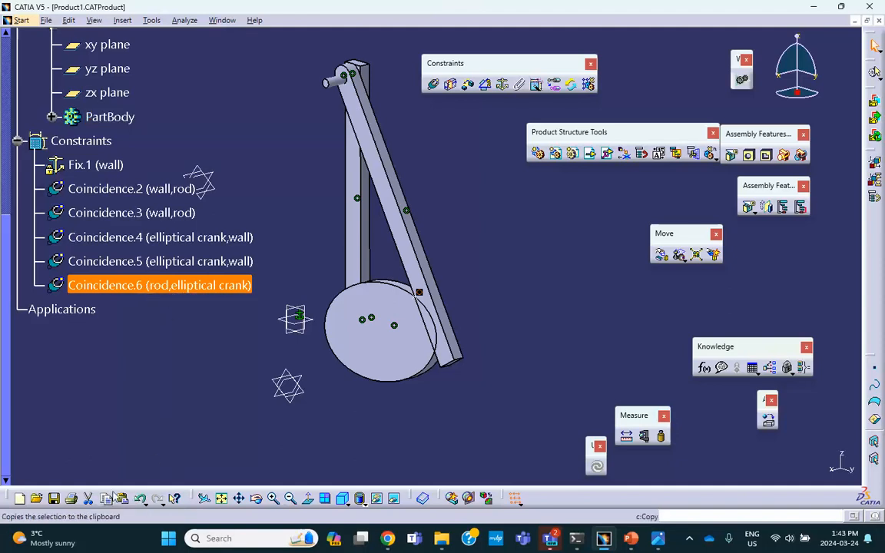
- Undo the last assembly update and delete the point-to-point coincidence between the rod and the elliptical crank
left_click(140, 497)
left_click(146, 429)
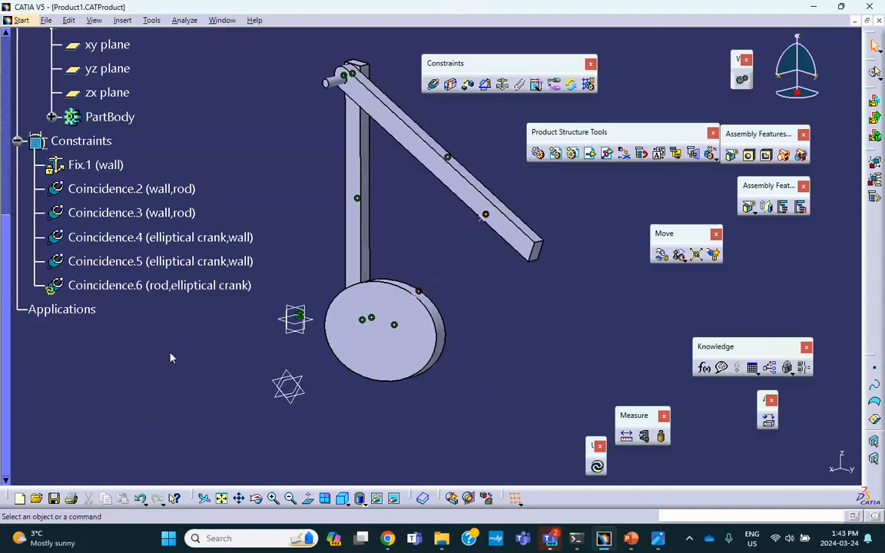
left_click(180, 284)
right_click(170, 284)
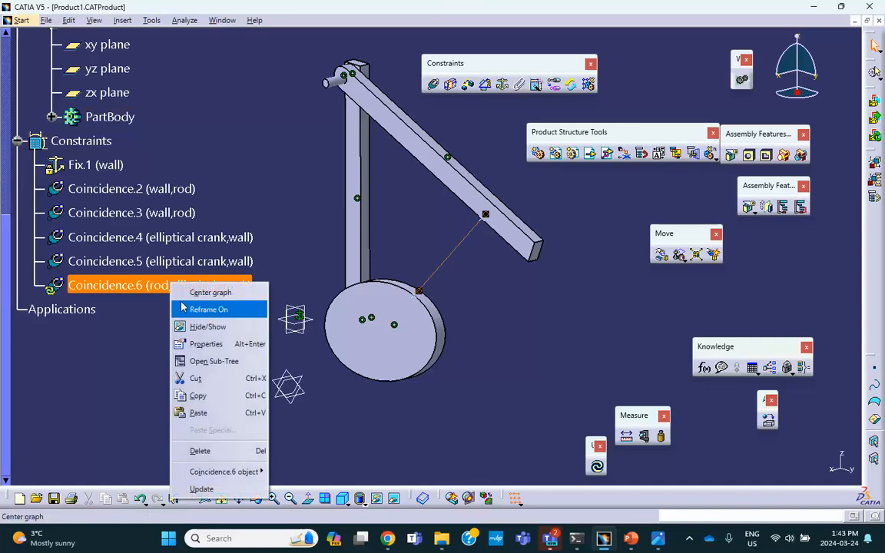
left_click(200, 452)
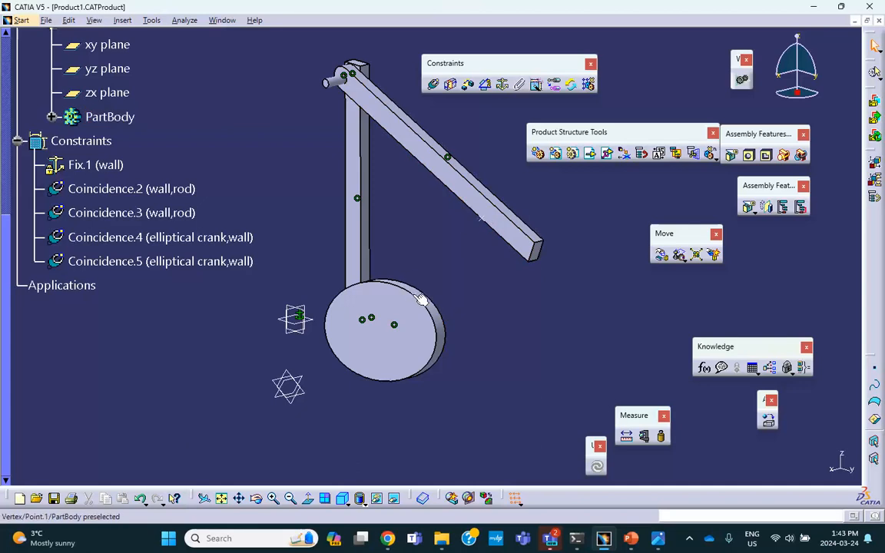
- Add a coincidence constraint between the point on the rod's edge and the elliptical crank's rim, and update the assembly
left_click(434, 85)
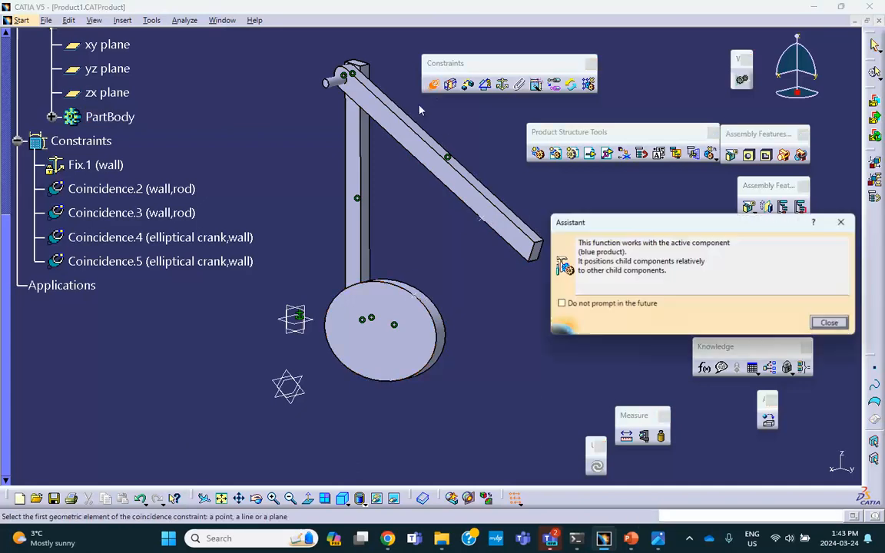
left_click(479, 219)
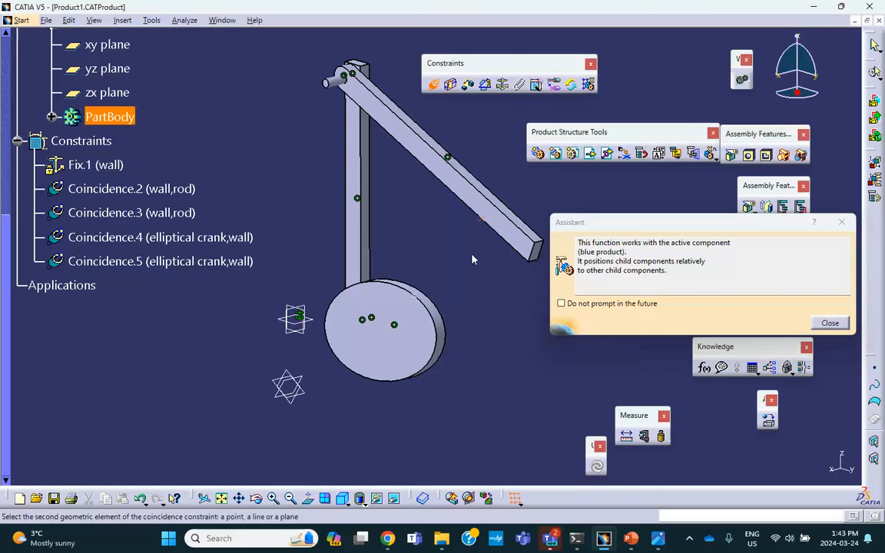
left_click(441, 330)
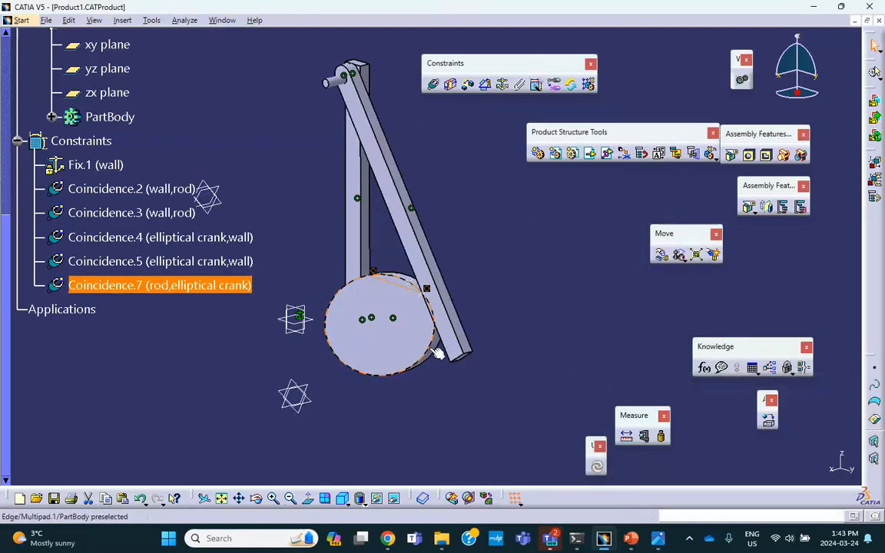
- Enable manipulation with respect to constraints and rotate the elliptical crank slightly about its pin axis
left_click(661, 256)
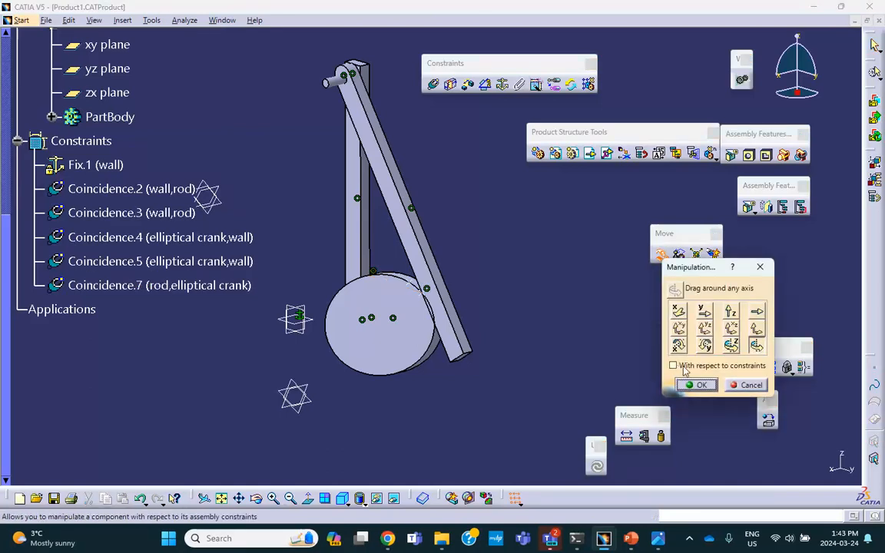
left_click(673, 367)
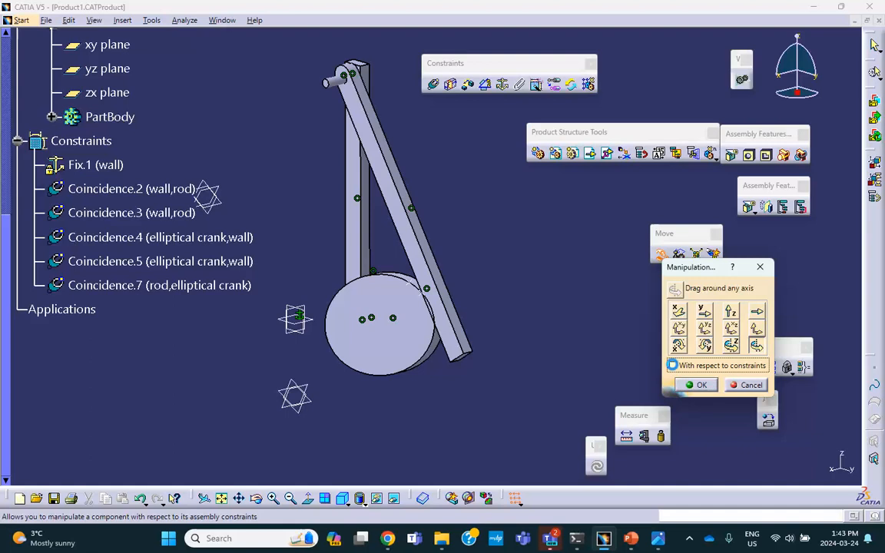
middle_click_drag(604, 370, 492, 342)
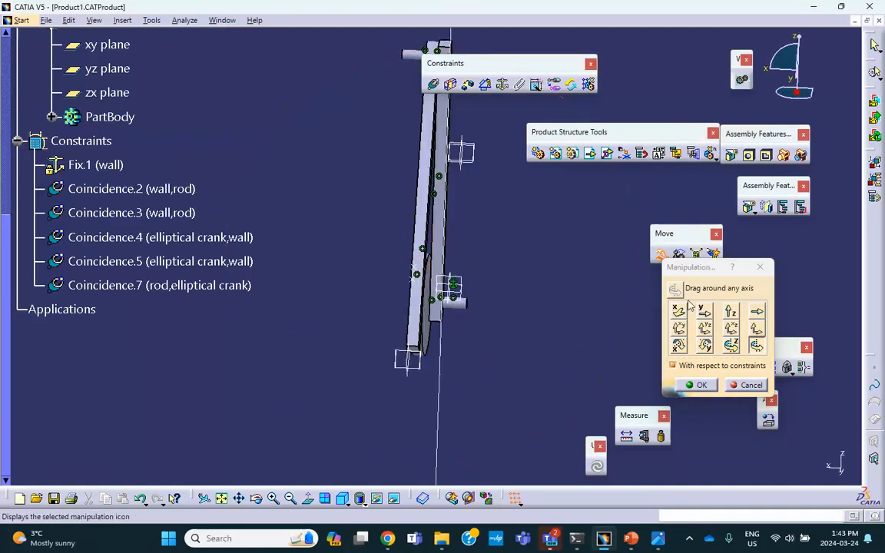
left_click(755, 346)
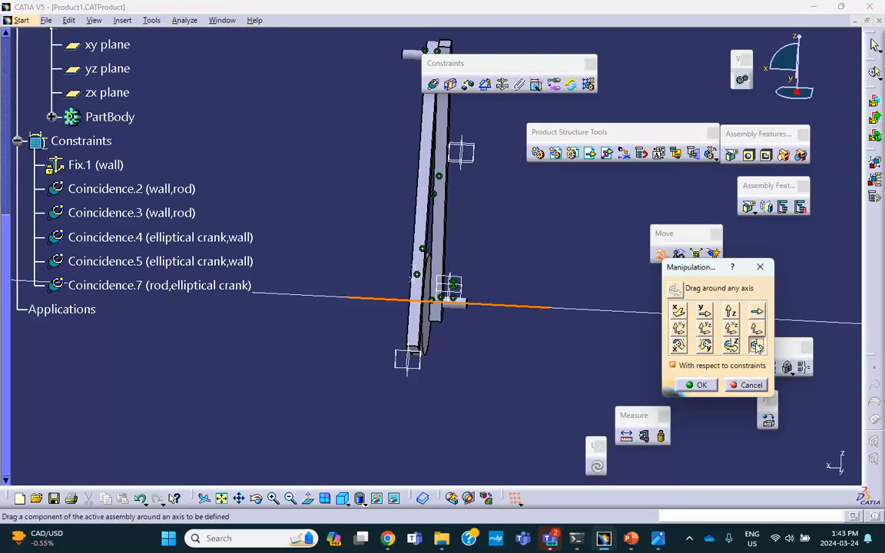
middle_click_drag(310, 312, 361, 307)
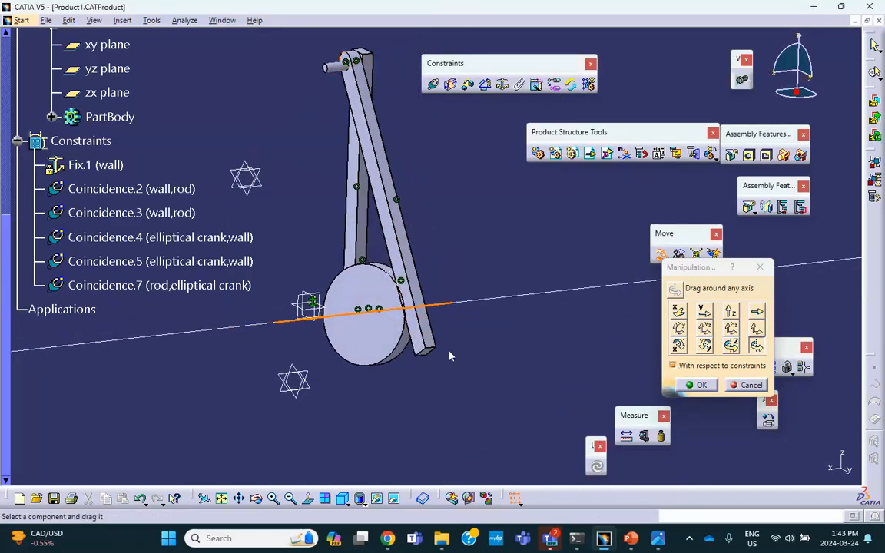
left_click_drag(432, 351, 440, 338)
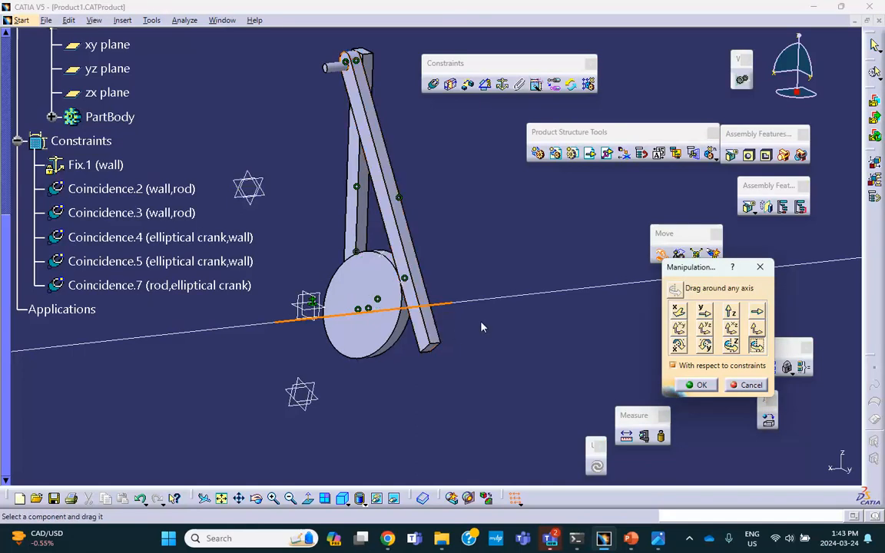
left_click(696, 385)
- Turn off respect for constraints, rotate the elliptical crank and the rod about the Y axis, and update the assembly
middle_click_drag(465, 287, 530, 292)
scroll(89, 157, "up", 3)
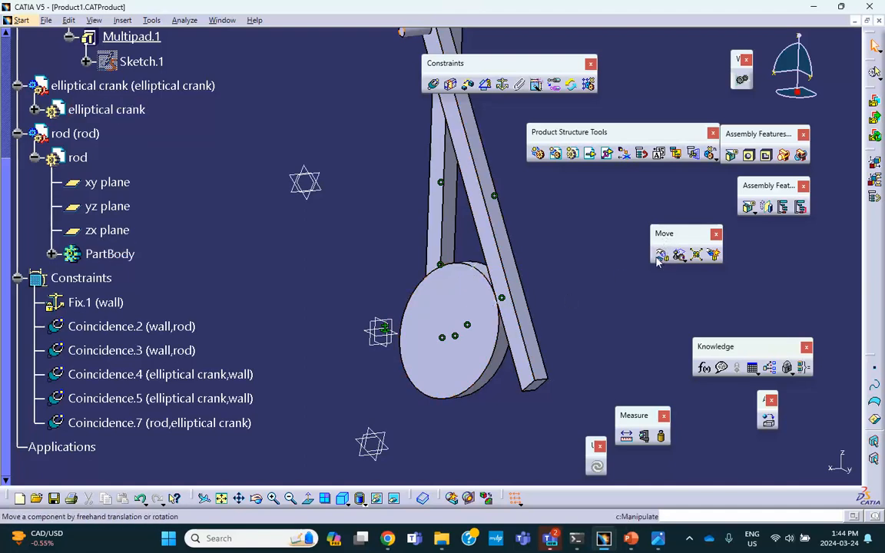
middle_click_drag(414, 301, 479, 263)
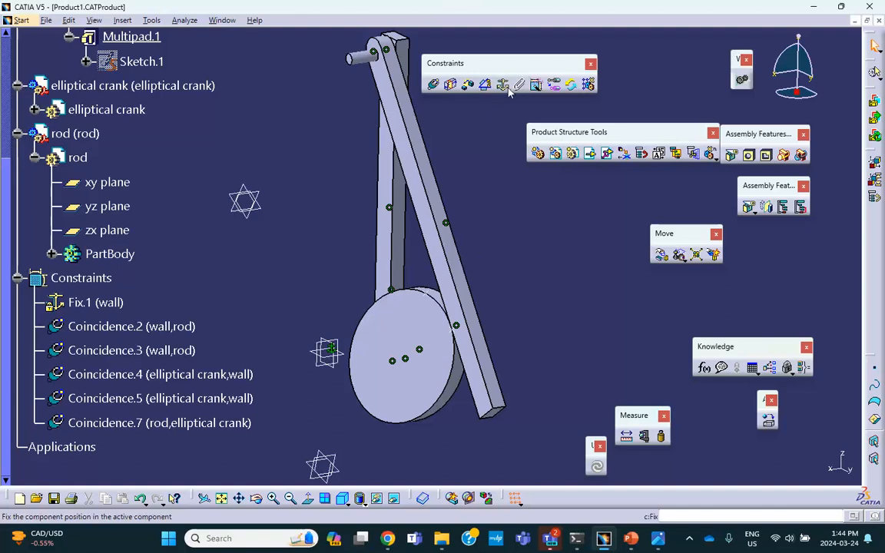
left_click(661, 259)
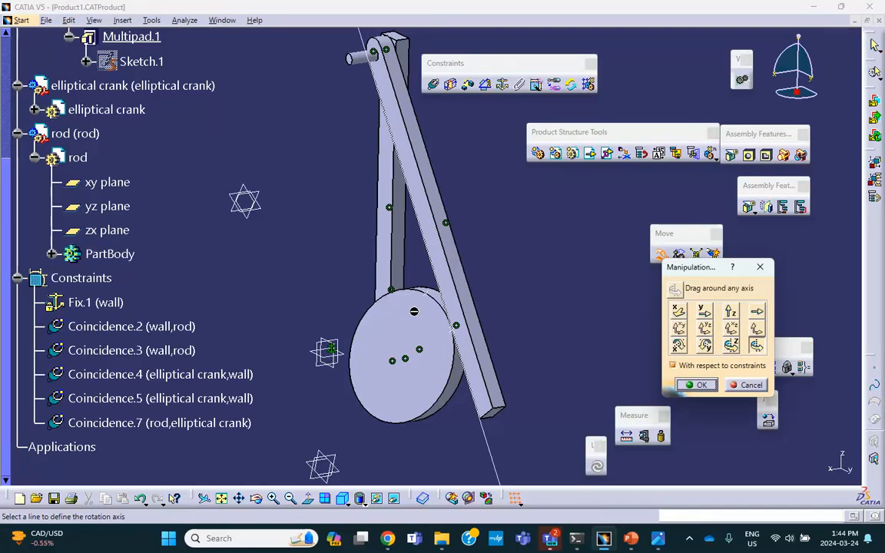
left_click(704, 346)
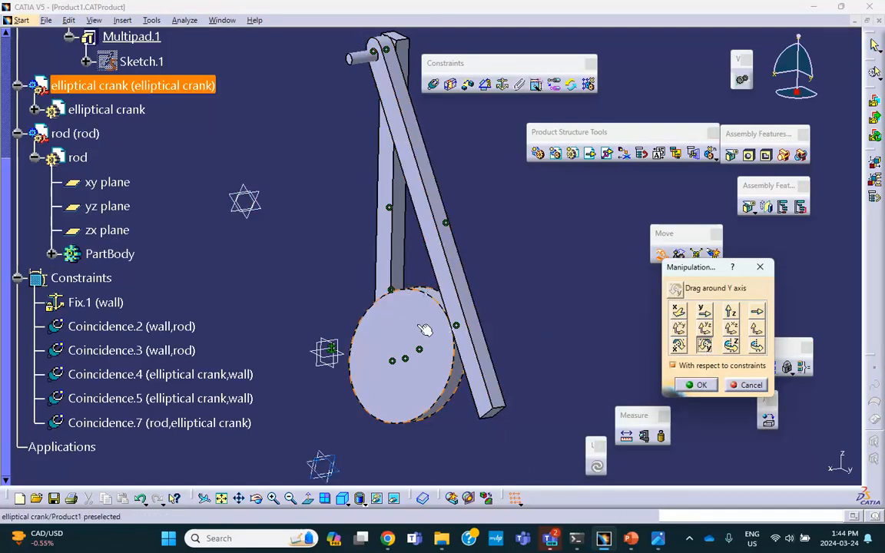
left_click(673, 365)
left_click(430, 327)
left_click_drag(430, 326, 473, 292)
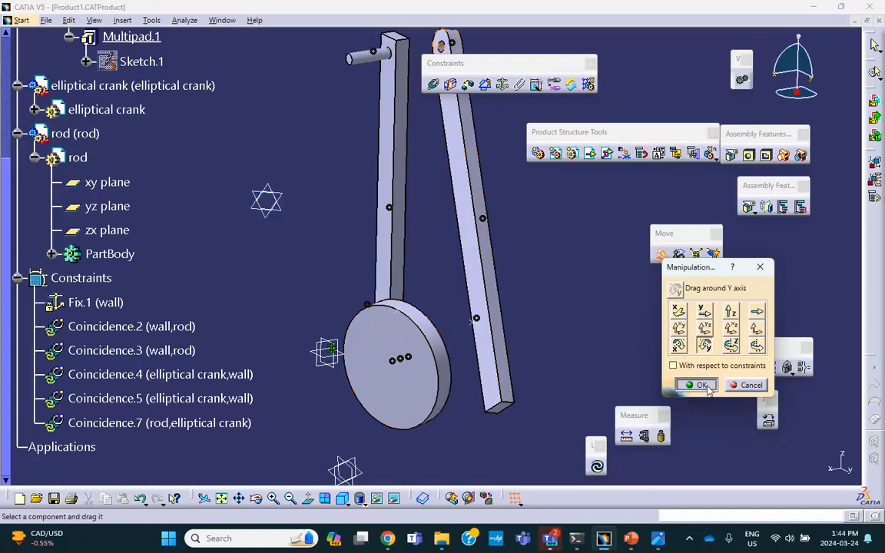
left_click(705, 387)
left_click(598, 470)
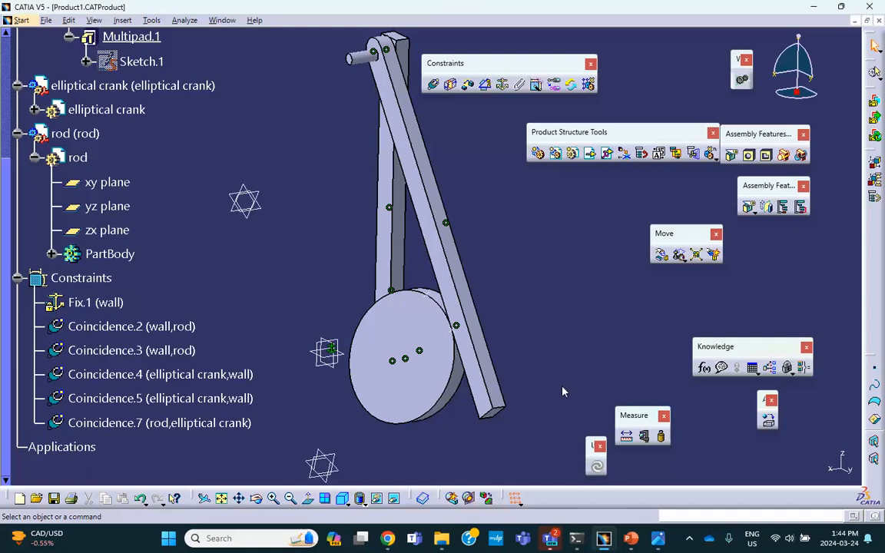
- Rotate the elliptical crank about the Y axis, swing the rod away from the wall pin ignoring constraints, and update the assembly
left_click(661, 254)
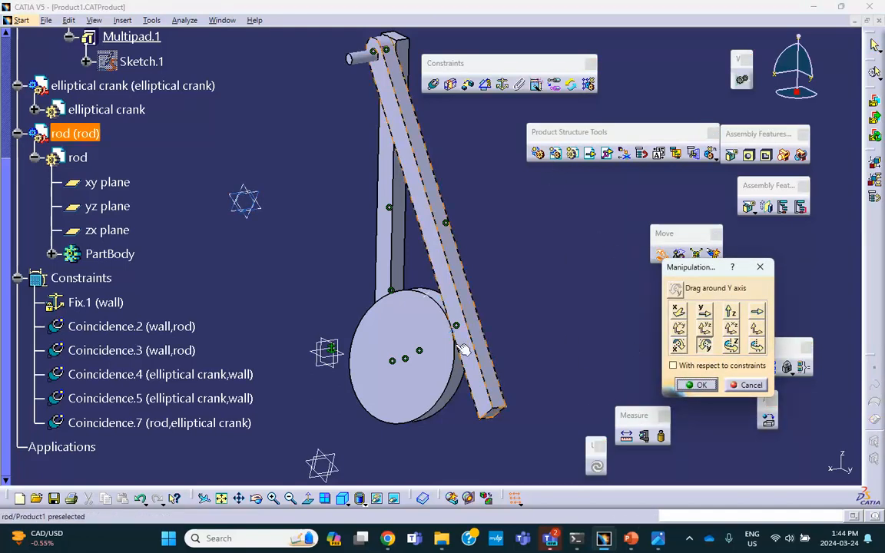
left_click_drag(430, 342, 492, 346)
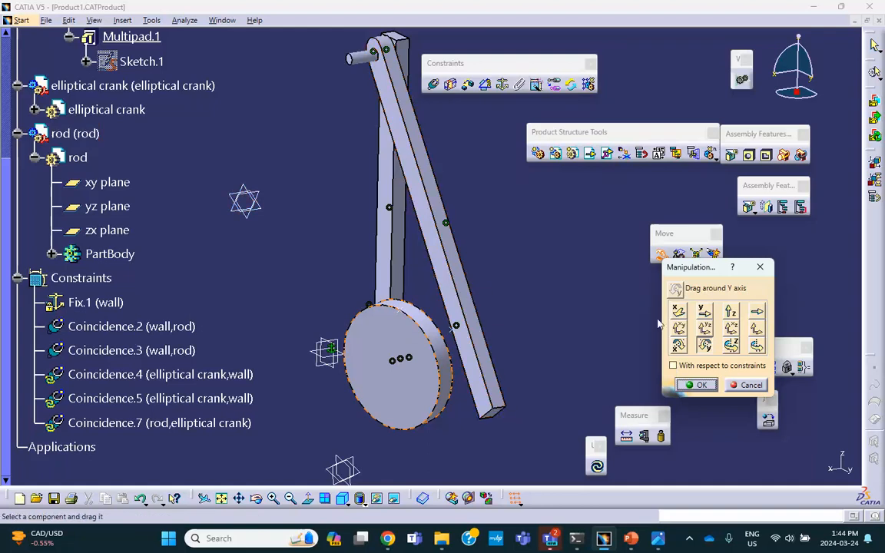
left_click(731, 345)
left_click_drag(478, 301, 516, 257)
left_click(677, 310)
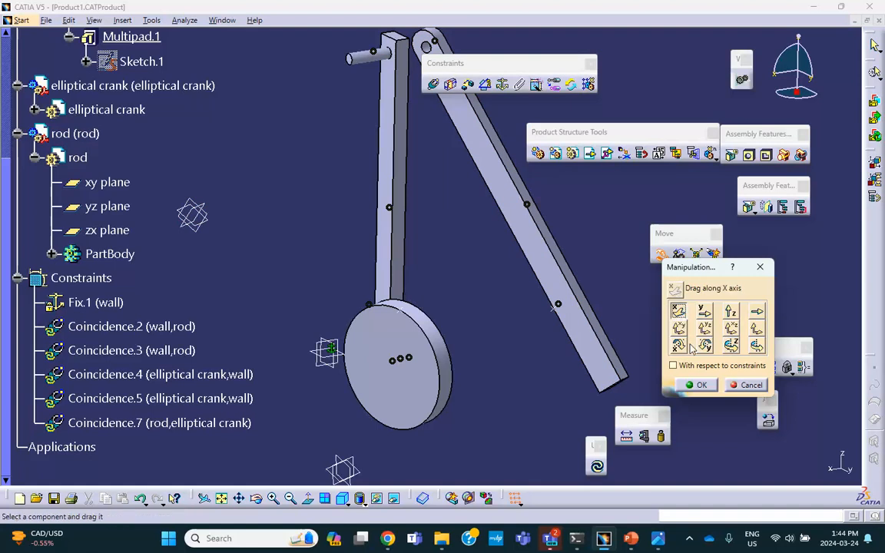
left_click(701, 386)
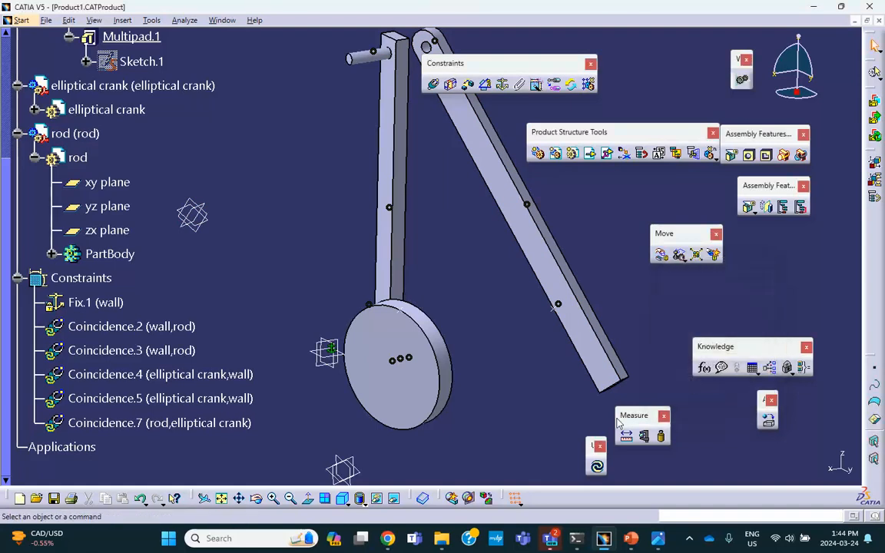
left_click(593, 462)
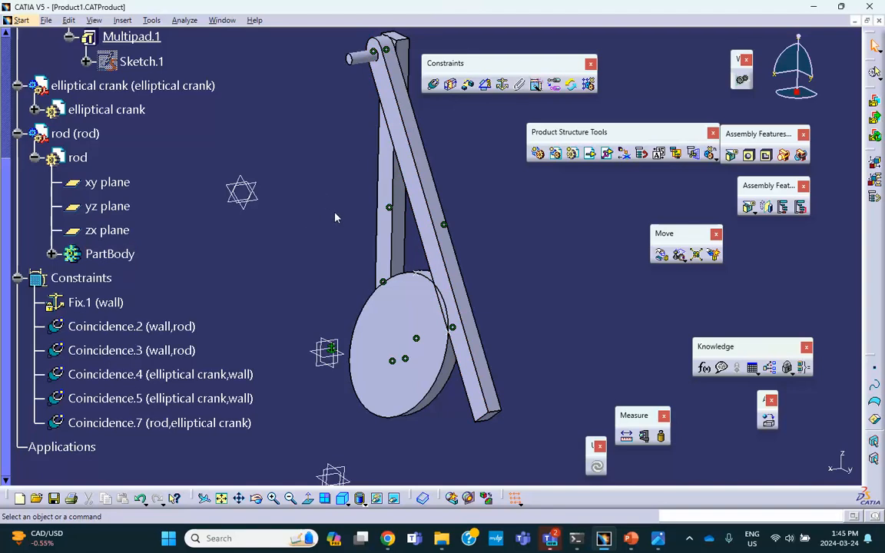
- Turn respect for constraints back on and rotate the elliptical crank around its pin axis so the rod follows its rim
middle_click_drag(340, 156, 447, 232)
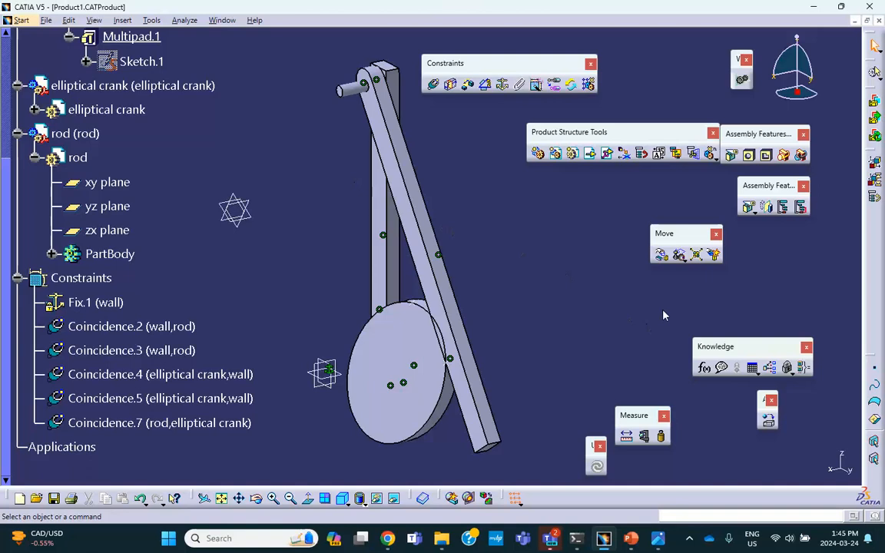
left_click(661, 255)
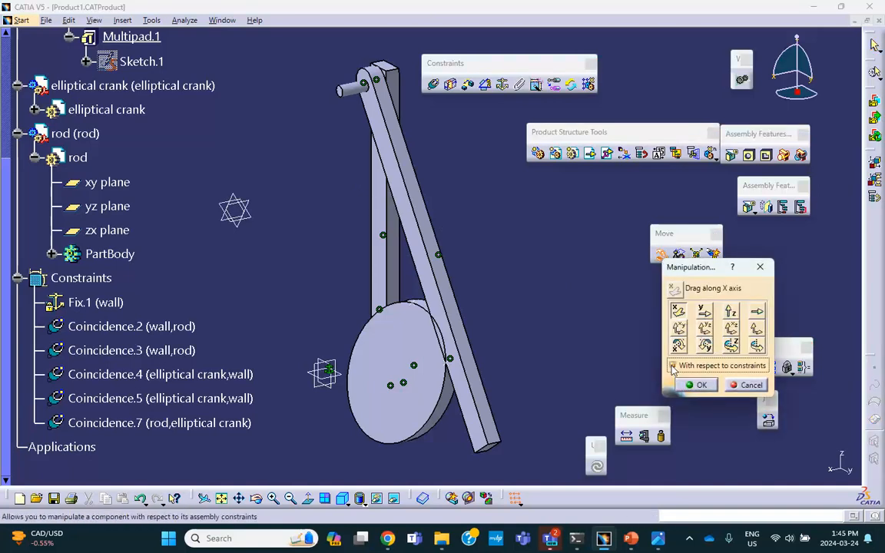
middle_click_drag(471, 263, 627, 317)
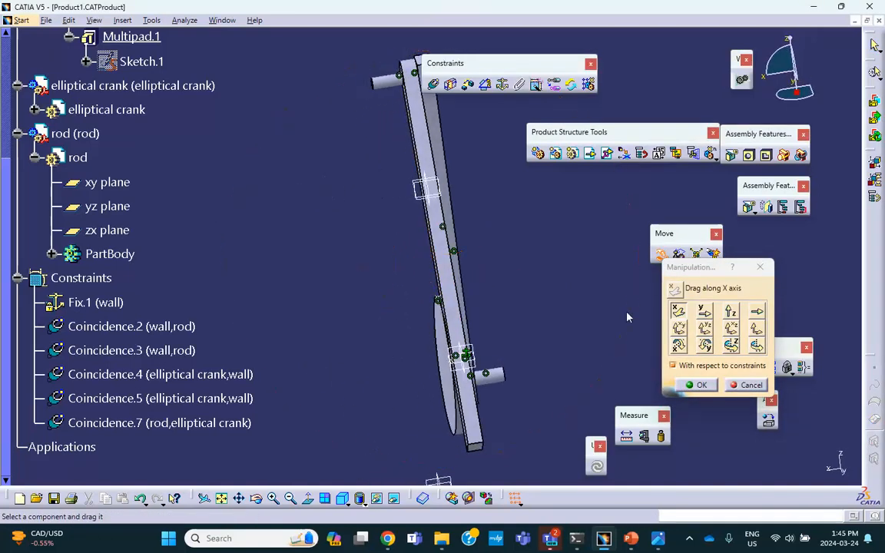
left_click(756, 346)
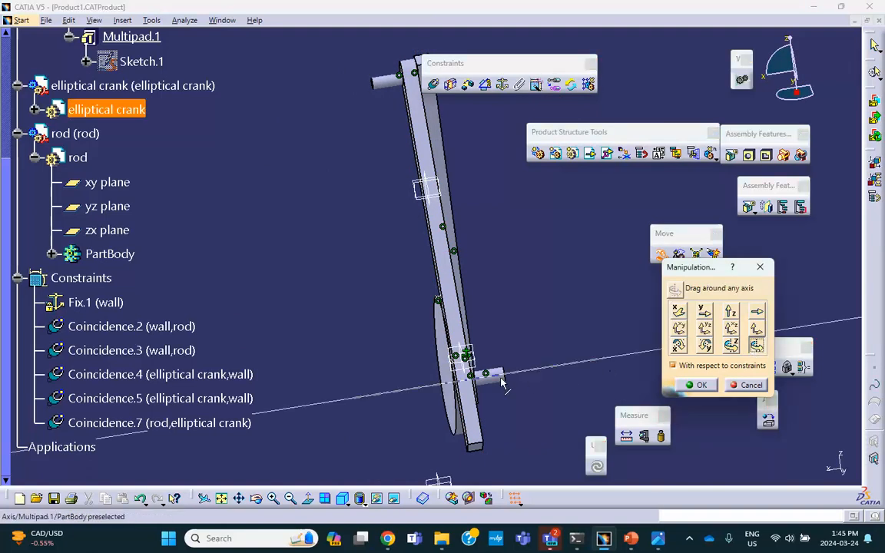
middle_click_drag(489, 391, 519, 360)
left_click_drag(488, 407, 536, 415)
left_click(701, 386)
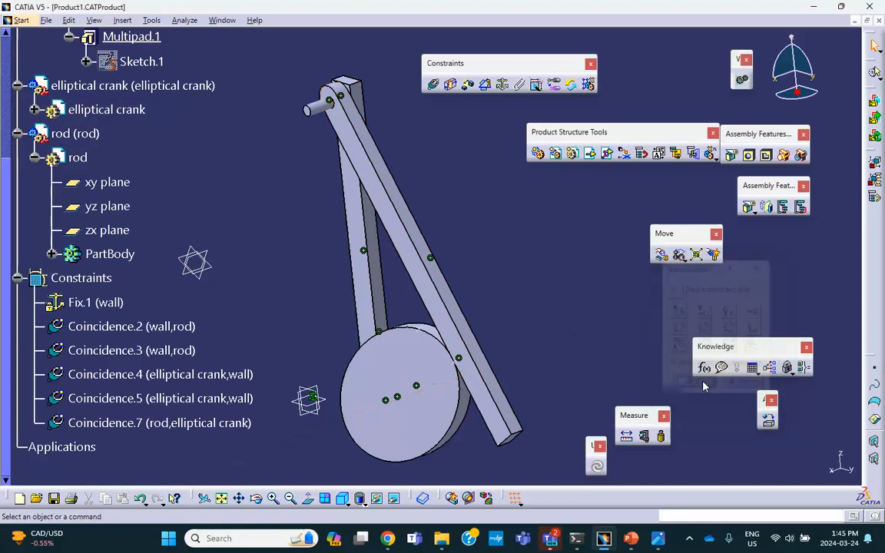
- Activate the elliptical crank part for editing and delete Point.1 from its PartBody
middle_click_drag(466, 232, 510, 243)
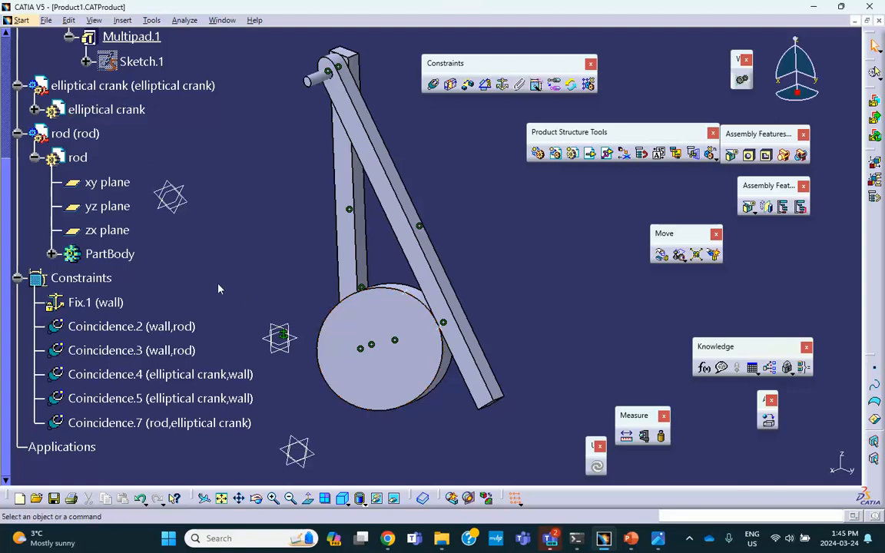
scroll(186, 258, "up", 2)
scroll(185, 257, "down", 3)
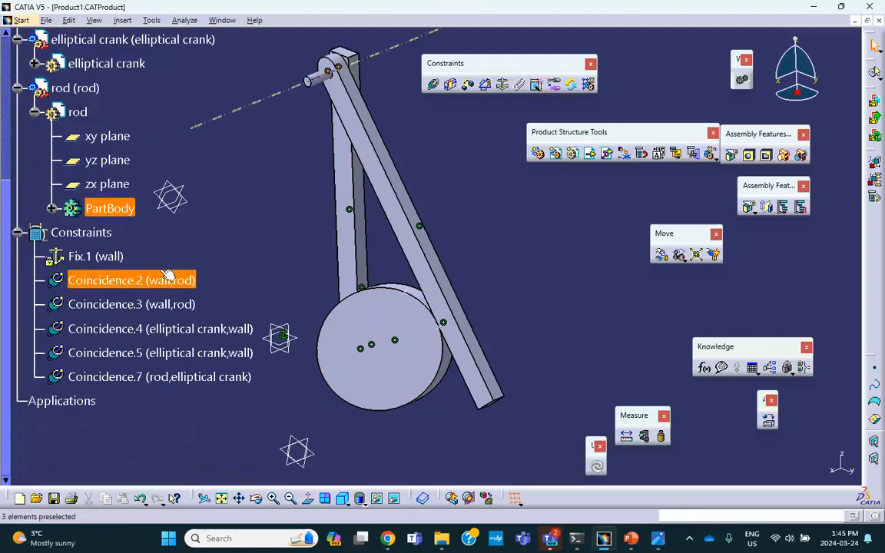
scroll(92, 182, "up", 2)
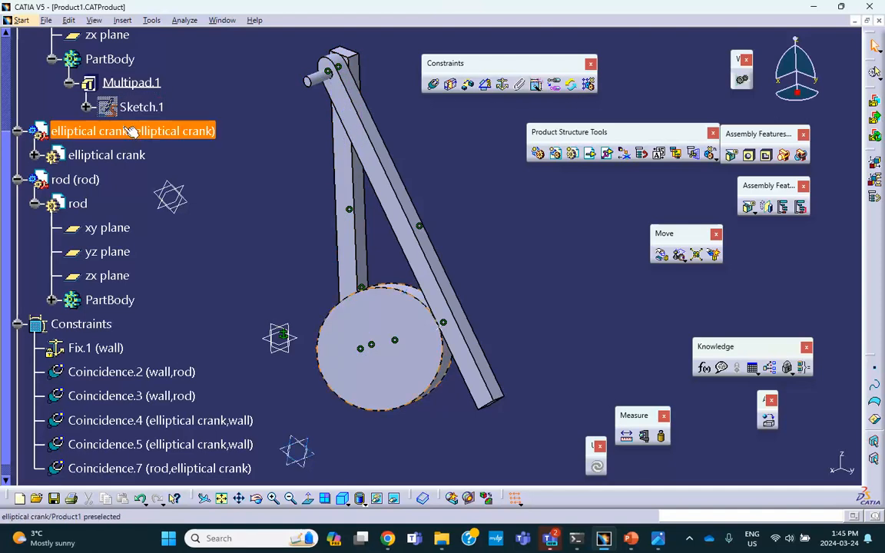
scroll(132, 132, "up", 3)
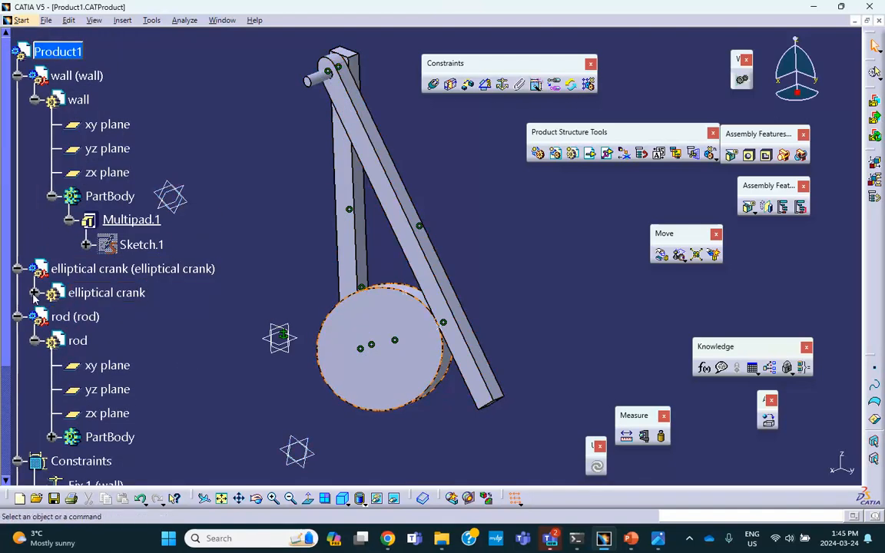
double_click(115, 293)
scroll(186, 205, "down", 3)
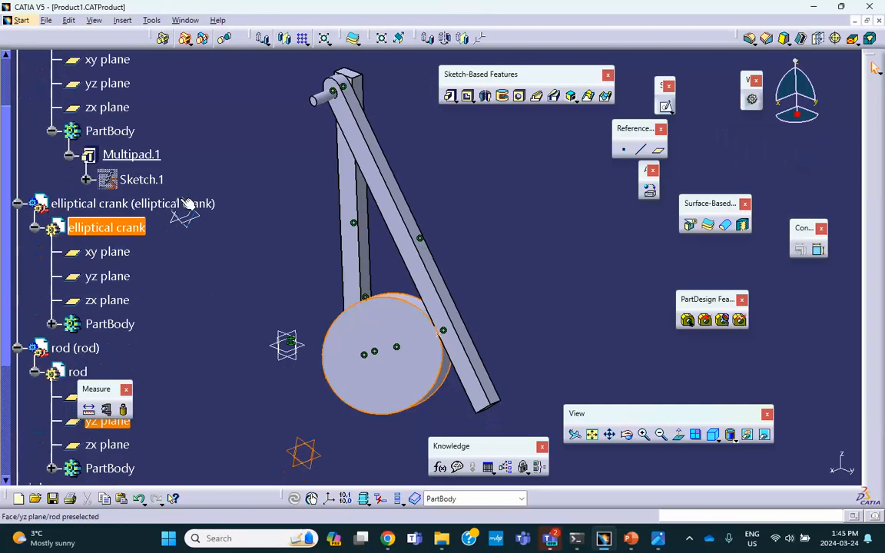
scroll(187, 205, "down", 4)
left_click(50, 237)
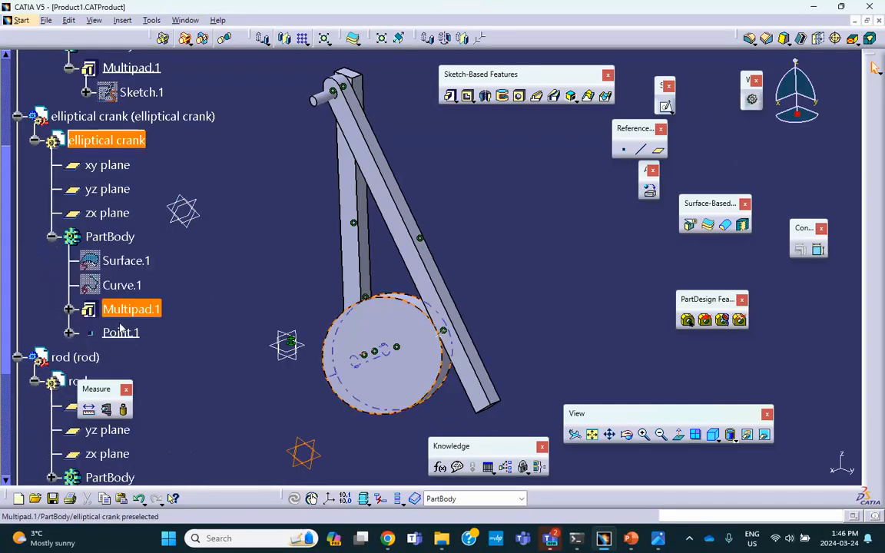
right_click(123, 332)
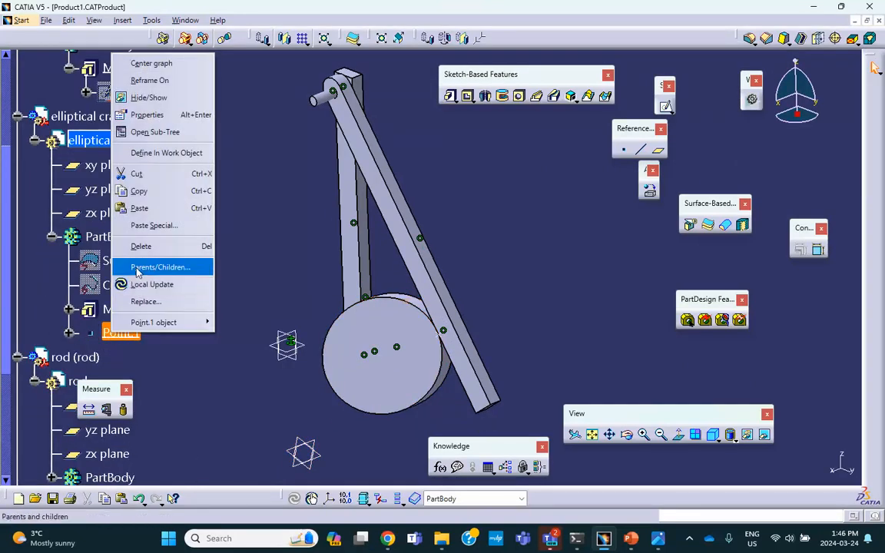
left_click(140, 247)
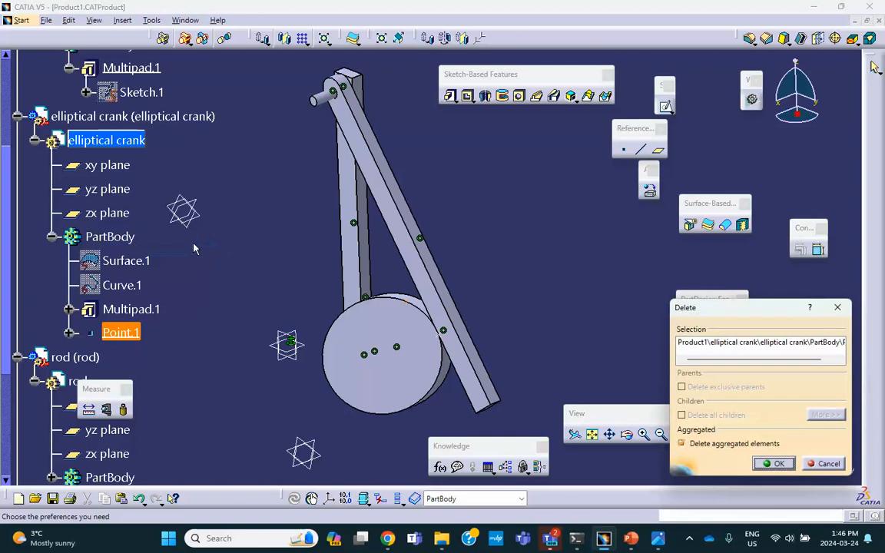
left_click(772, 464)
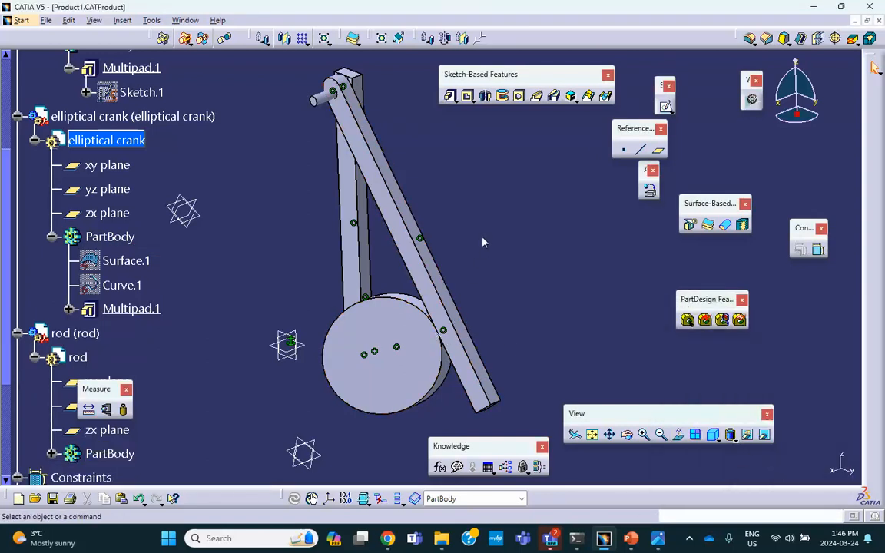
- Create an on-curve point on the elliptical crank's front rim edge beside the rod, about 17.6 in along the curve
left_click(626, 151)
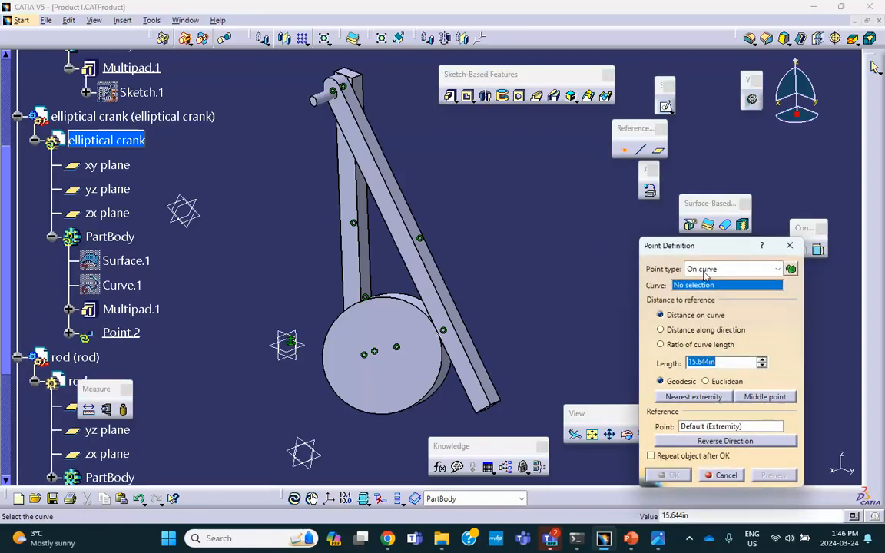
left_click(700, 270)
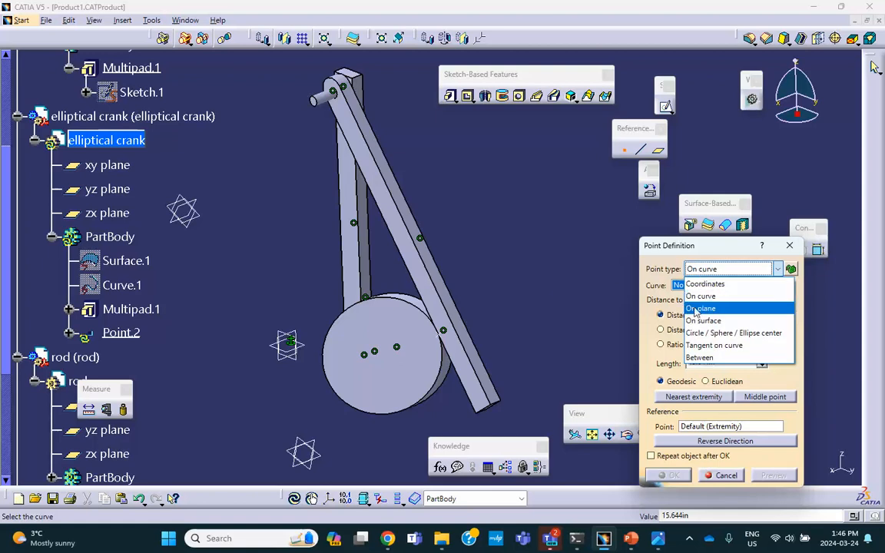
left_click(699, 296)
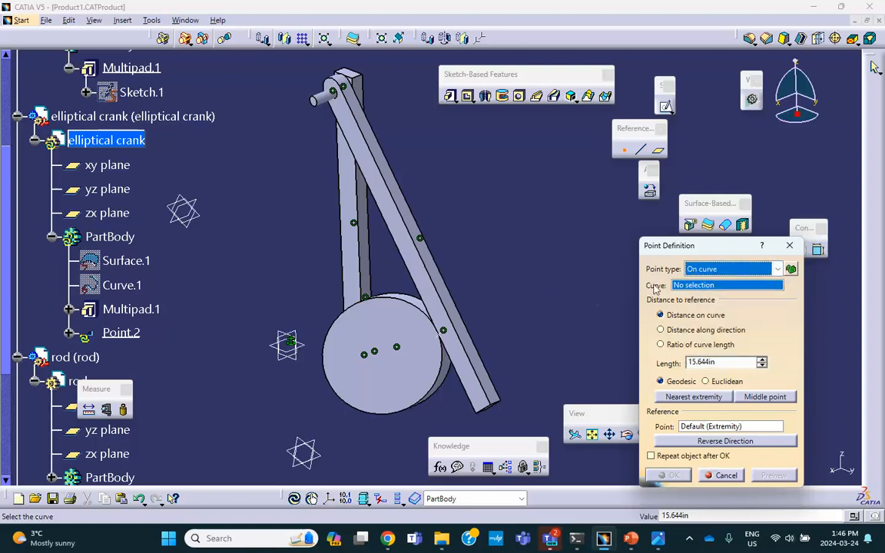
left_click(447, 385)
left_click(400, 298)
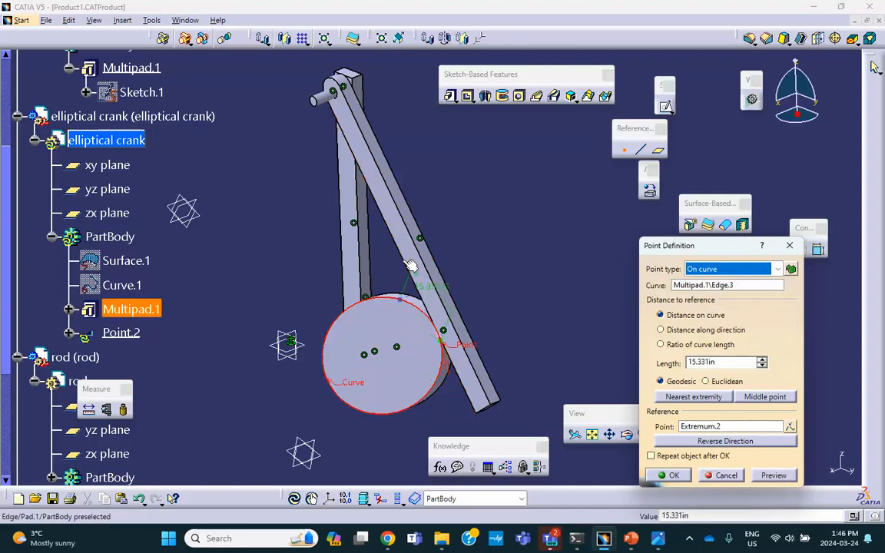
middle_click_drag(378, 242, 341, 215)
left_click_drag(340, 215, 384, 291)
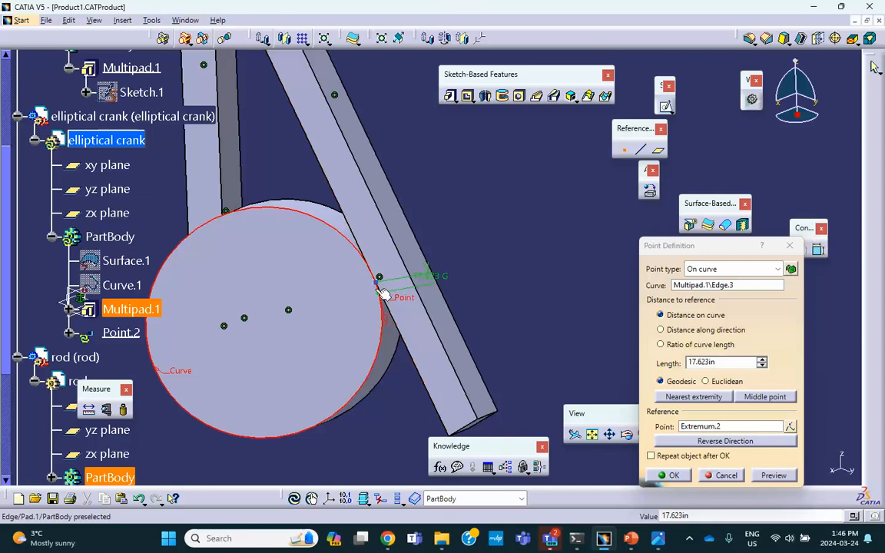
left_click(666, 475)
middle_click_drag(527, 285, 464, 257)
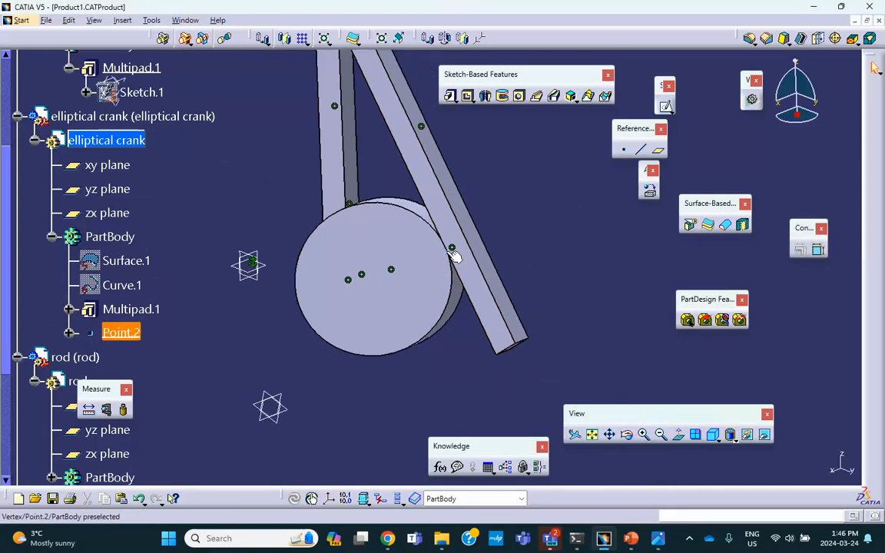
scroll(186, 266, "down", 3)
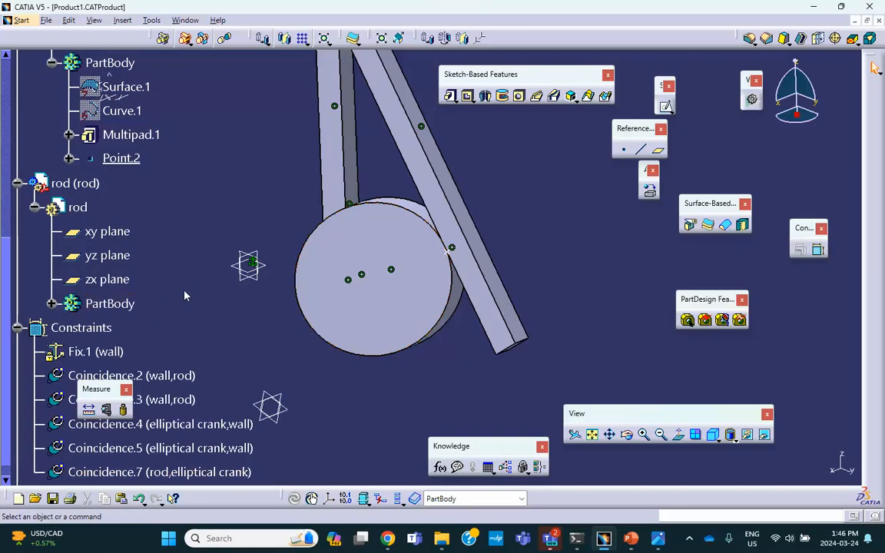
scroll(169, 263, "down", 2)
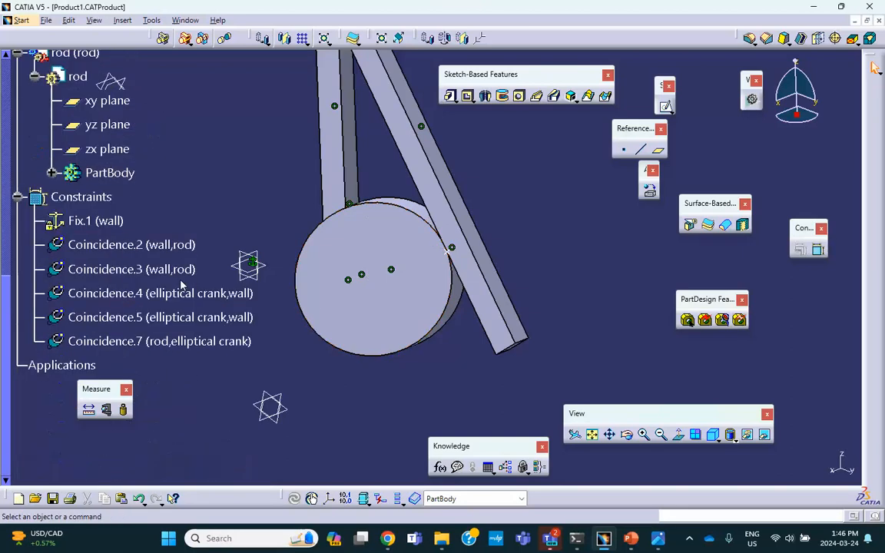
right_click(175, 348)
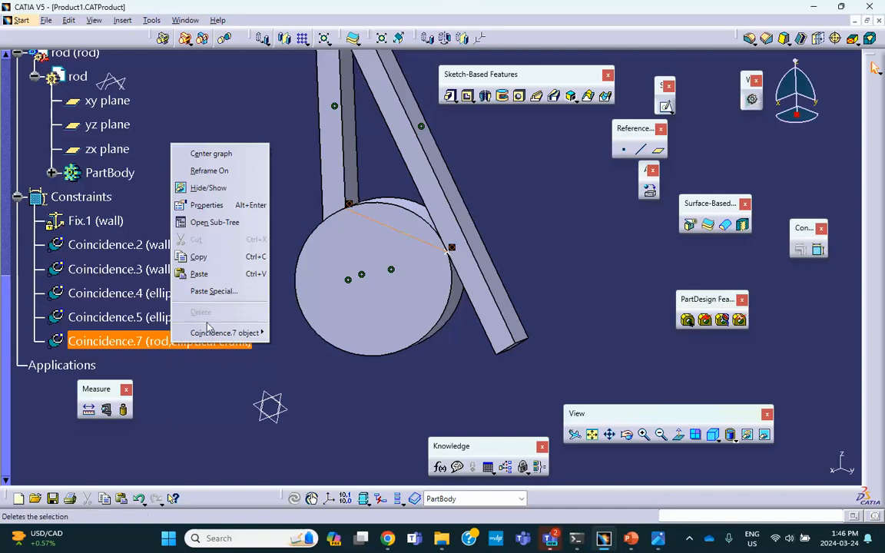
left_click(203, 393)
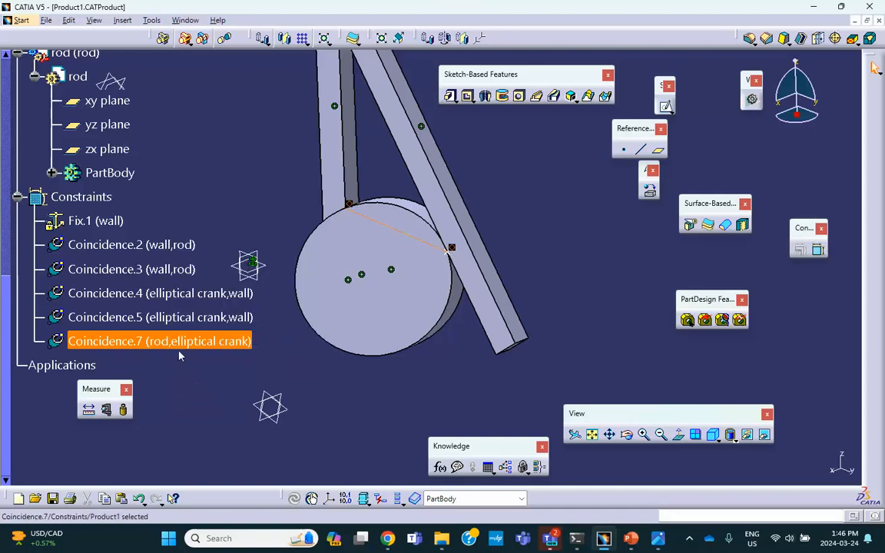
- Activate Product1 for editing and deactivate the Coincidence.7 constraint between the rod and the elliptical crank
scroll(163, 246, "up", 9)
scroll(115, 185, "up", 3)
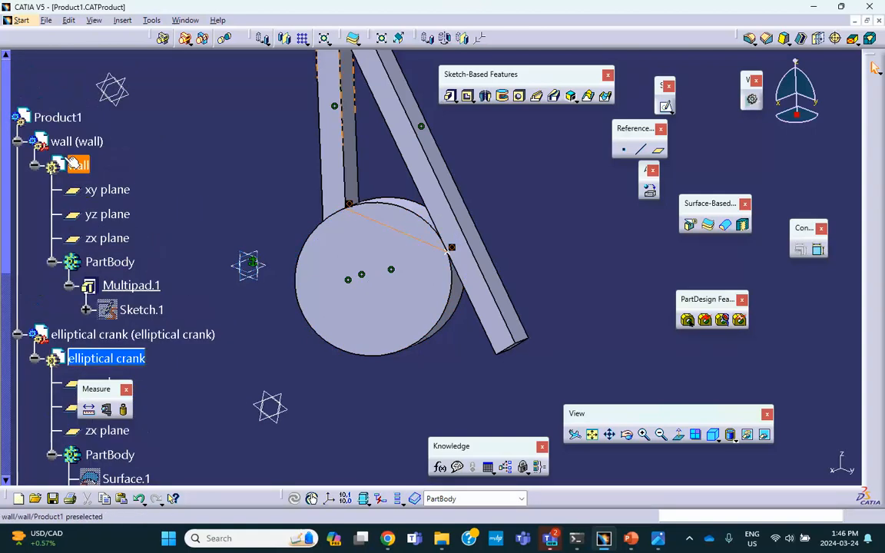
double_click(52, 117)
scroll(140, 158, "down", 12)
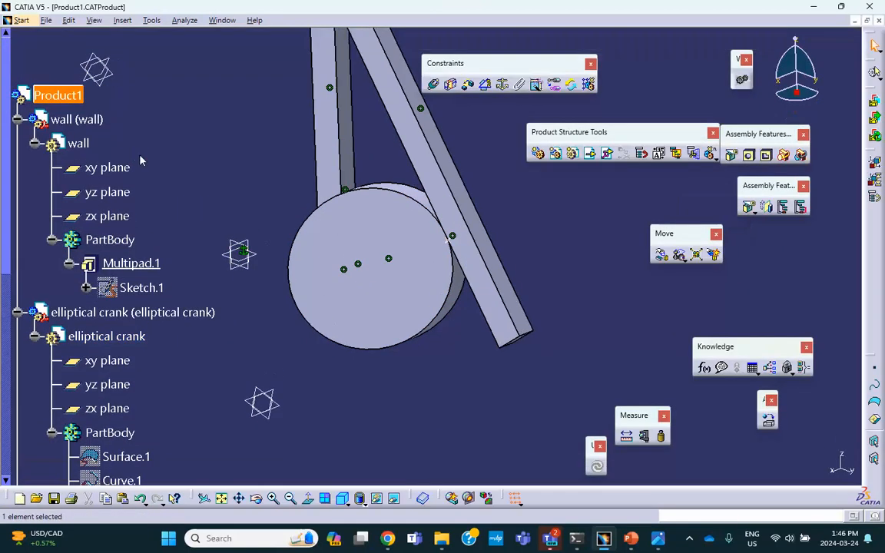
left_click(123, 293)
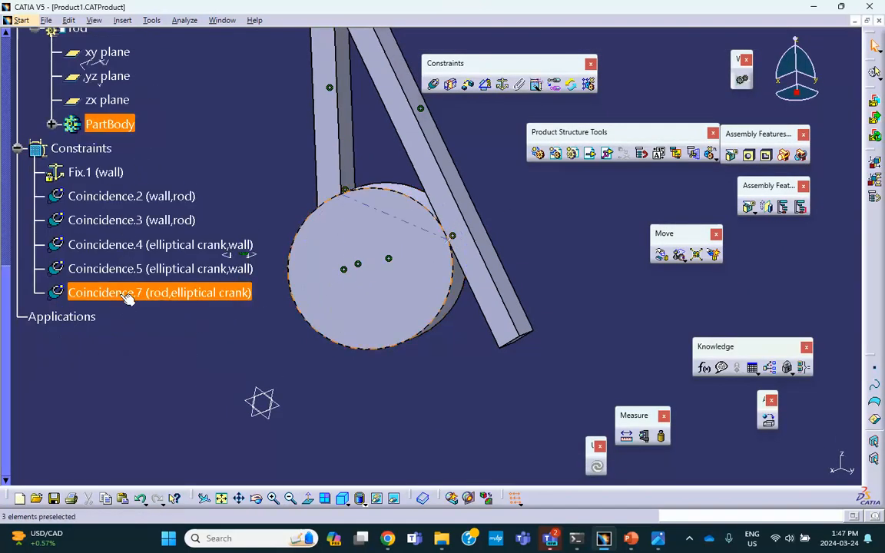
right_click(123, 293)
mouse_move(182, 484)
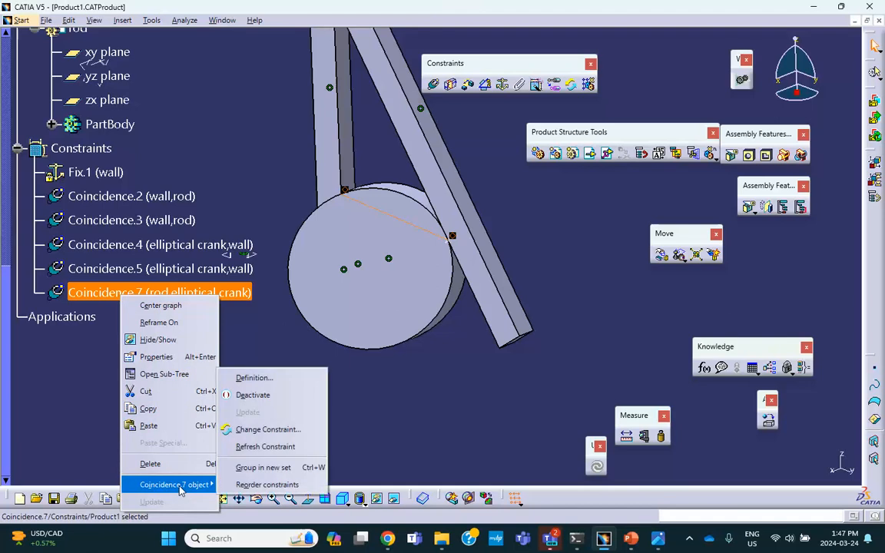
left_click(251, 395)
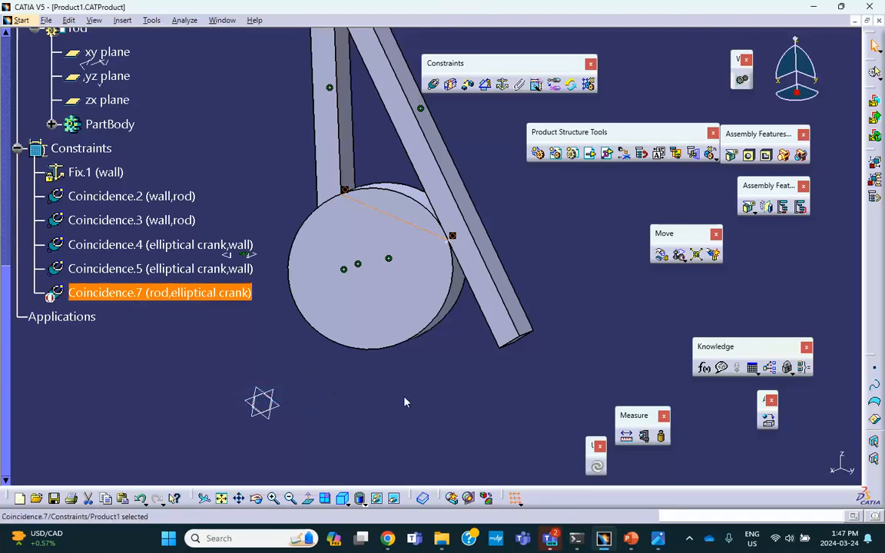
- Add a coincidence constraint between the elliptical crank's Point.2 and the rod's Point.1, and update the assembly
left_click(434, 87)
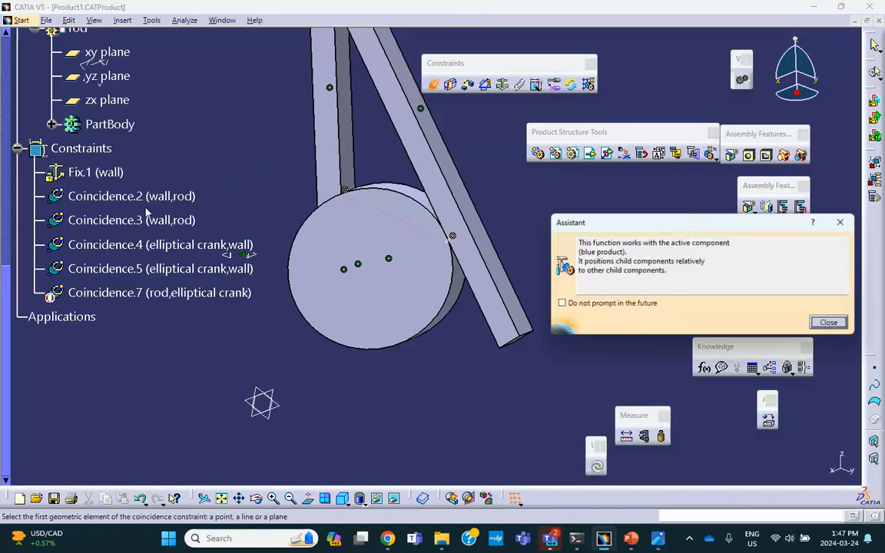
scroll(133, 185, "up", 6)
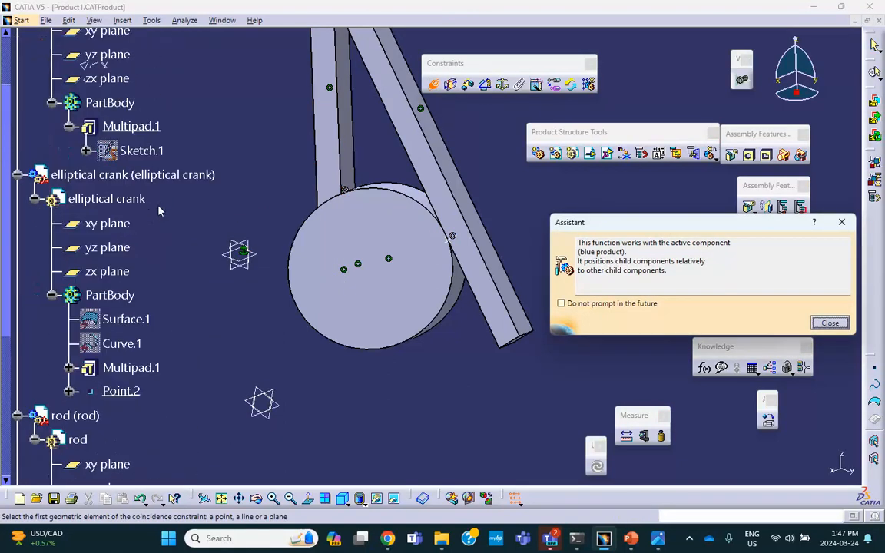
scroll(166, 177, "up", 3)
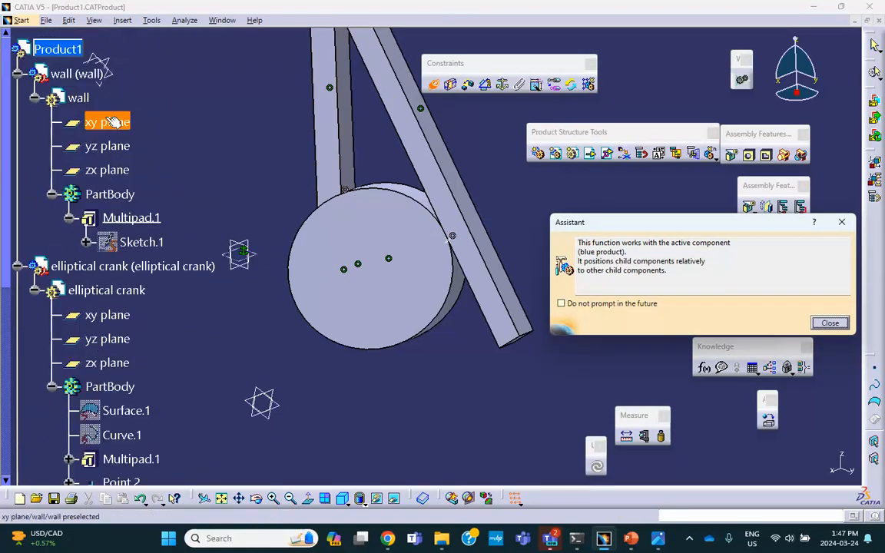
scroll(92, 119, "down", 3)
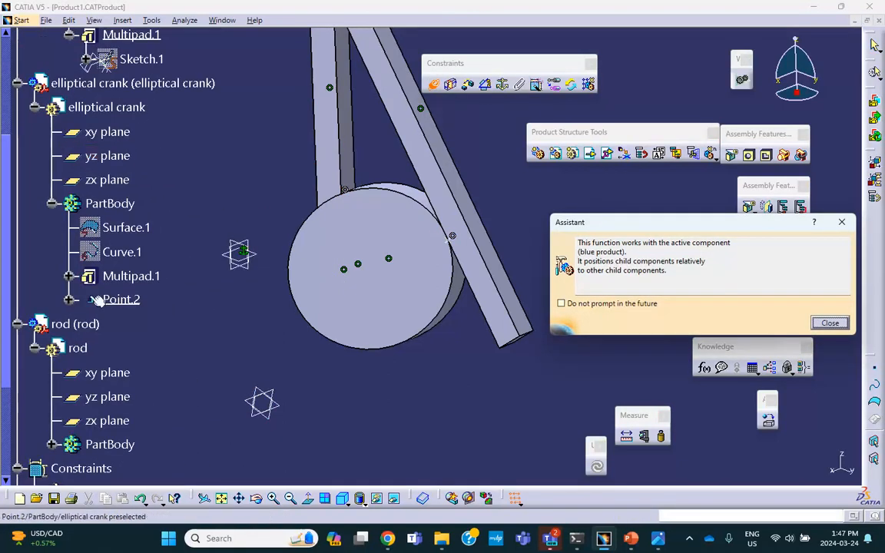
left_click(120, 302)
left_click(121, 301)
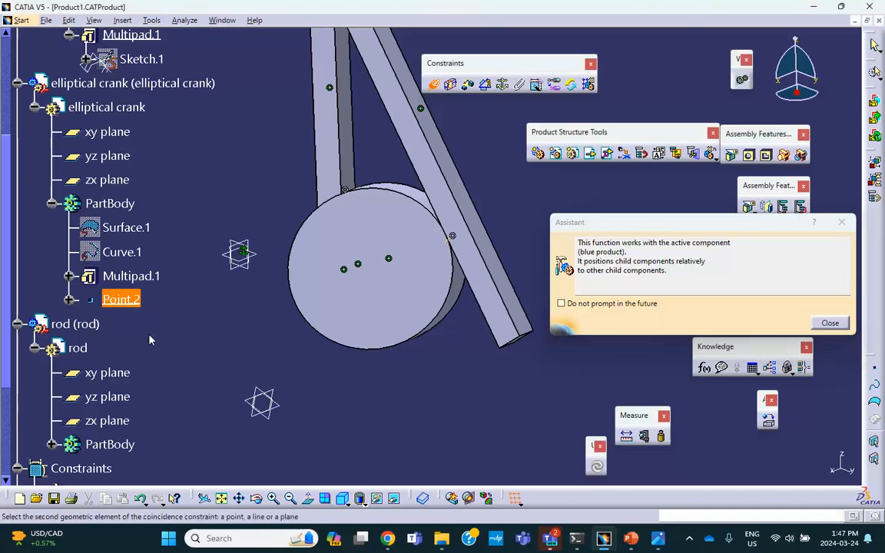
scroll(134, 296, "down", 2)
left_click(51, 307)
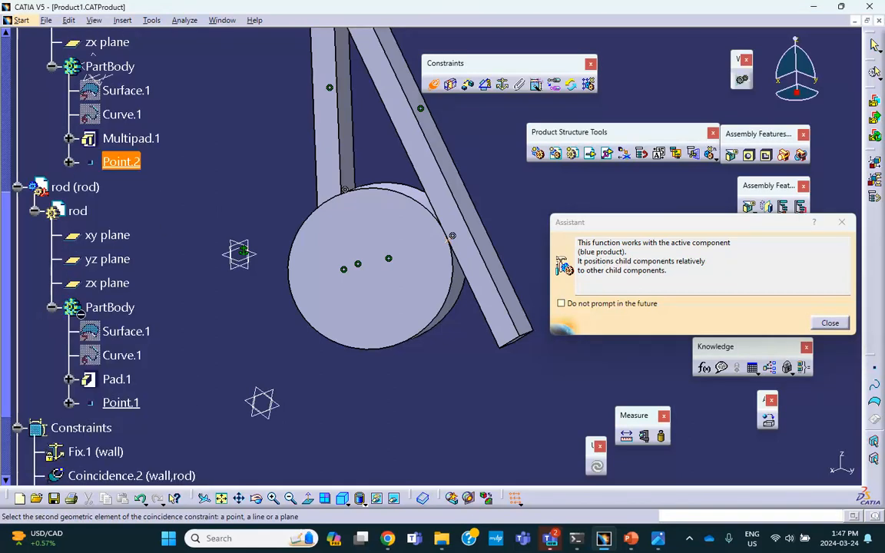
left_click(125, 404)
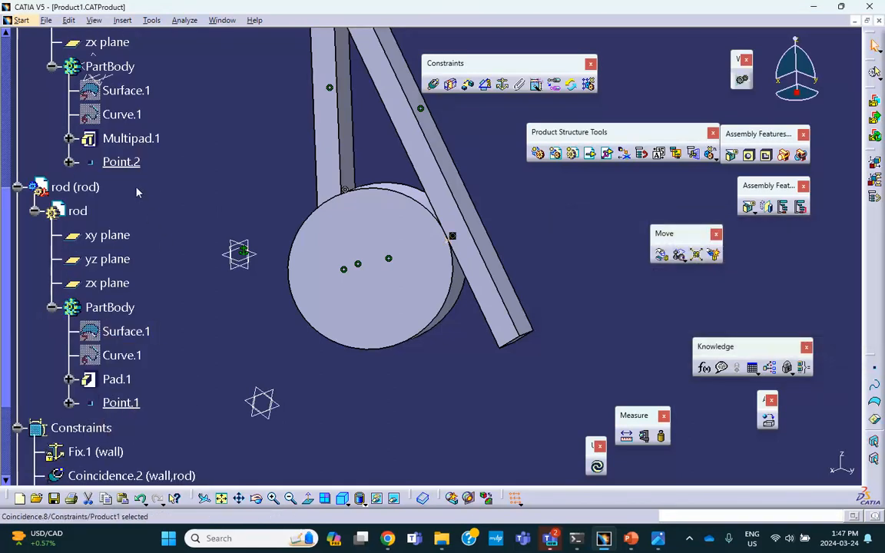
scroll(132, 158, "up", 2)
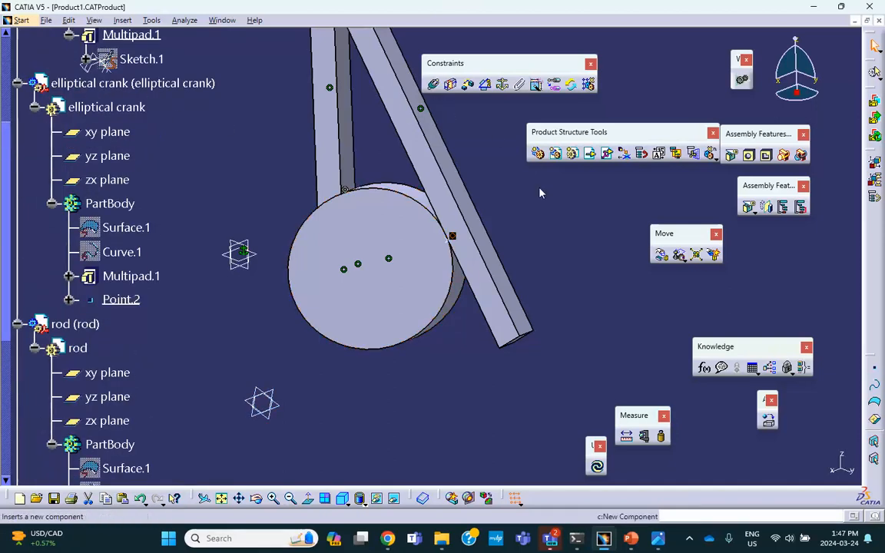
left_click(598, 467)
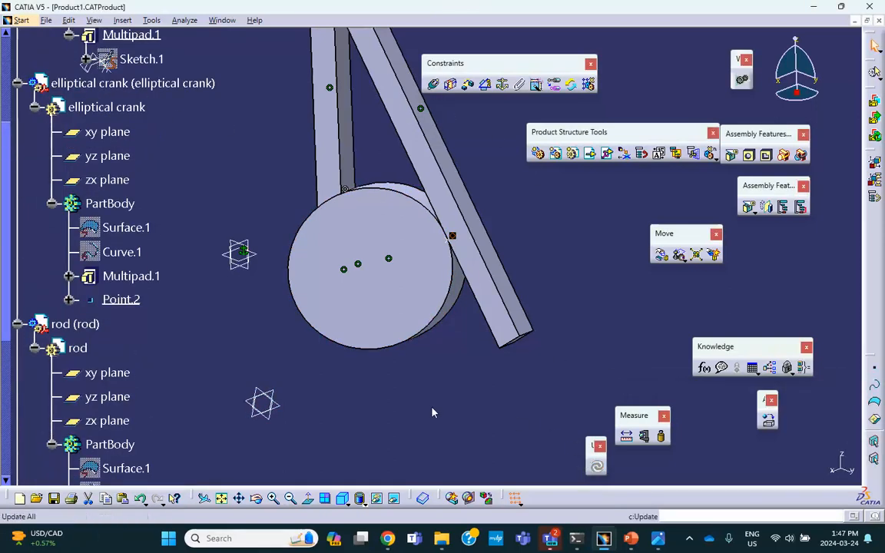
- Turn off respect for constraints, rotate the rod about the Y axis, and rotate the elliptical crank about the X and Z axes
scroll(200, 294, "down", 6)
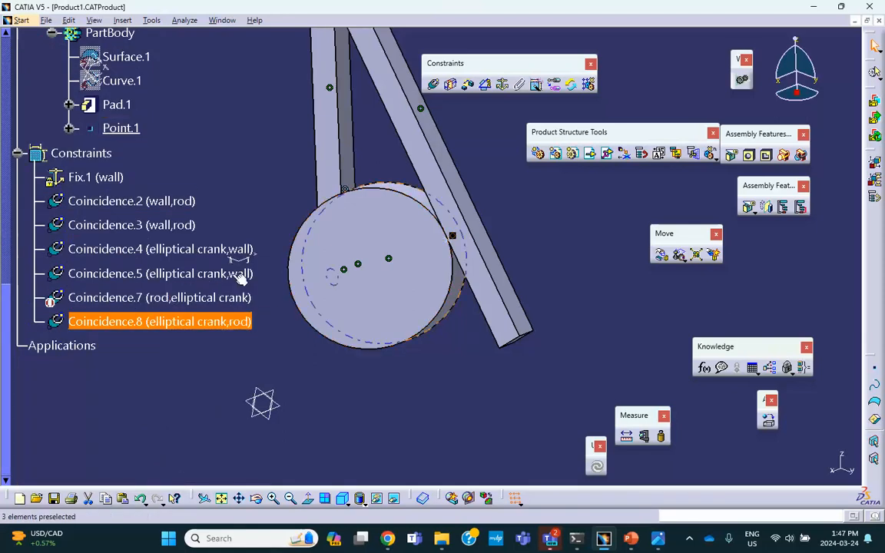
middle_click_drag(290, 165, 301, 243)
scroll(301, 244, "down", 2)
left_click(661, 254)
left_click(703, 345)
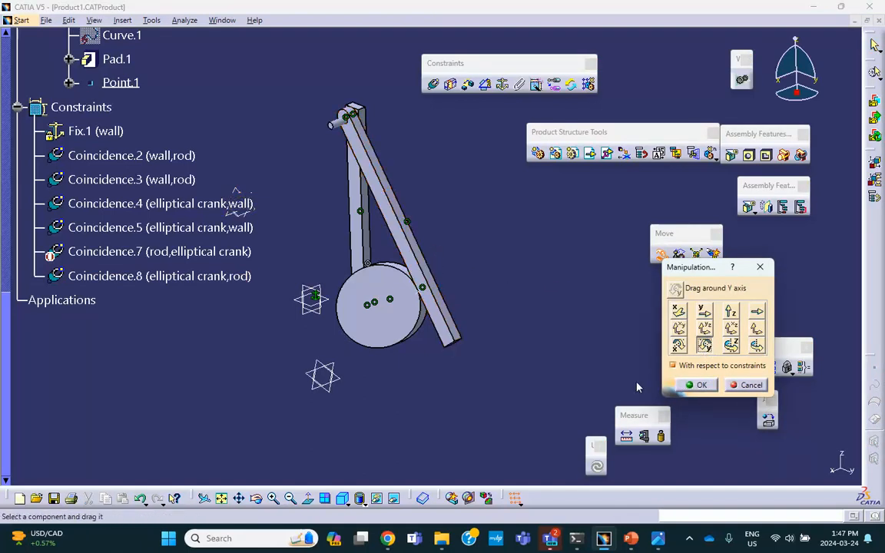
left_click(673, 366)
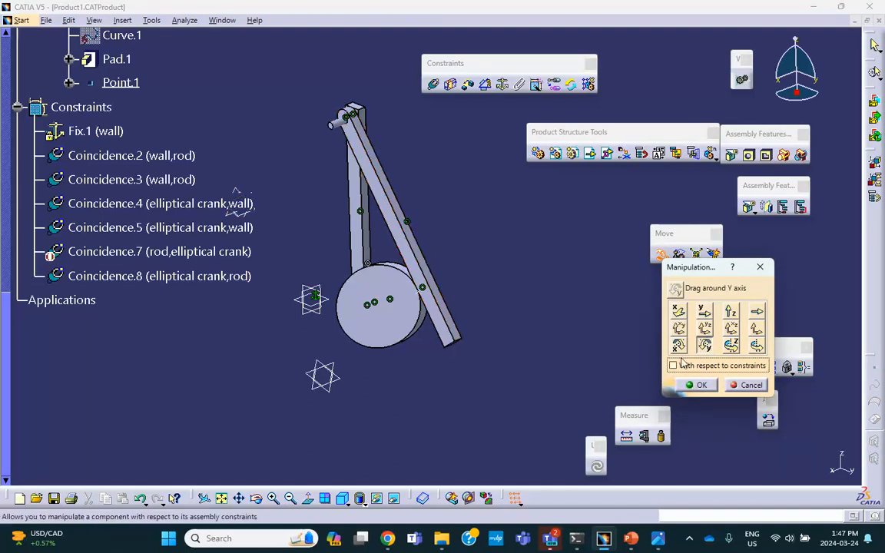
left_click_drag(421, 253, 427, 241)
left_click(679, 345)
left_click_drag(425, 310, 421, 338)
left_click(731, 345)
left_click_drag(386, 295, 415, 297)
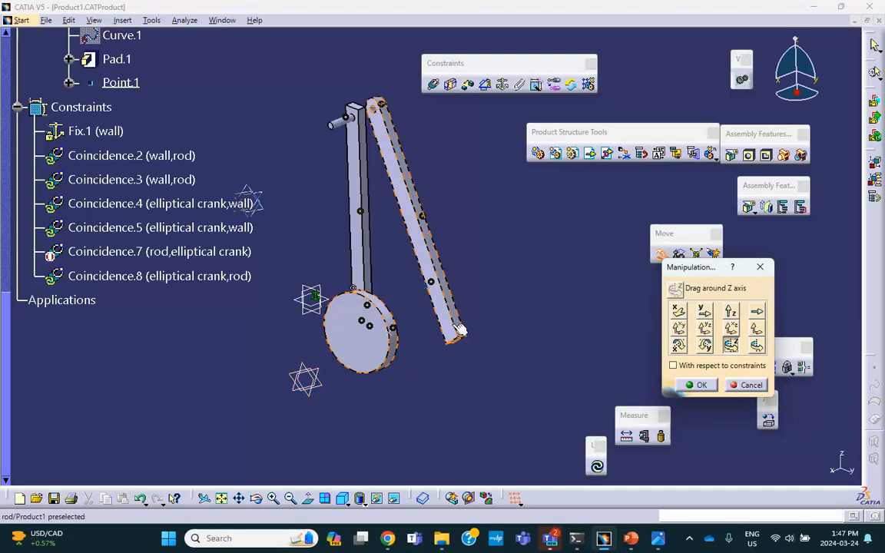
- Swing the rod up and away from the crank about the X axis, and update the assembly
left_click(679, 347)
left_click_drag(442, 315, 460, 233)
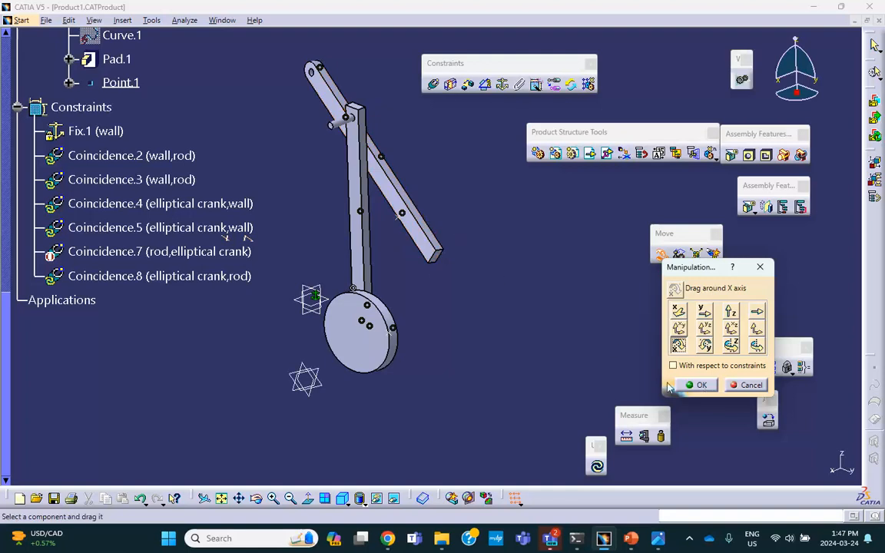
middle_click_drag(429, 343, 303, 328)
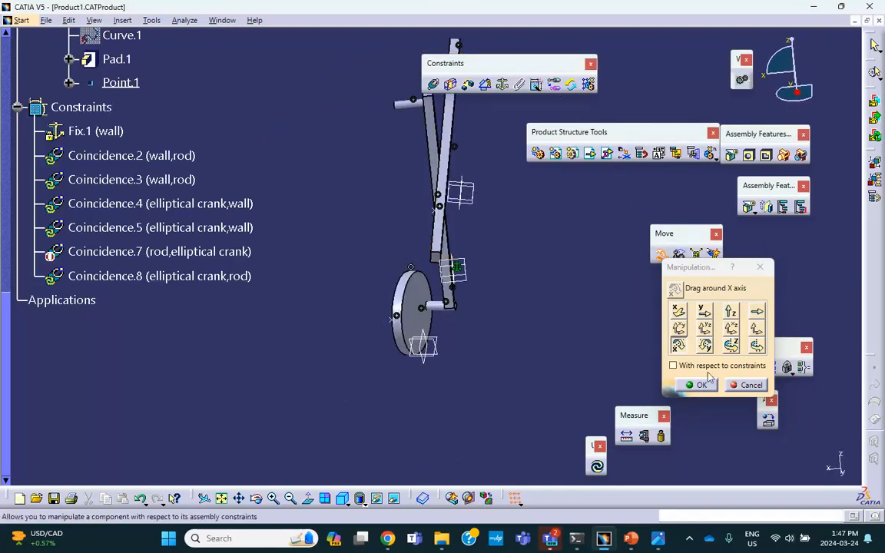
left_click(701, 385)
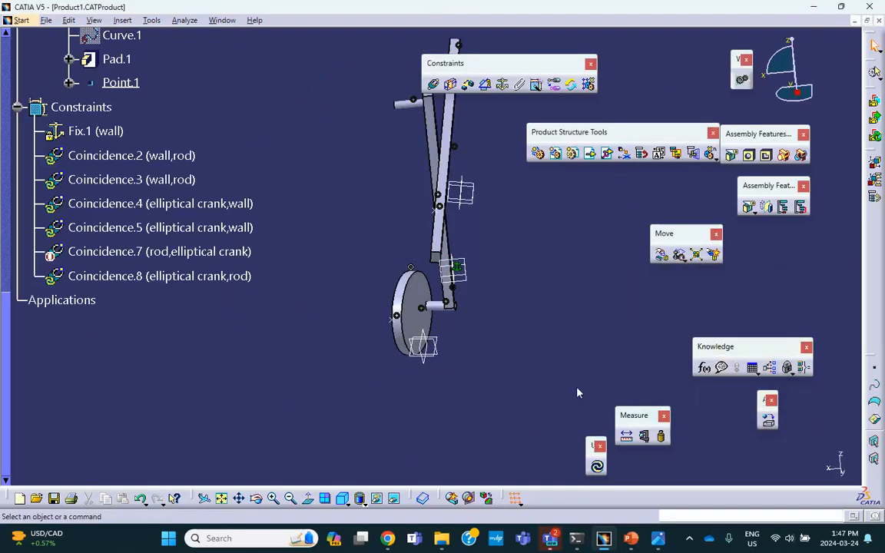
left_click(598, 467)
- Delete the deactivated Coincidence.7 constraint between the rod and the elliptical crank
middle_click_drag(434, 362, 617, 314)
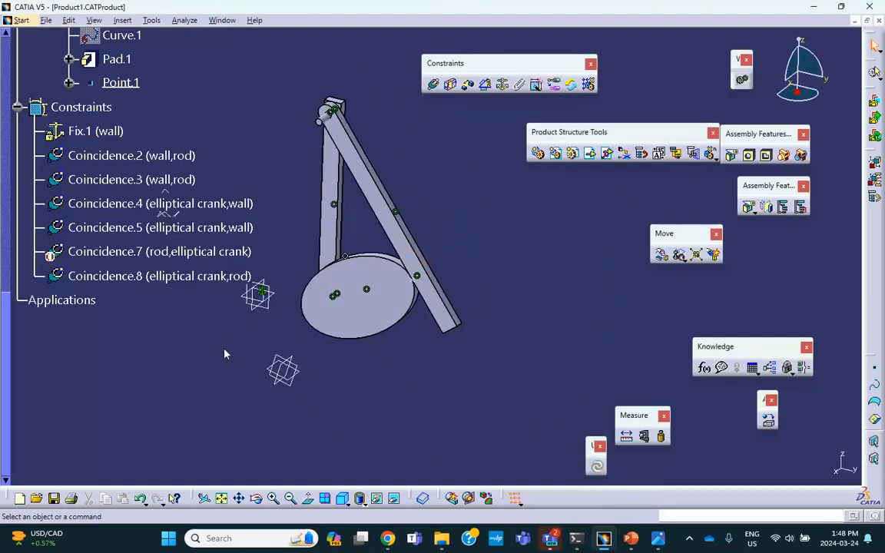
right_click(125, 253)
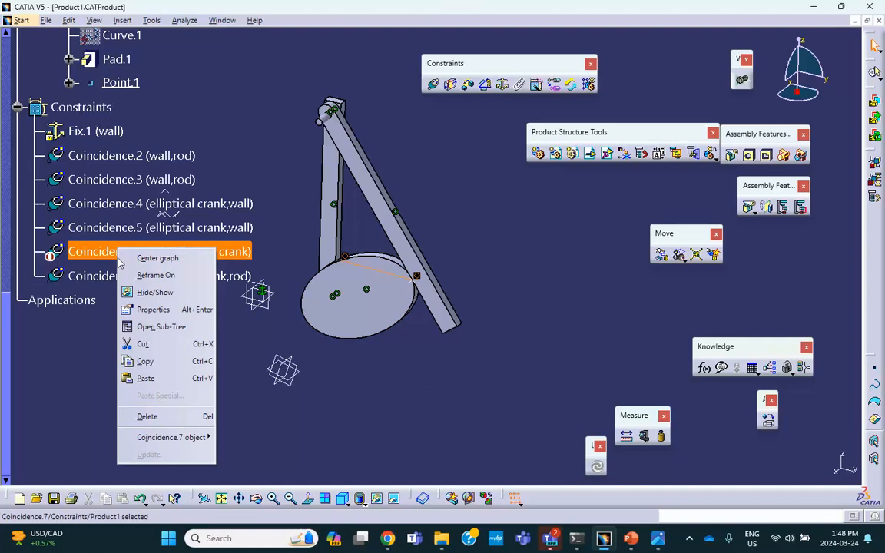
left_click(157, 418)
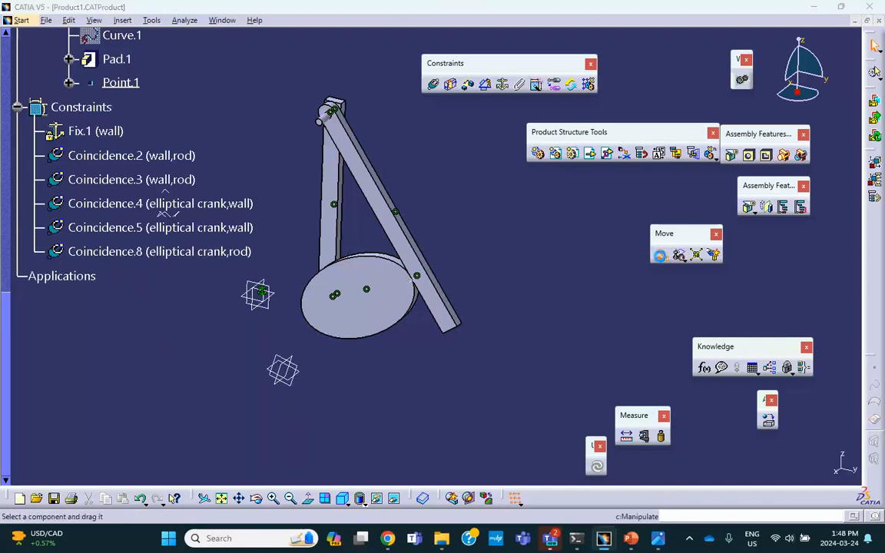
- Rotate the rod, the elliptical crank and the wall about the Y axis, ignoring the constraints
left_click(662, 256)
left_click(706, 348)
left_click_drag(443, 301, 403, 300)
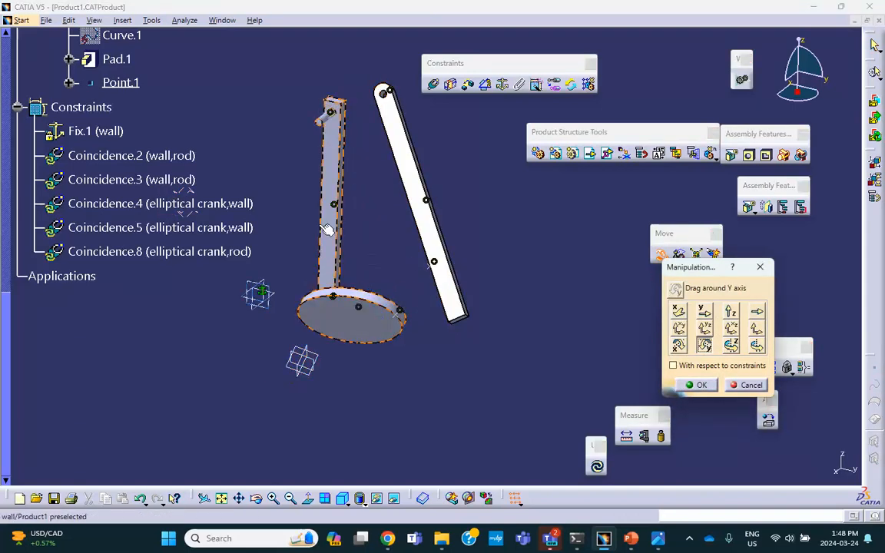
left_click_drag(336, 232, 330, 113)
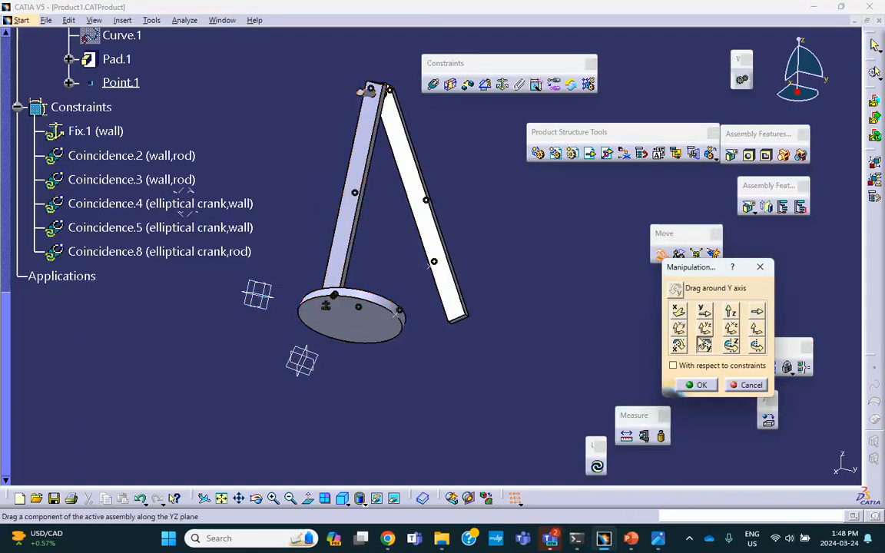
- Move the rod and the elliptical crank down along the Z axis, and update the assembly
left_click(731, 310)
left_click_drag(468, 300, 470, 349)
left_click_drag(380, 342, 379, 370)
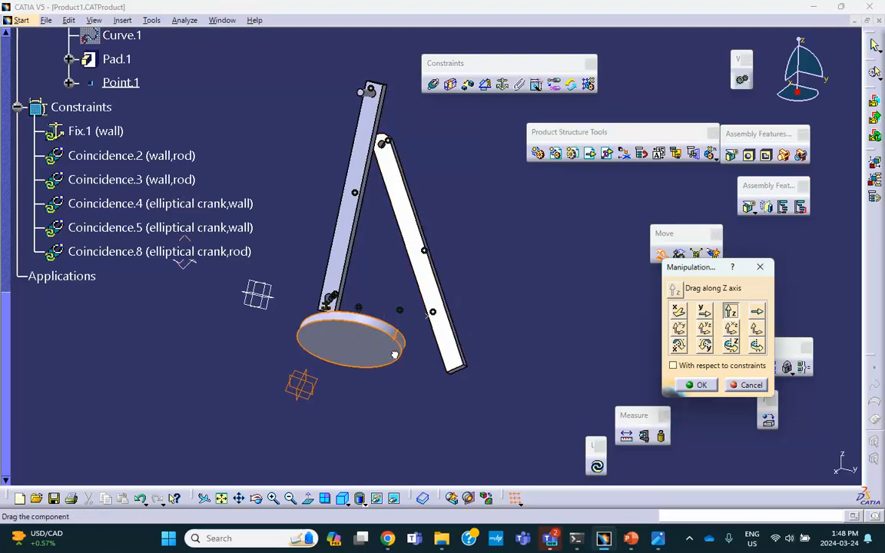
left_click(700, 385)
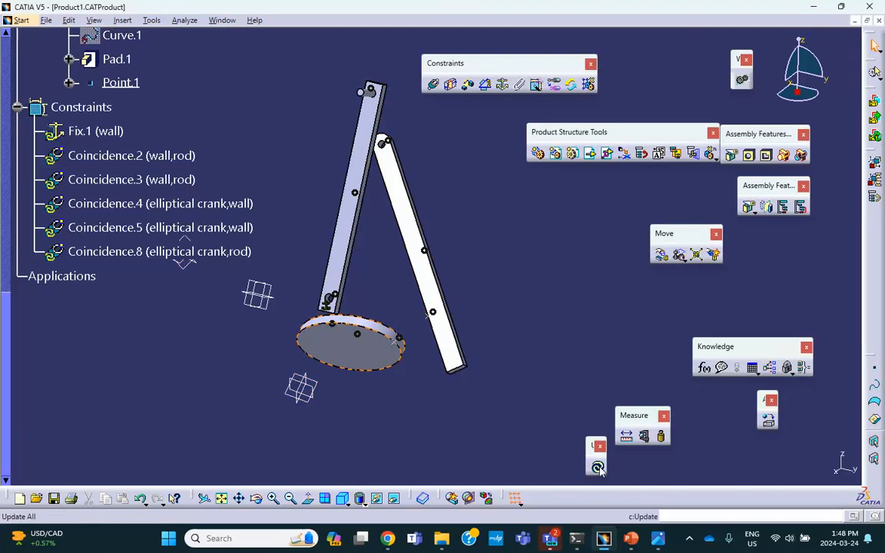
left_click(599, 468)
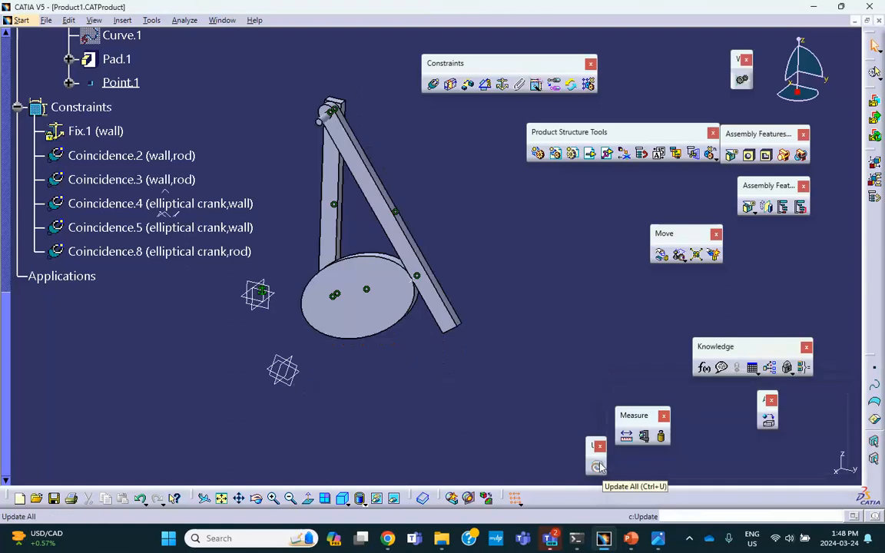